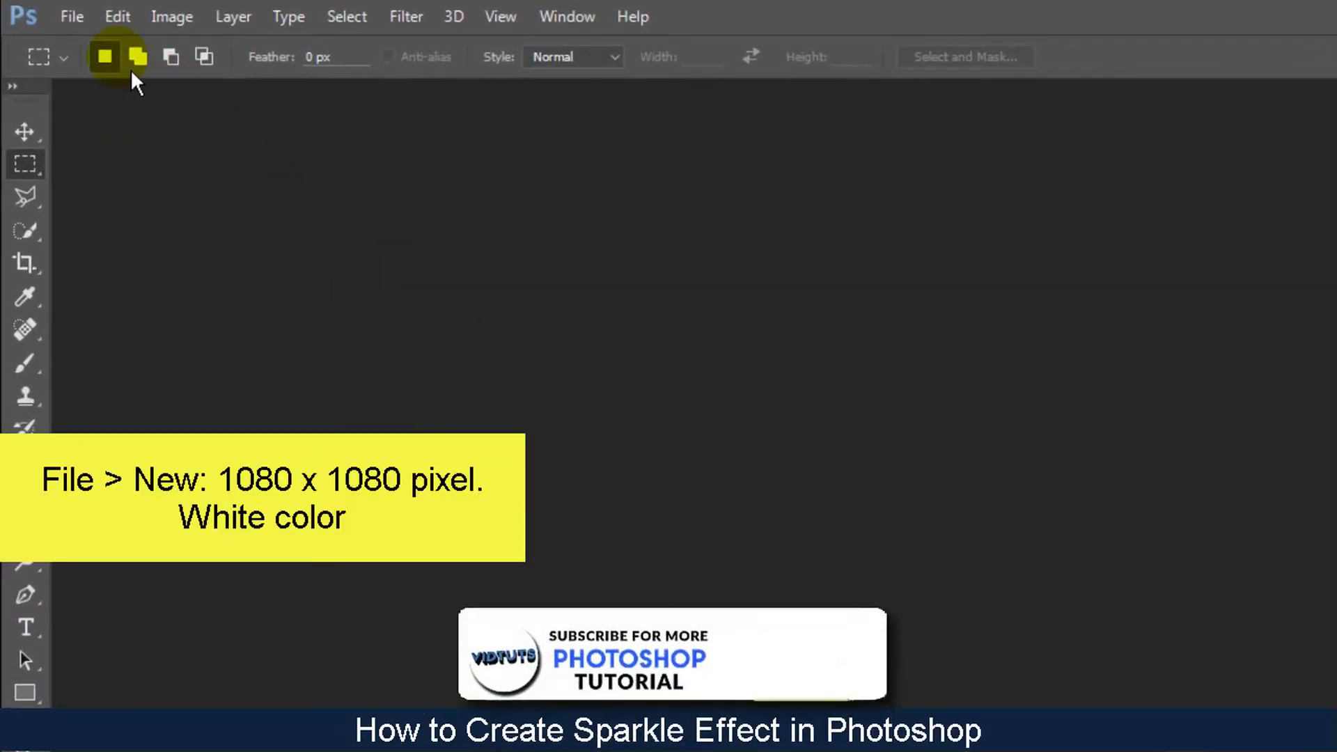
# Start a new document sized 1080 × 1080 pixels.
pyautogui.click(78, 19)
pyautogui.click(95, 51)
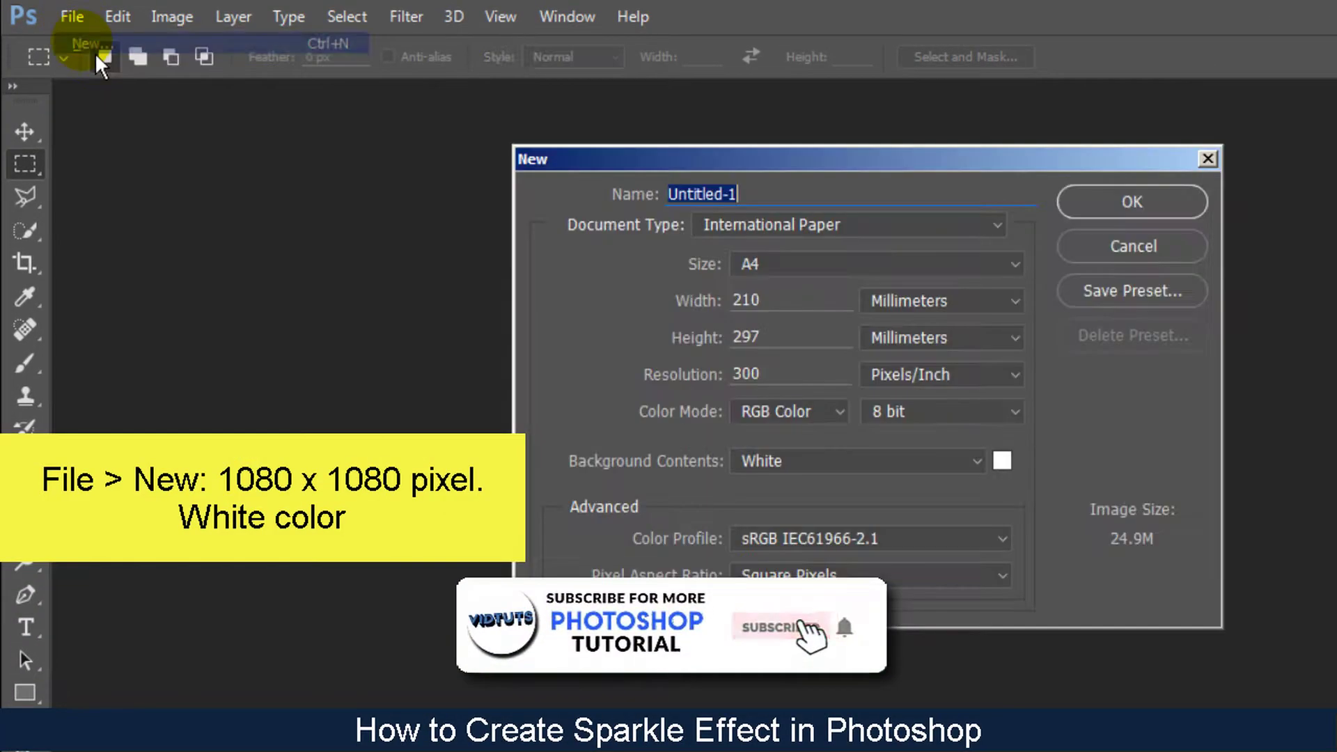
pyautogui.click(963, 306)
pyautogui.click(948, 325)
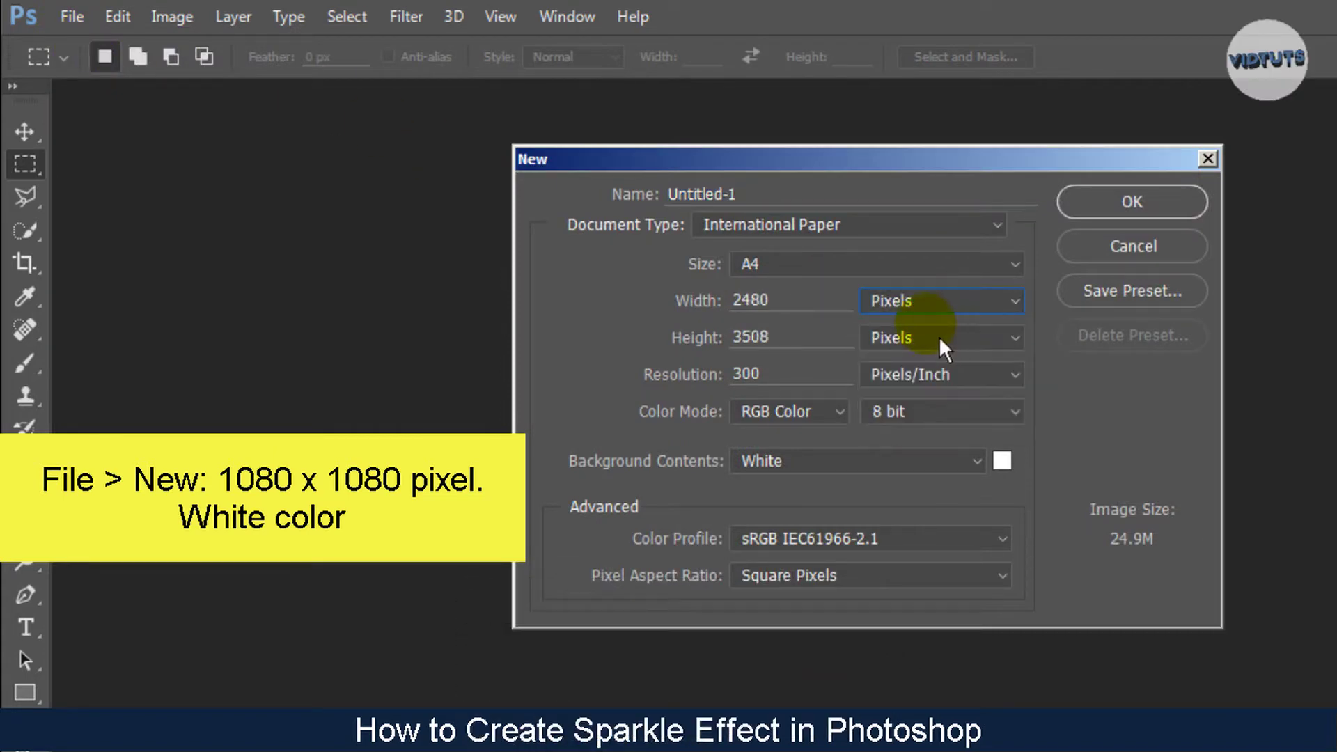
pyautogui.doubleClick(811, 307)
pyautogui.write('10')
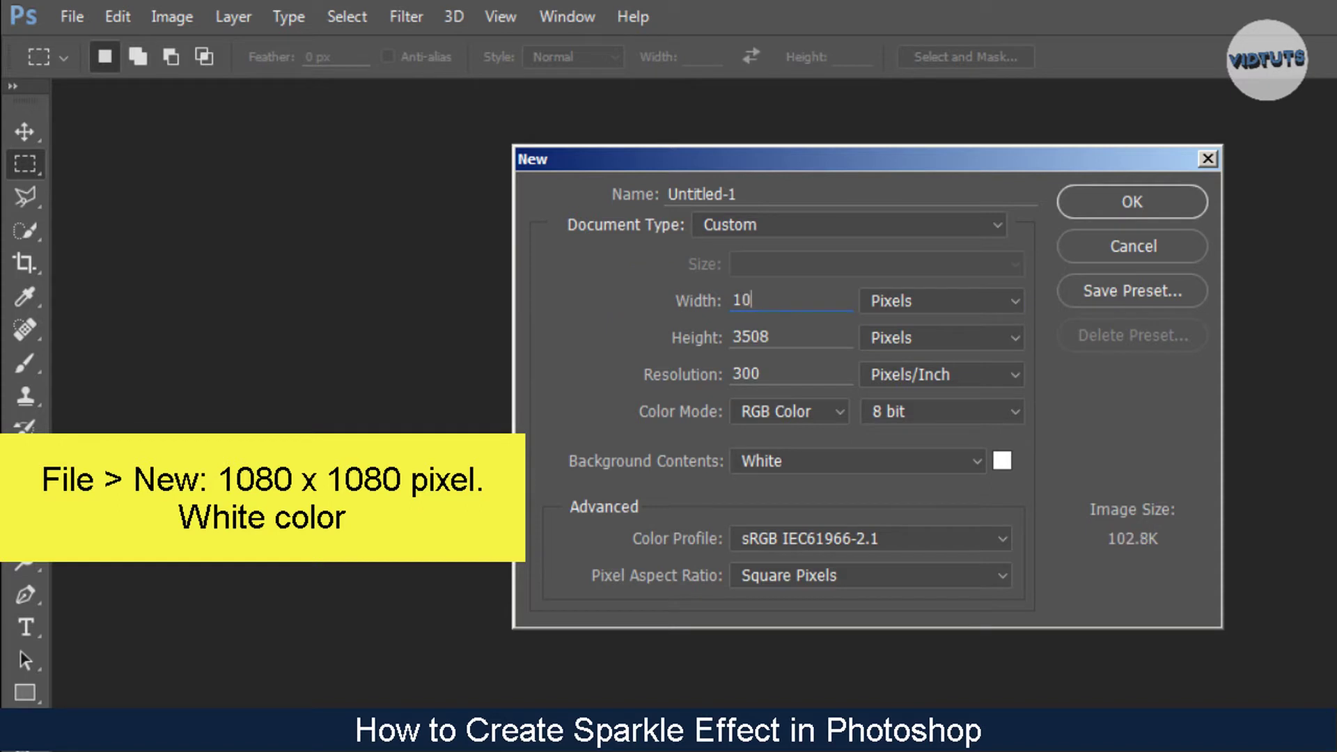
pyautogui.write('80')
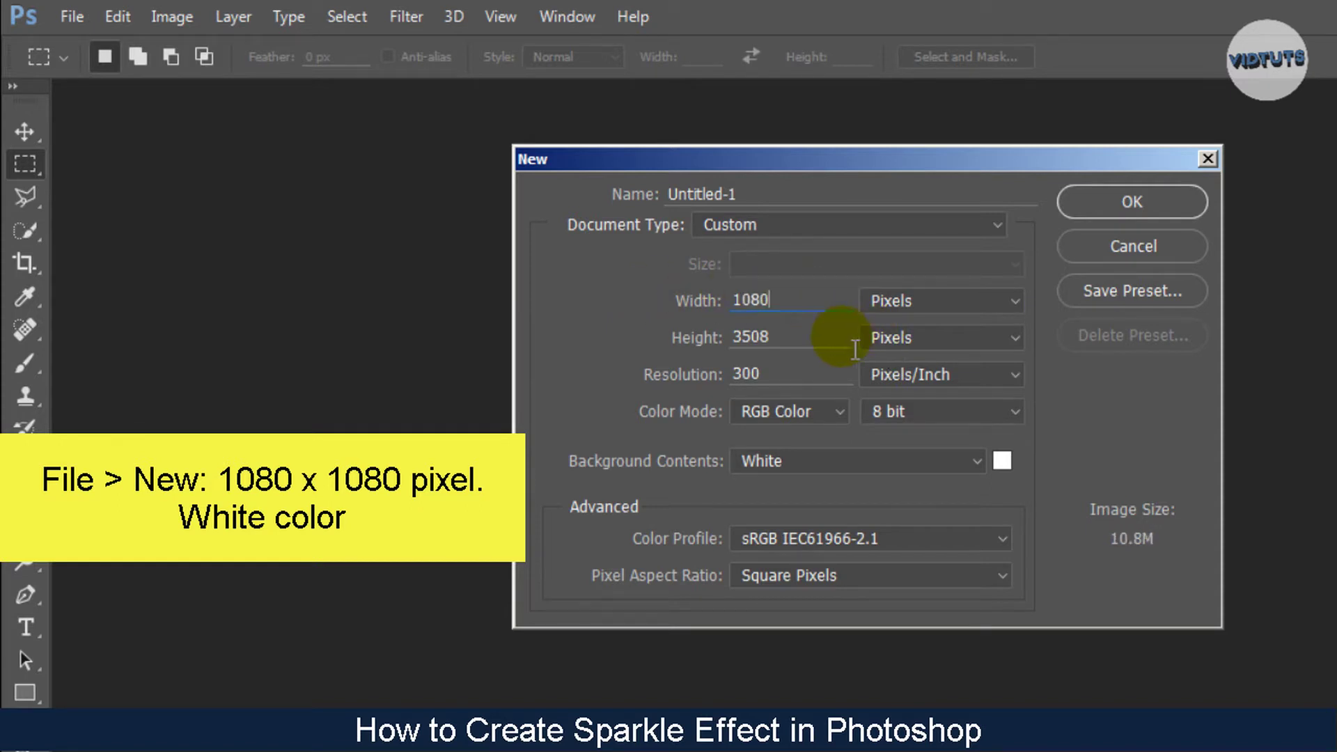
pyautogui.moveTo(777, 337); pyautogui.dragTo(644, 359)
pyautogui.write('1080')
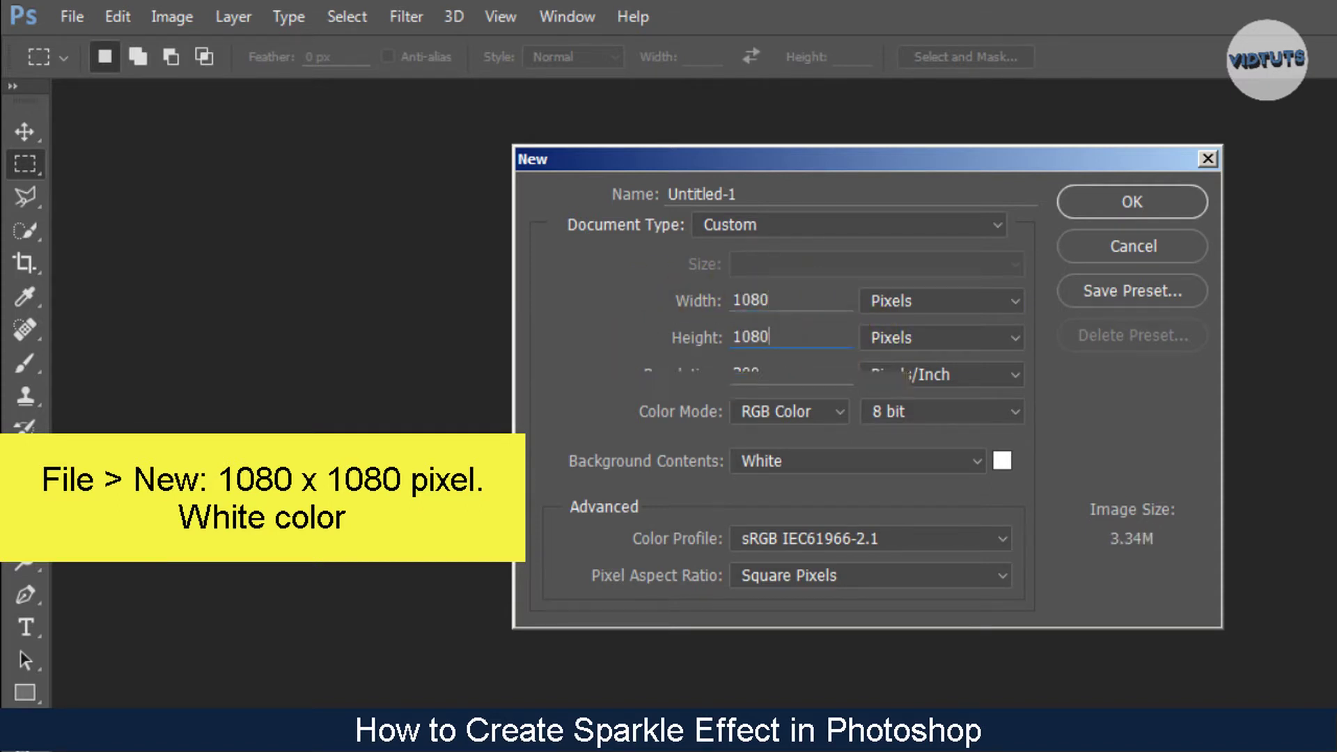
# Set the document background colour to pure white and create it.
pyautogui.click(1003, 460)
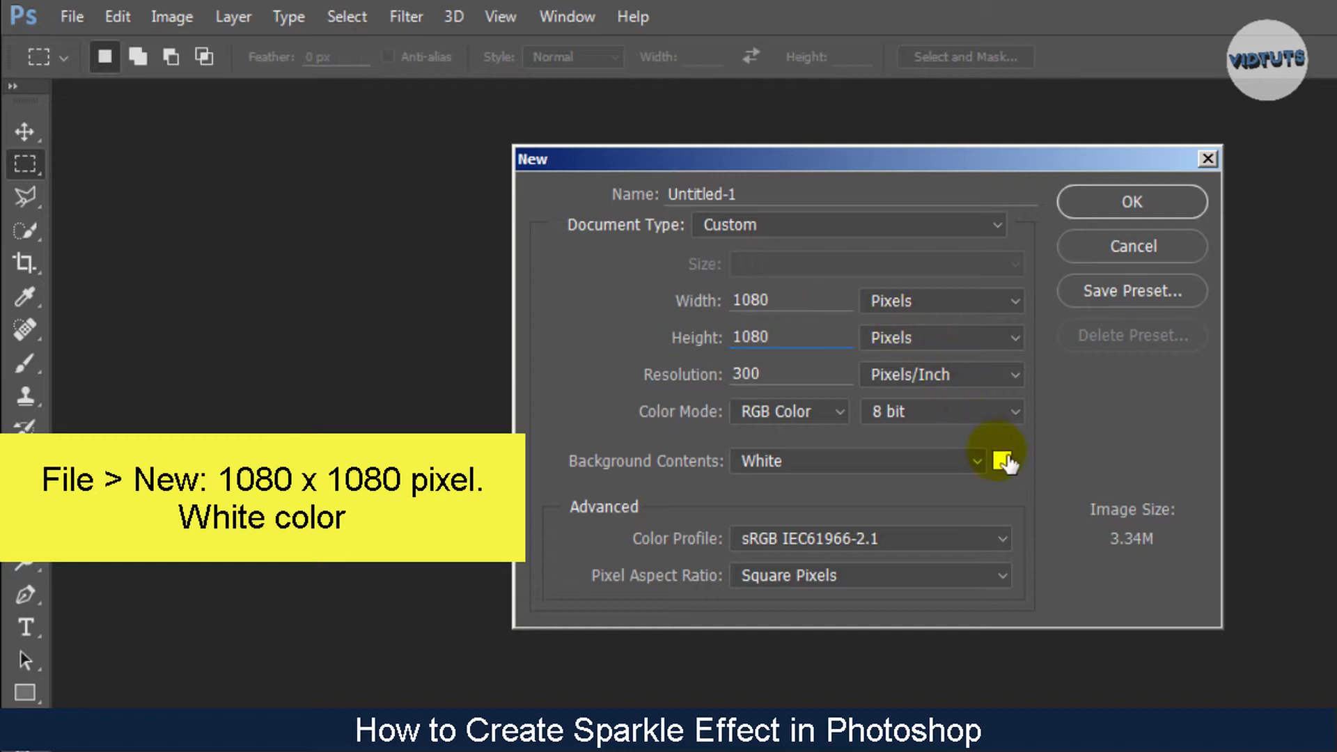
pyautogui.click(974, 450)
pyautogui.moveTo(984, 461); pyautogui.dragTo(627, 270)
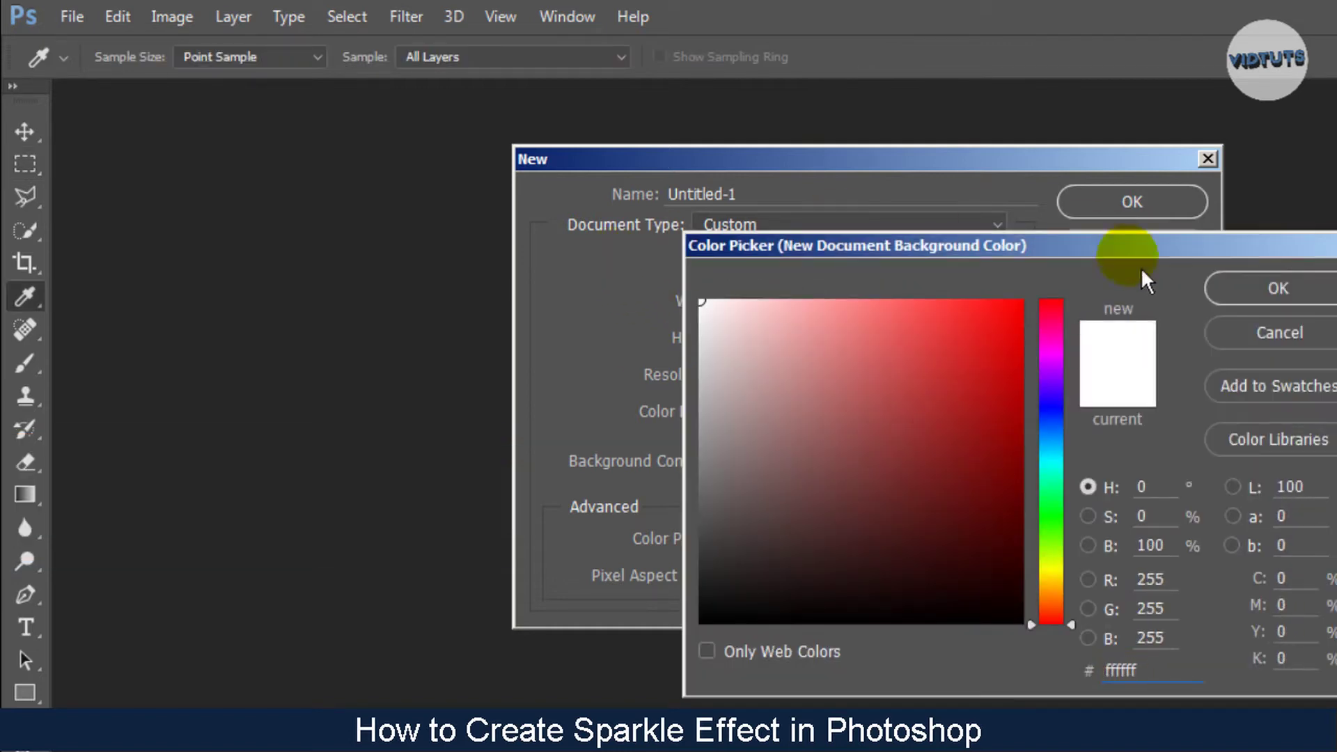
pyautogui.click(1240, 309)
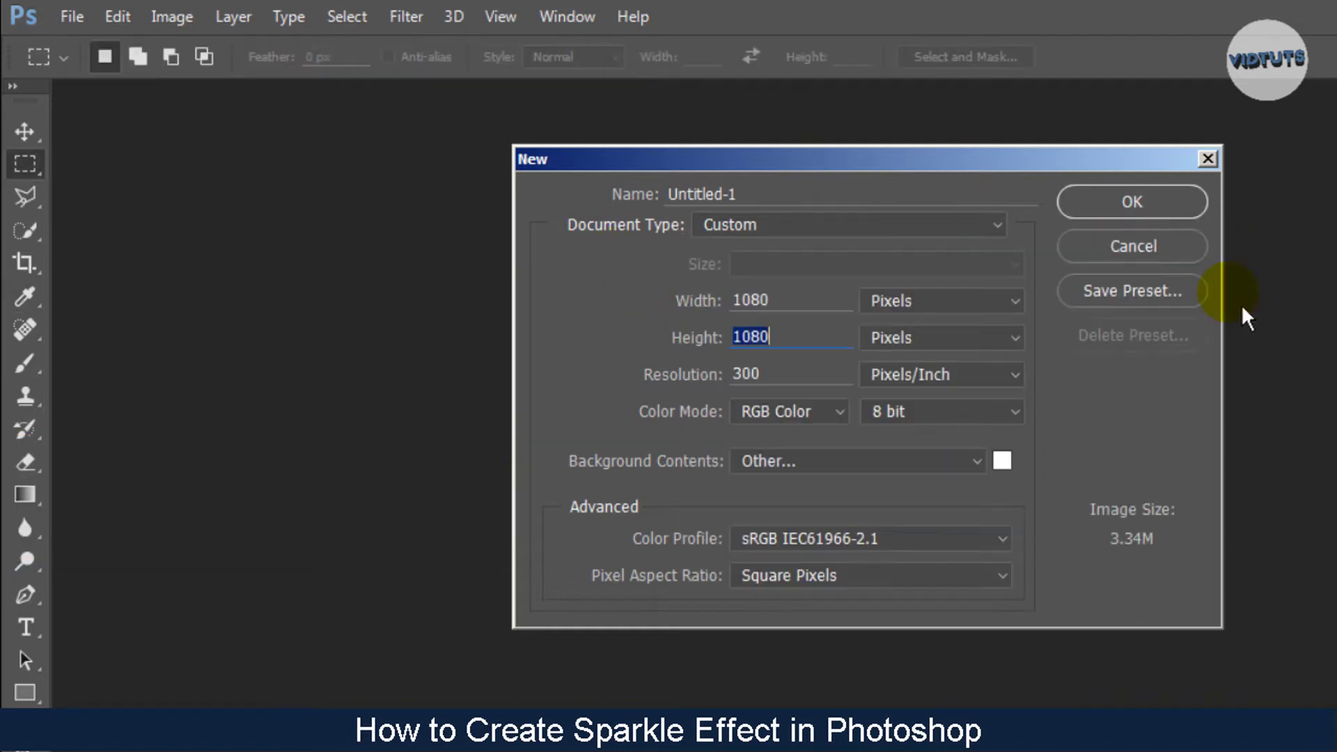
pyautogui.click(1145, 213)
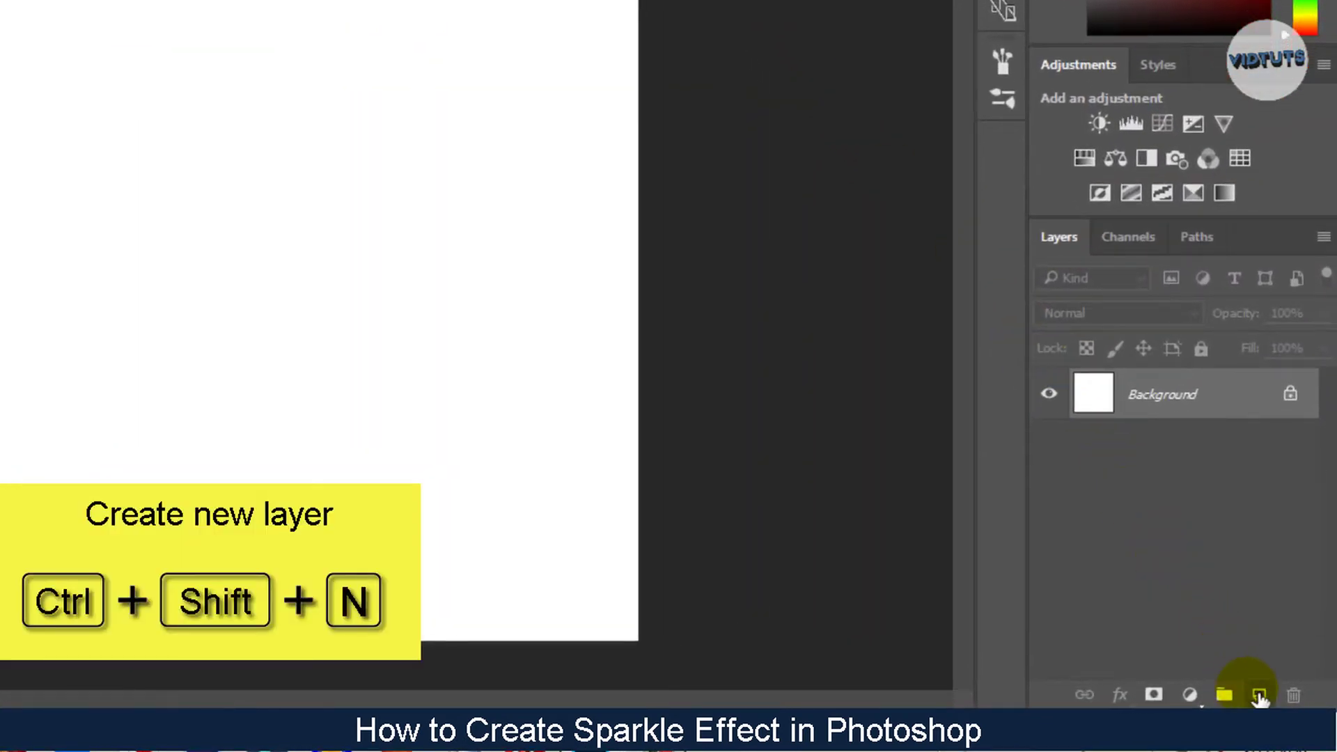
# On a new layer, draw a tall, narrow elliptical selection down the canvas middle.
pyautogui.click(1258, 695)
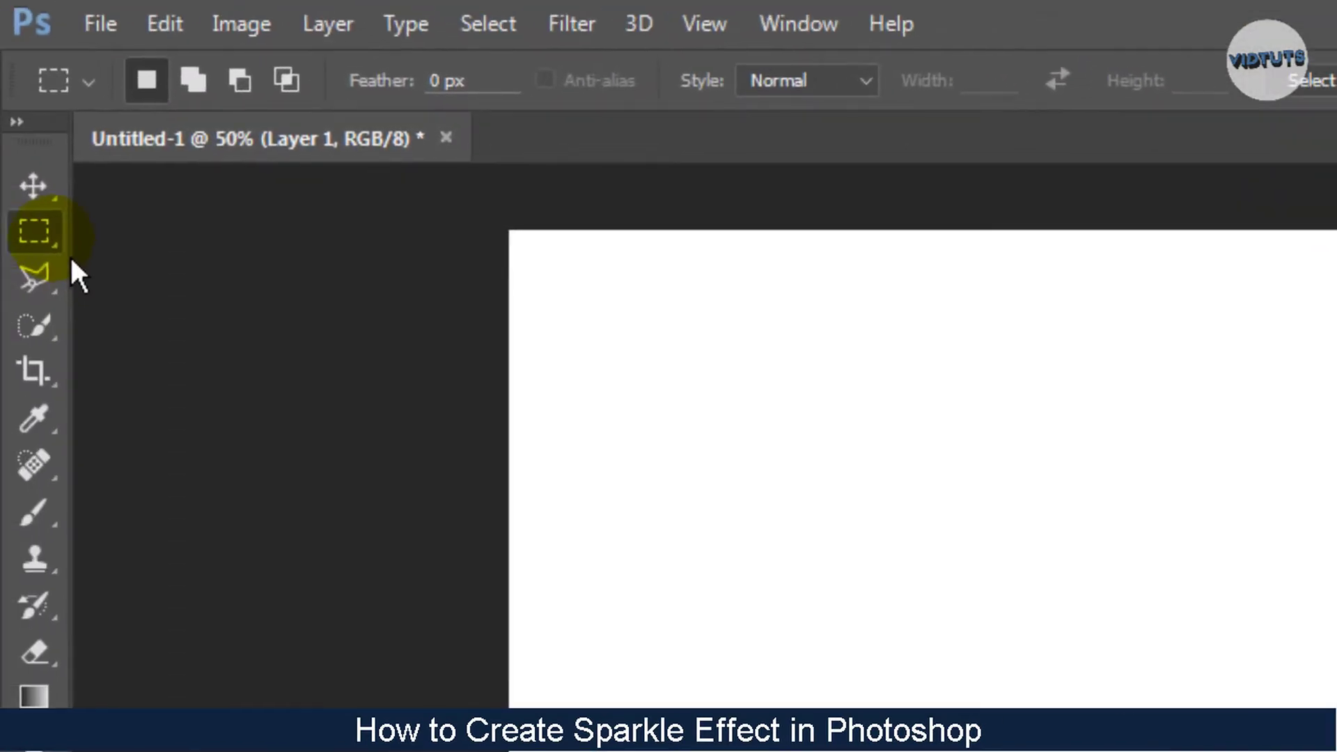
pyautogui.rightClick(70, 255)
pyautogui.click(174, 268)
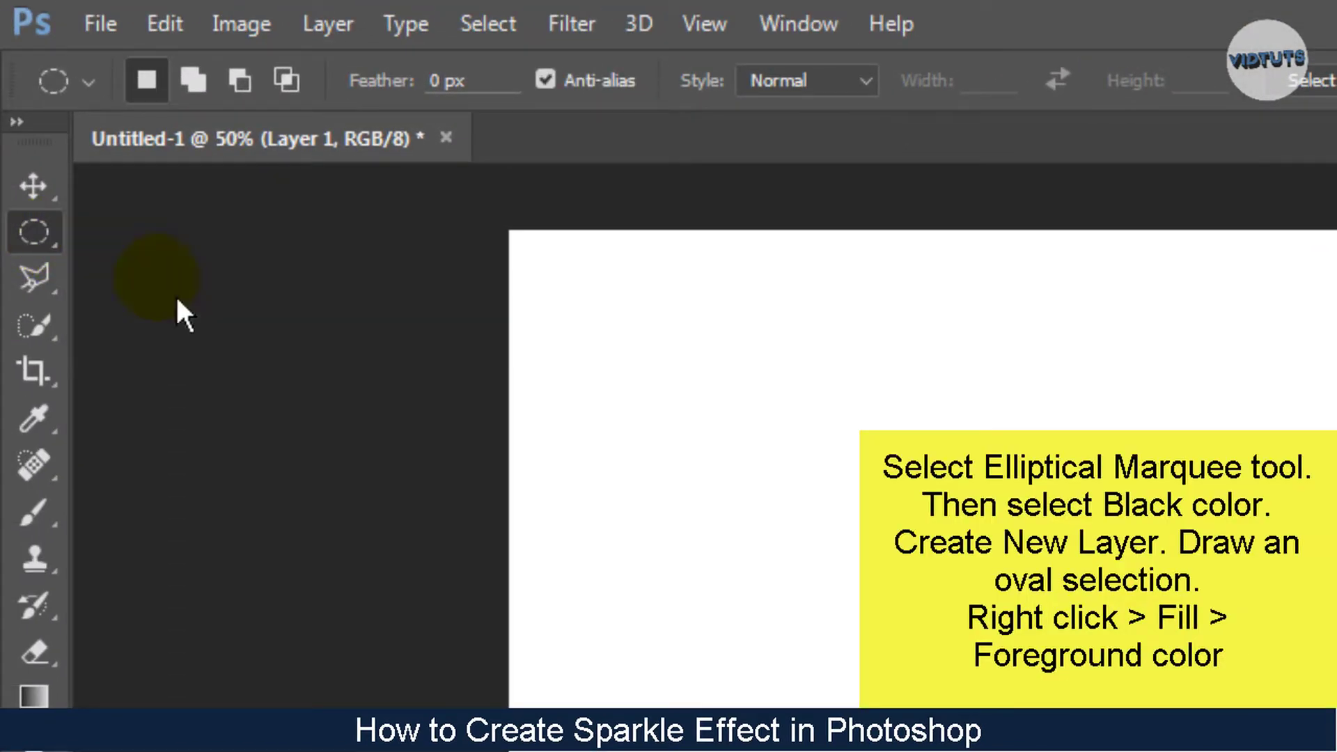
pyautogui.moveTo(721, 131)
pyautogui.mouseDown()
pyautogui.moveTo(776, 348)
pyautogui.moveTo(701, 578)
pyautogui.mouseUp()
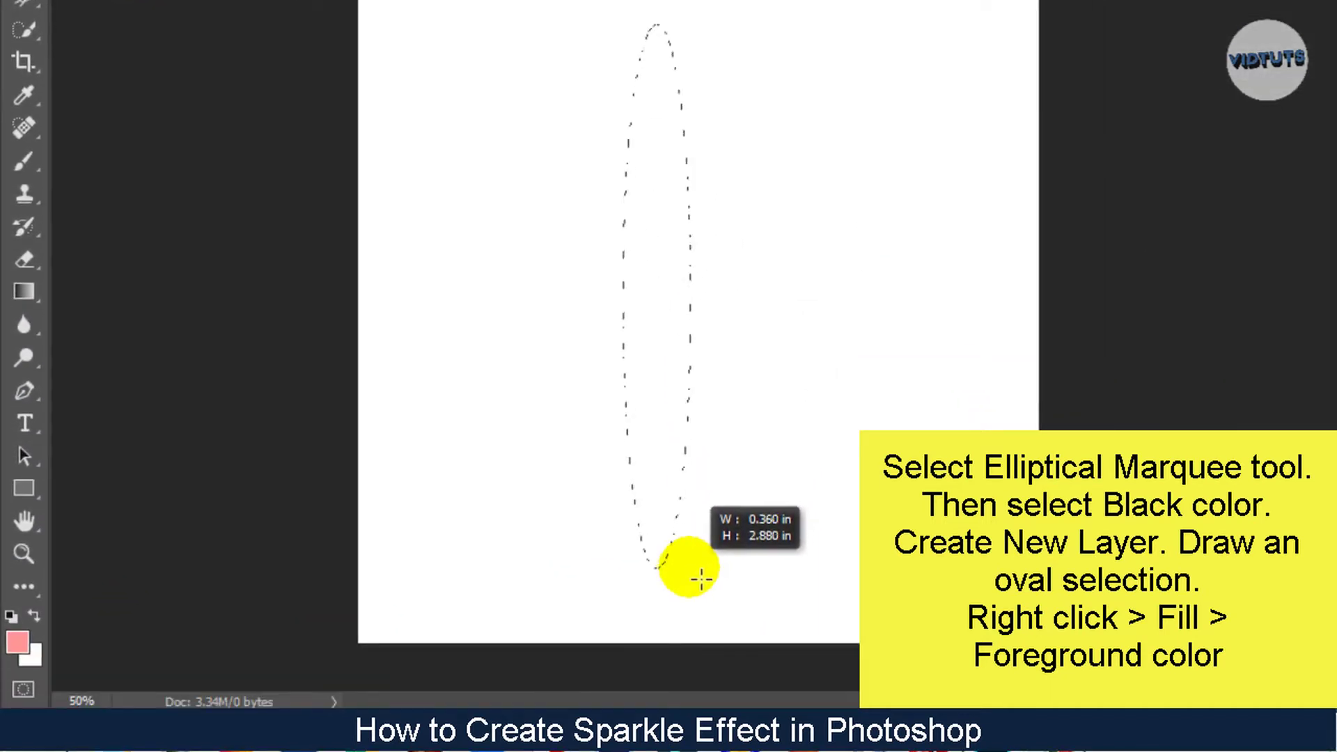
pyautogui.moveTo(701, 578); pyautogui.dragTo(687, 587)
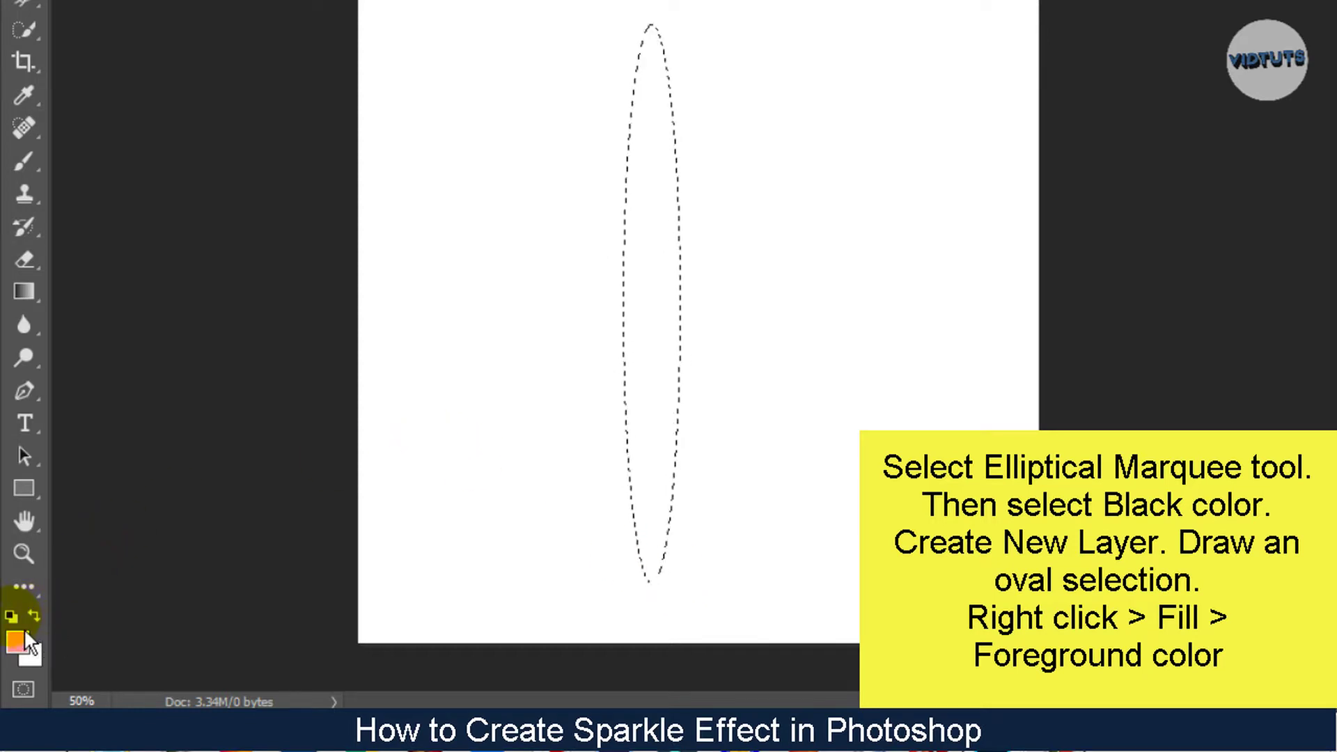
# Fill the oval selection with the black foreground colour and deselect.
pyautogui.rightClick(653, 262)
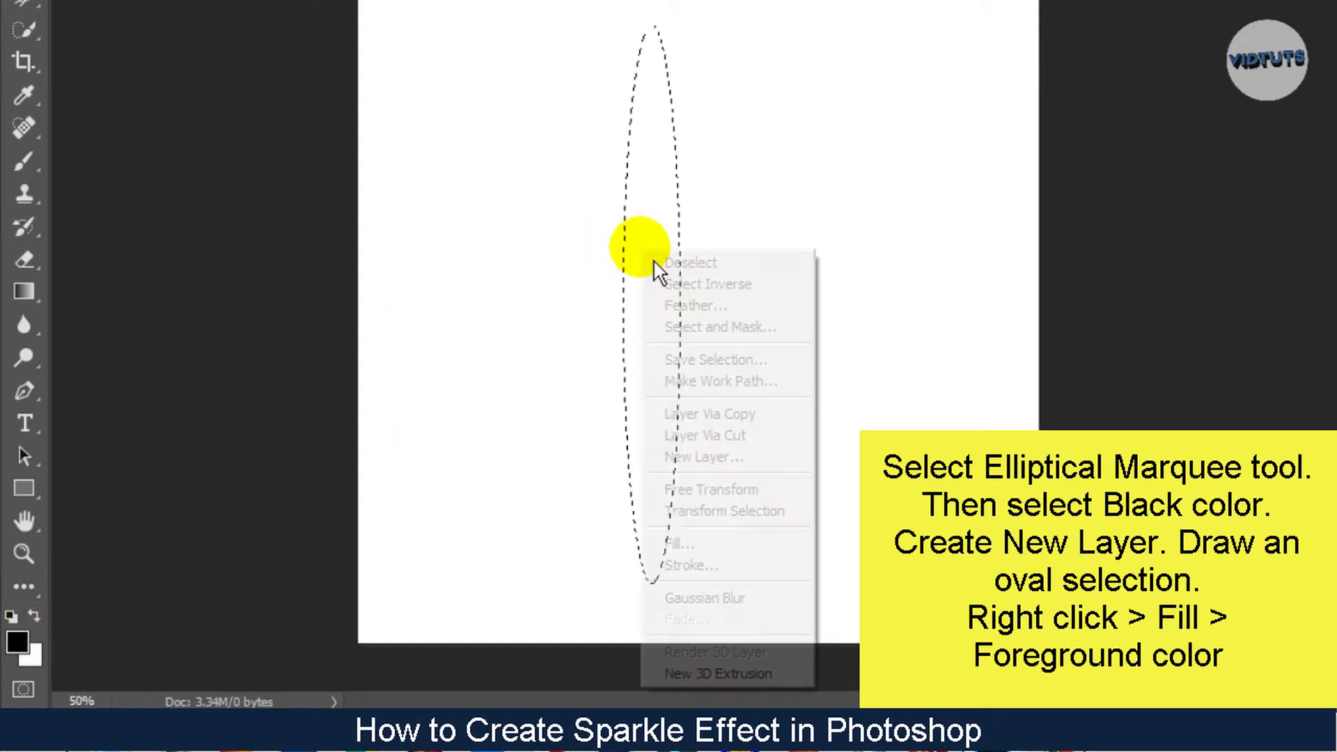
pyautogui.click(688, 548)
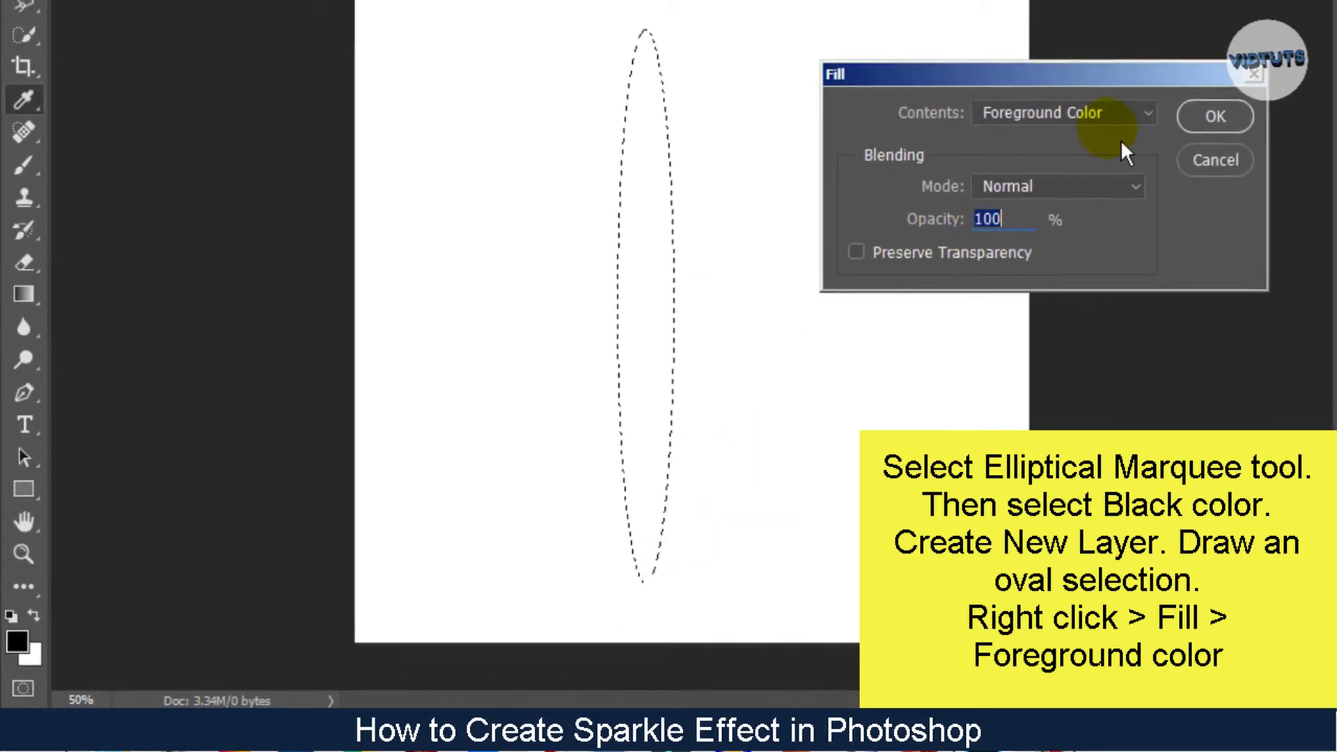
pyautogui.click(1085, 149)
pyautogui.click(1016, 178)
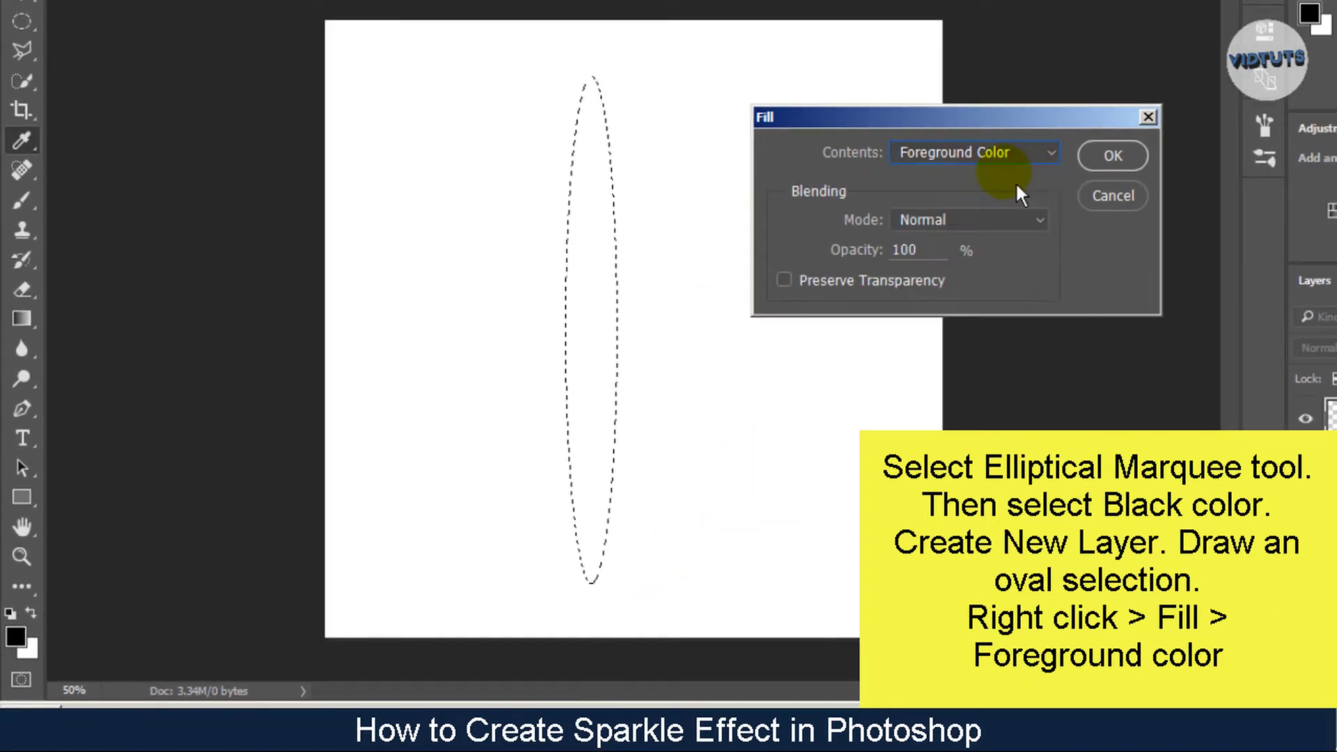
pyautogui.click(1114, 157)
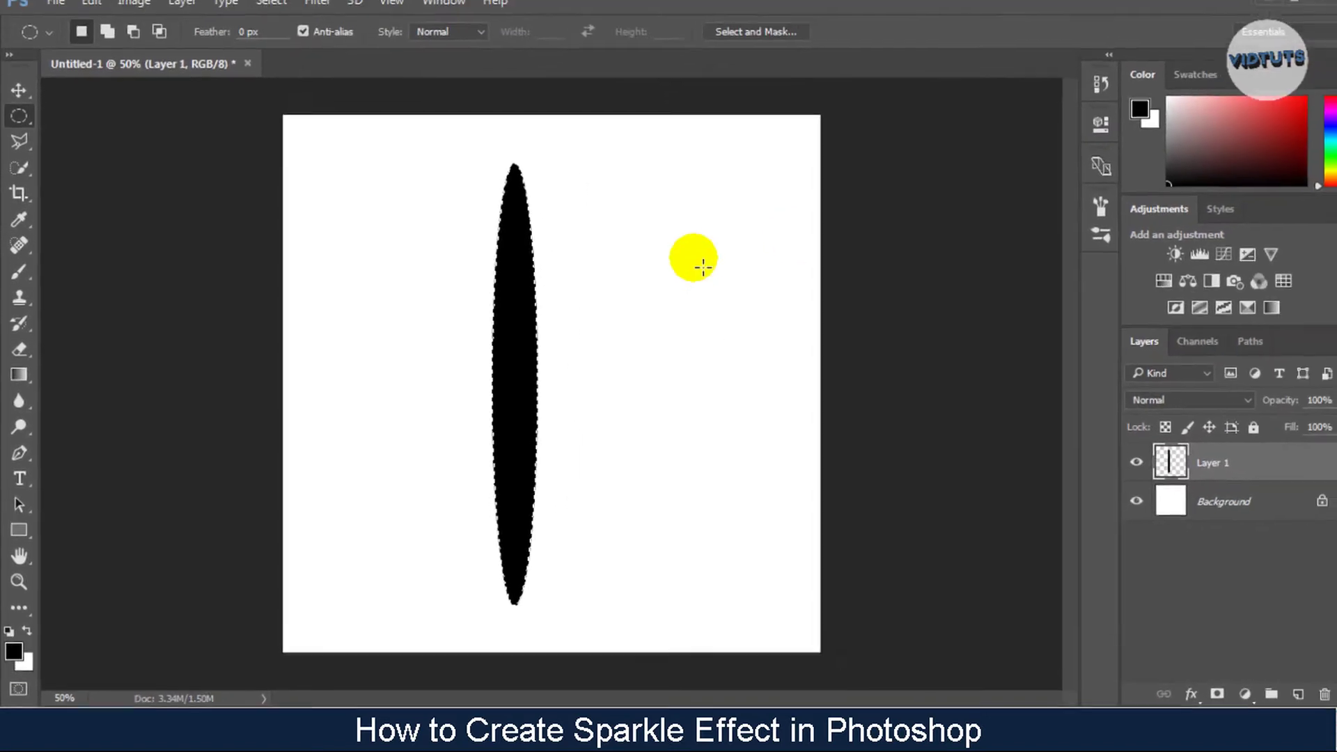
pyautogui.hotkey('ctrl', 'd')
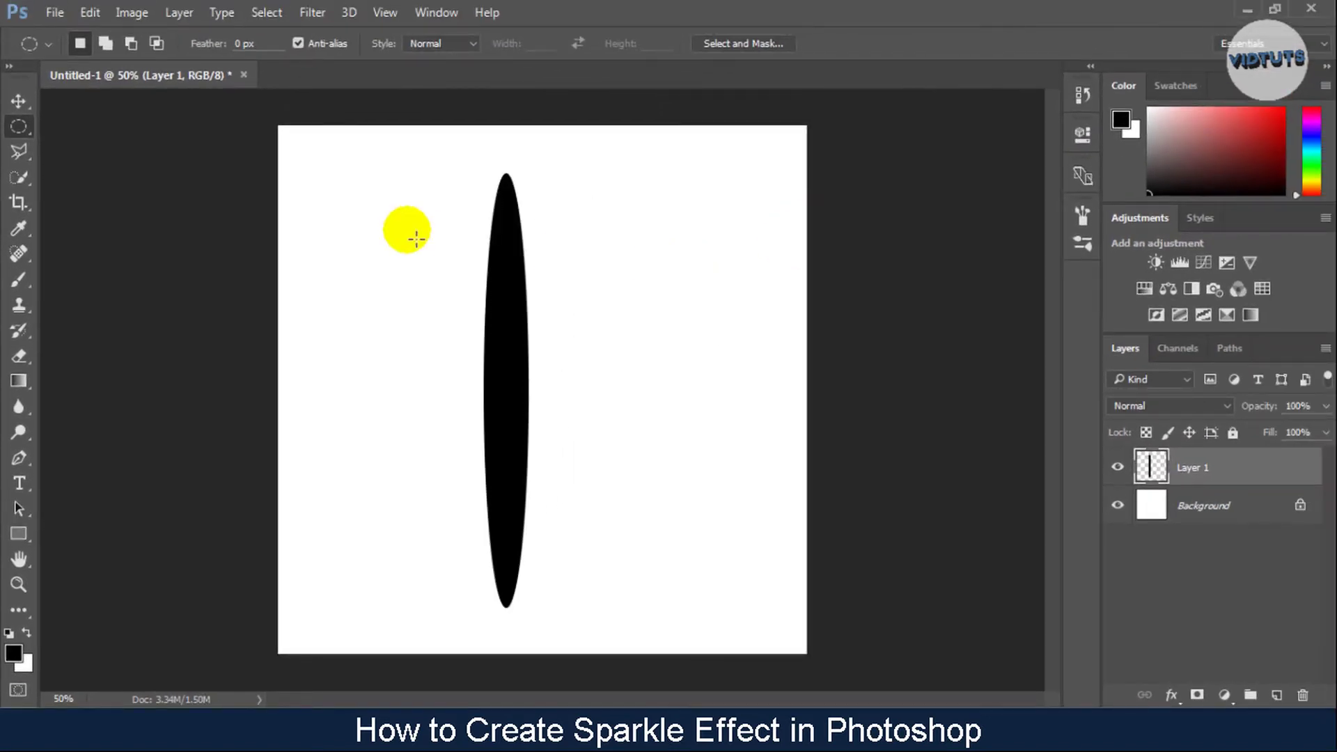
# Nudge the ellipse right and apply a 90°, 500-pixel Motion Blur.
pyautogui.click(18, 102)
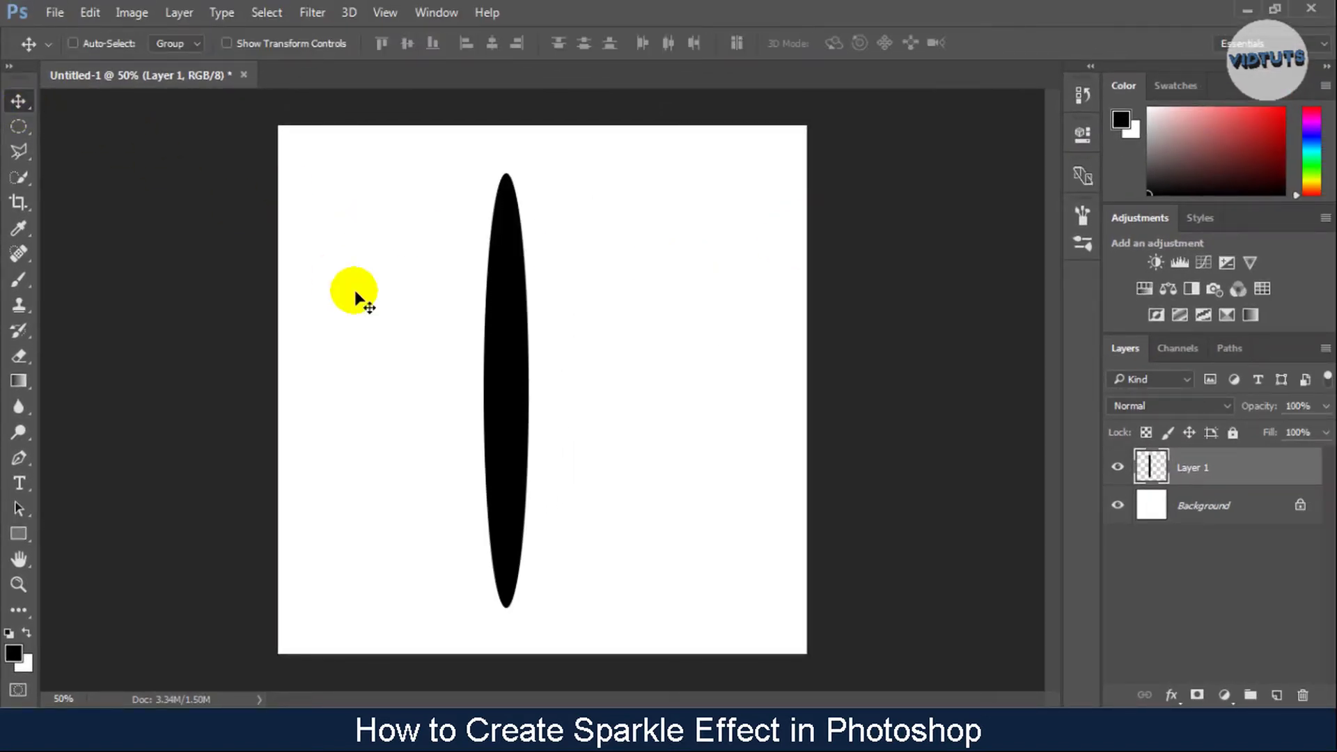
pyautogui.moveTo(497, 336); pyautogui.dragTo(530, 339)
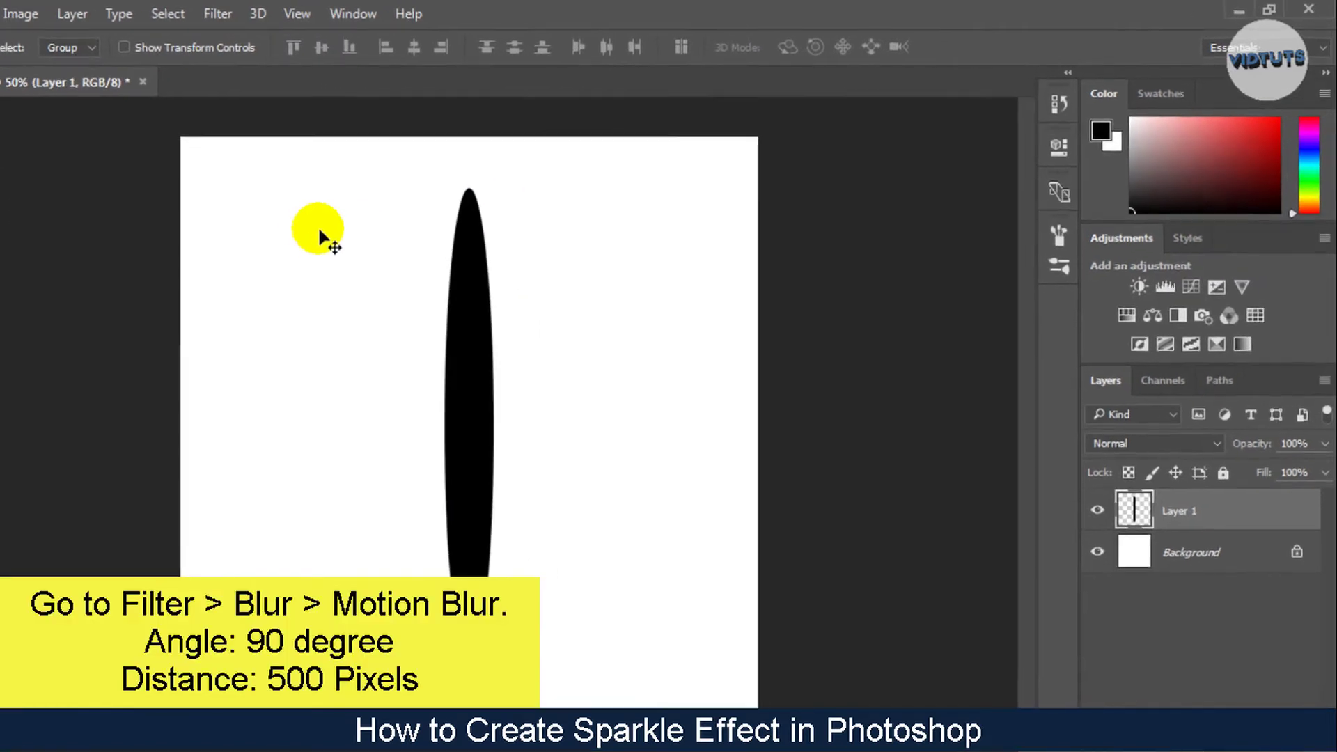
pyautogui.click(186, 17)
pyautogui.moveTo(178, 240)
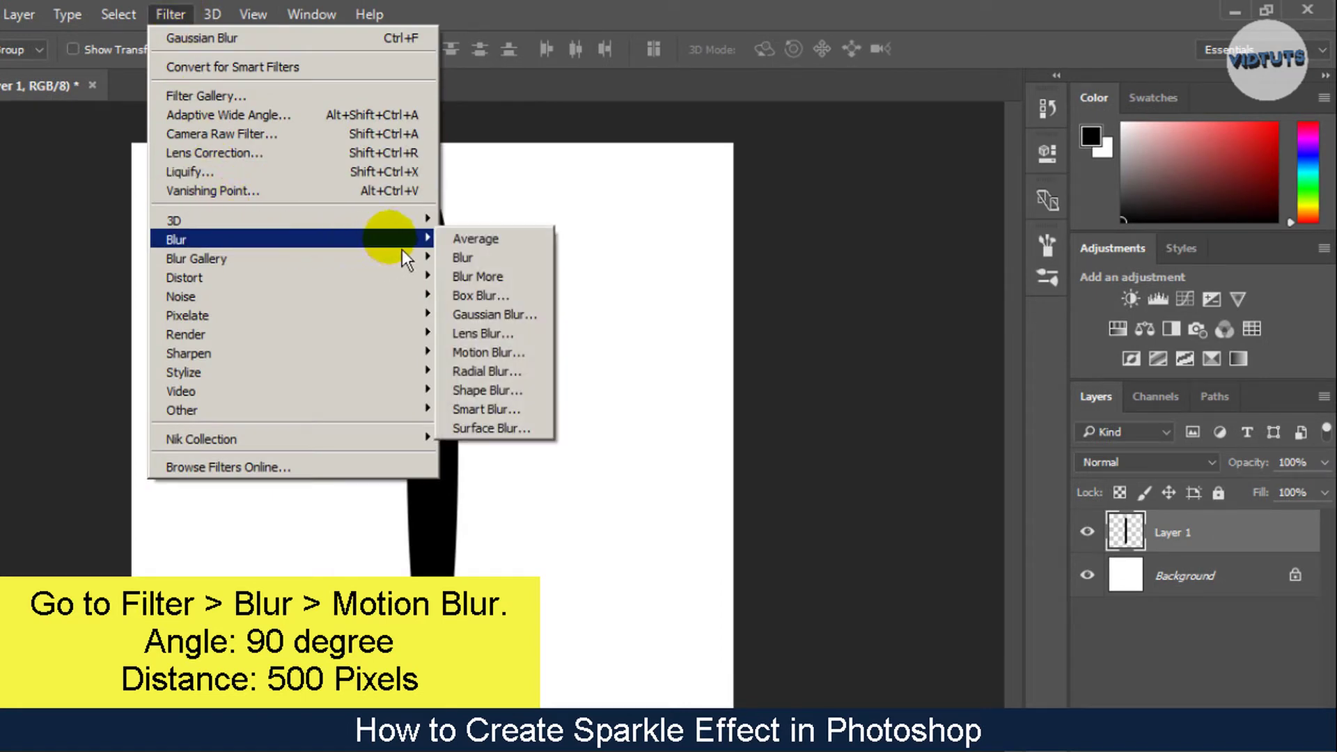
pyautogui.click(500, 360)
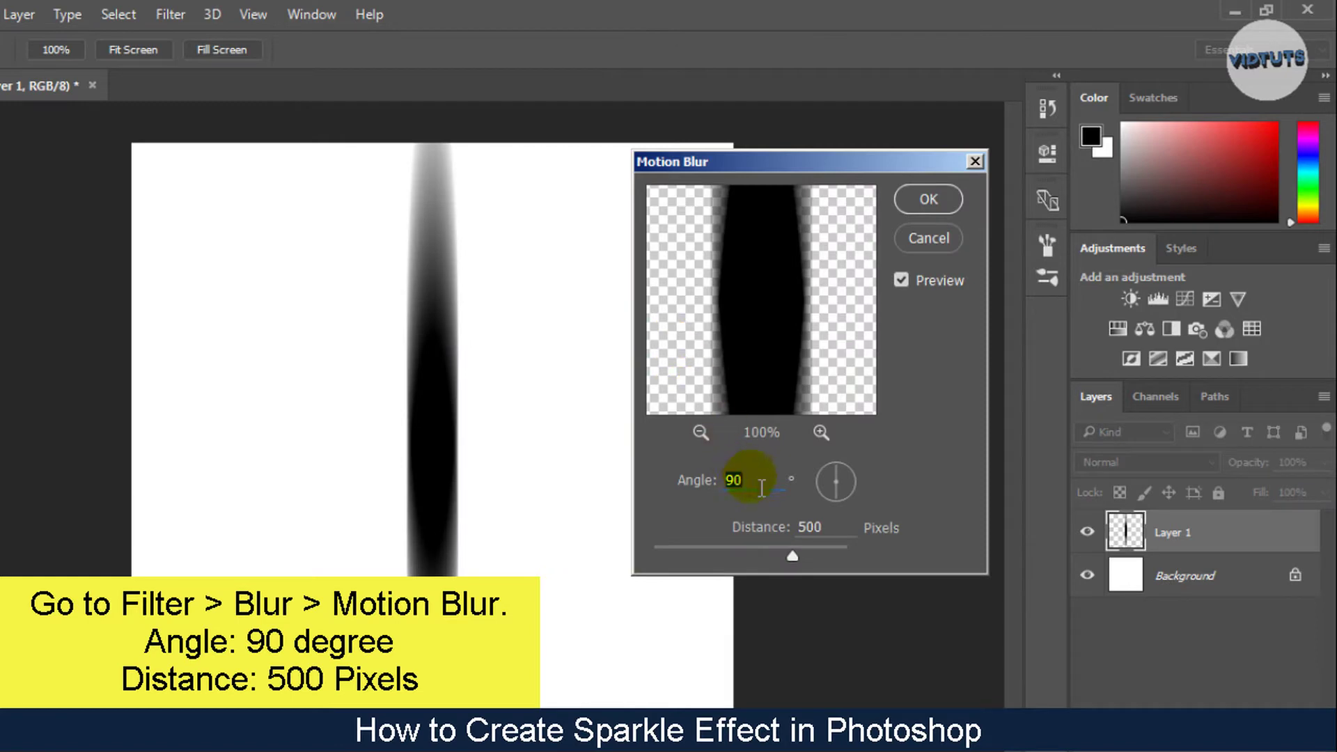
pyautogui.doubleClick(806, 534)
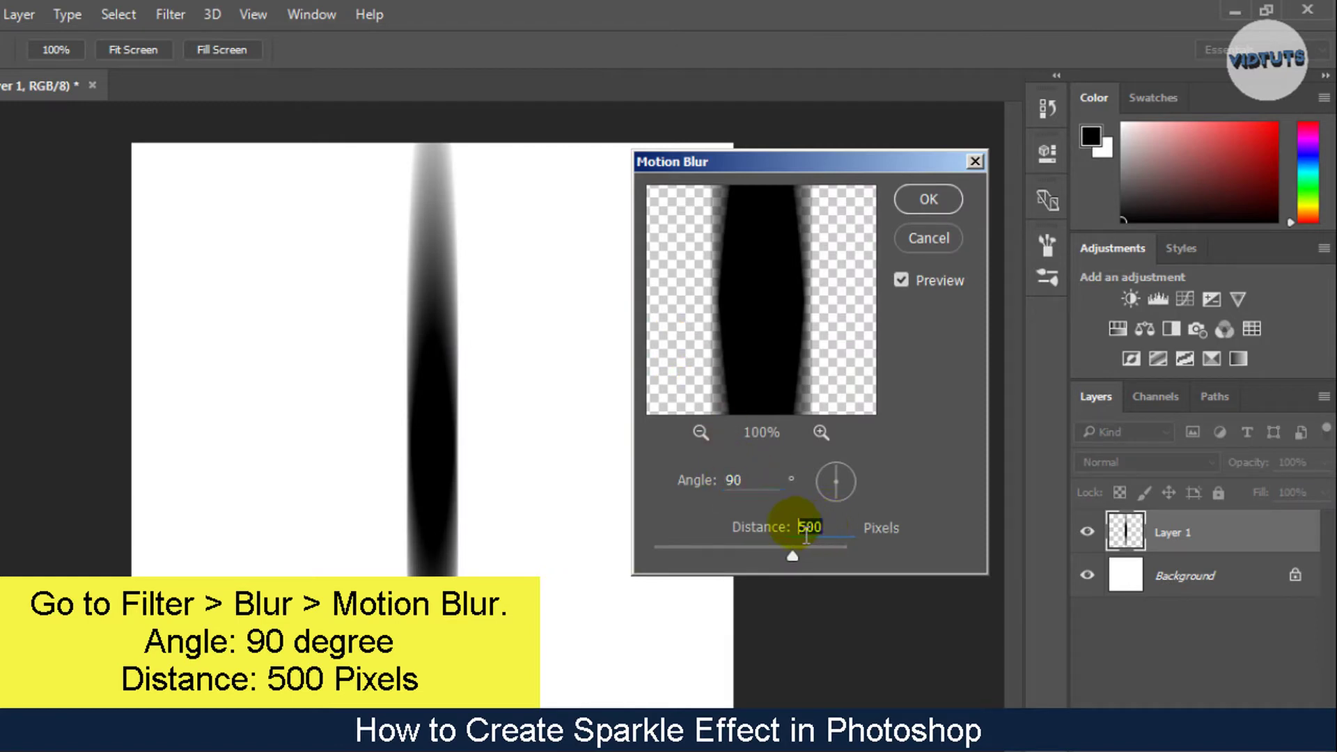
pyautogui.click(937, 204)
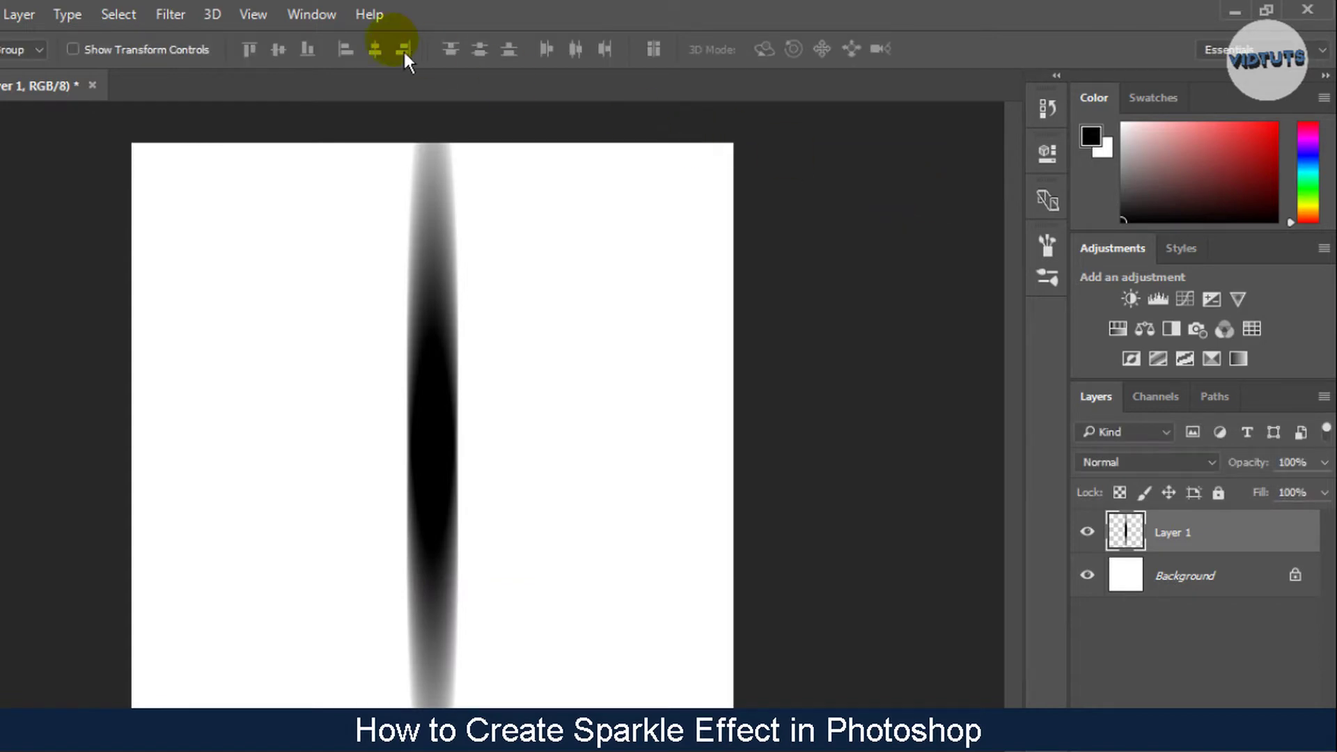
pyautogui.click(186, 9)
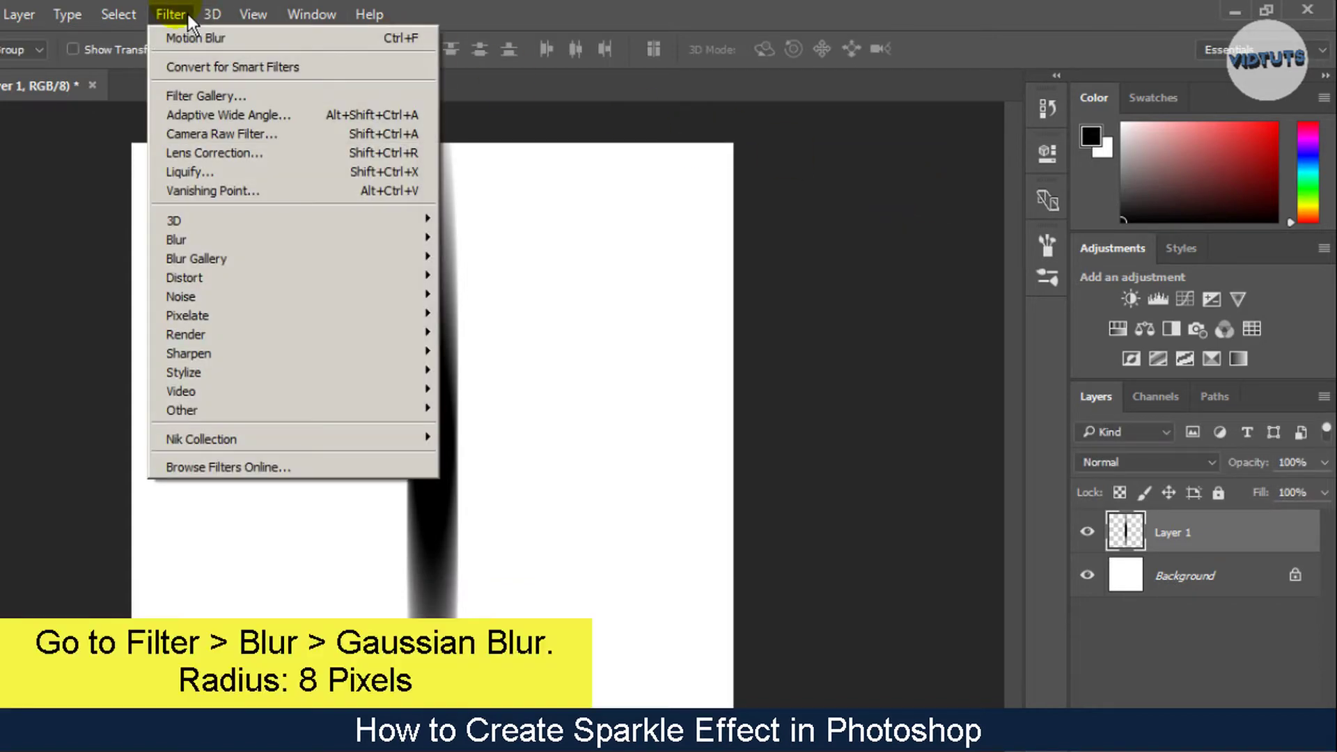
pyautogui.moveTo(292, 240)
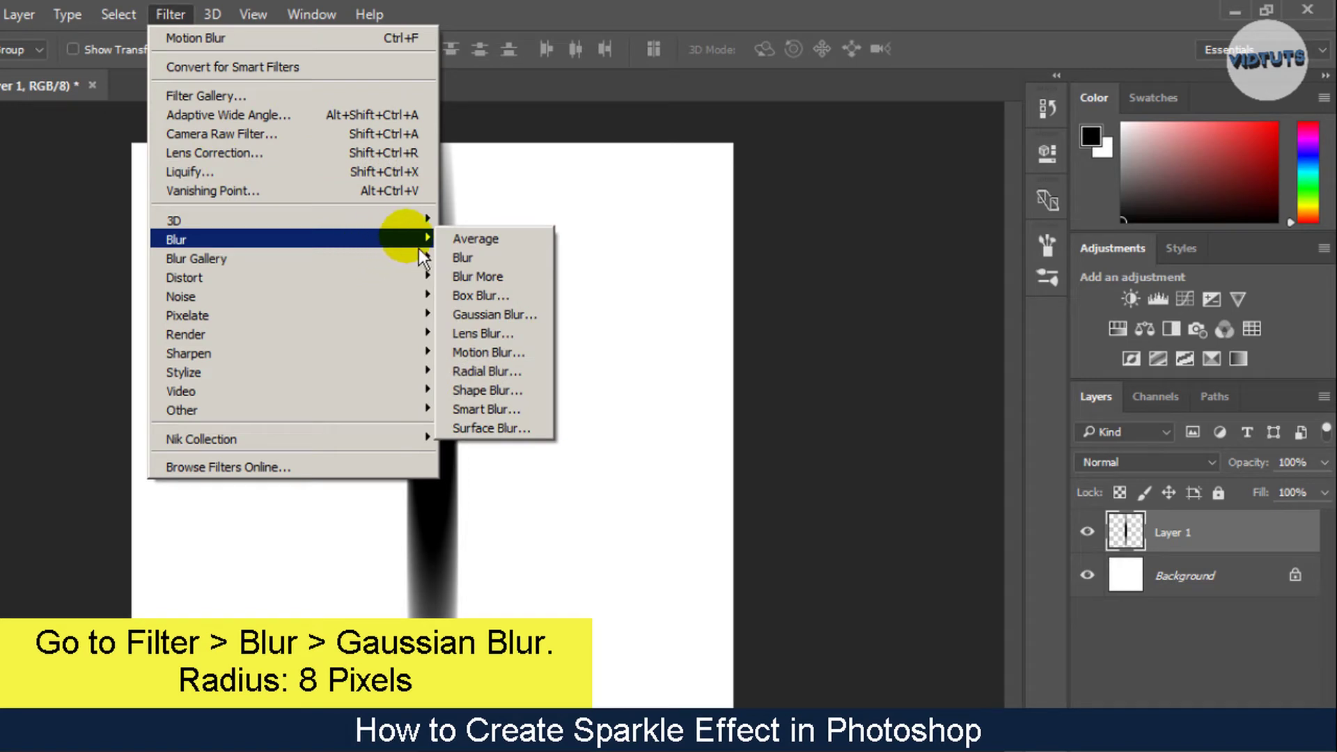
# Apply an 8-pixel radius Gaussian Blur to the vertical streak.
pyautogui.click(515, 323)
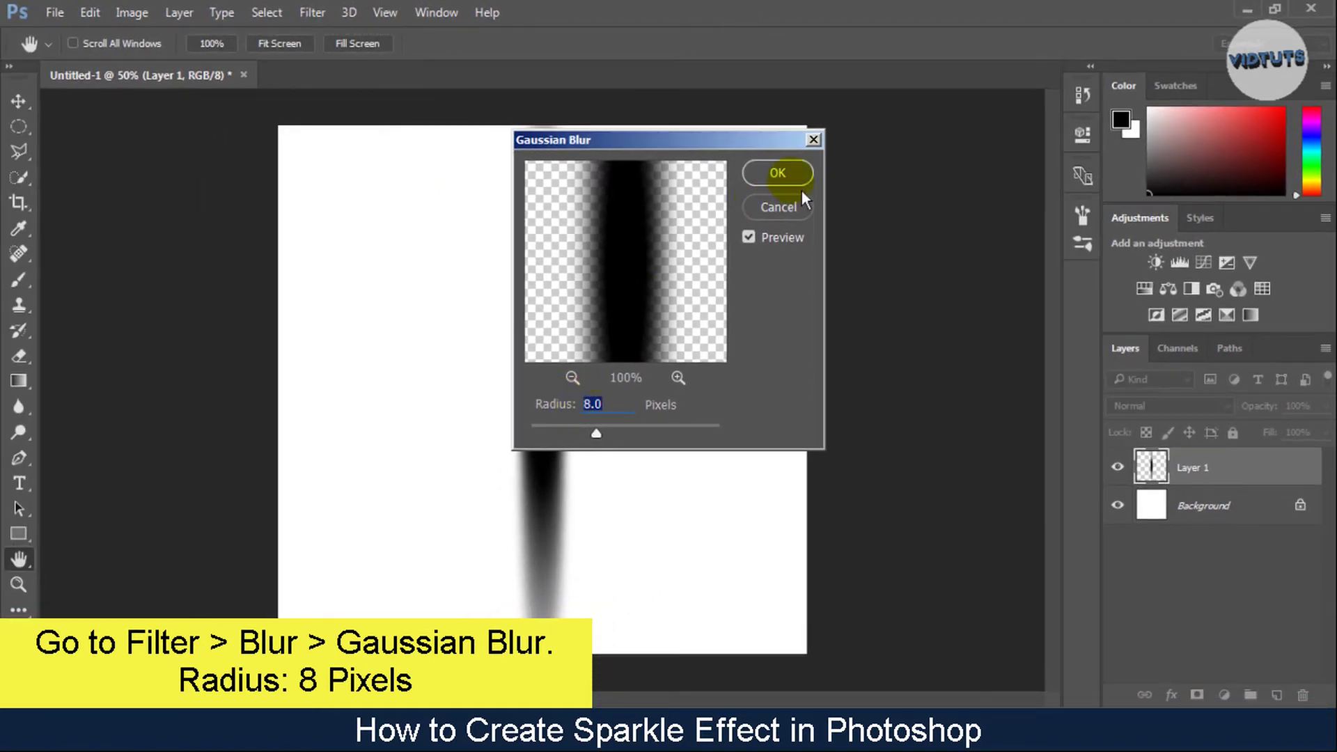
pyautogui.click(778, 173)
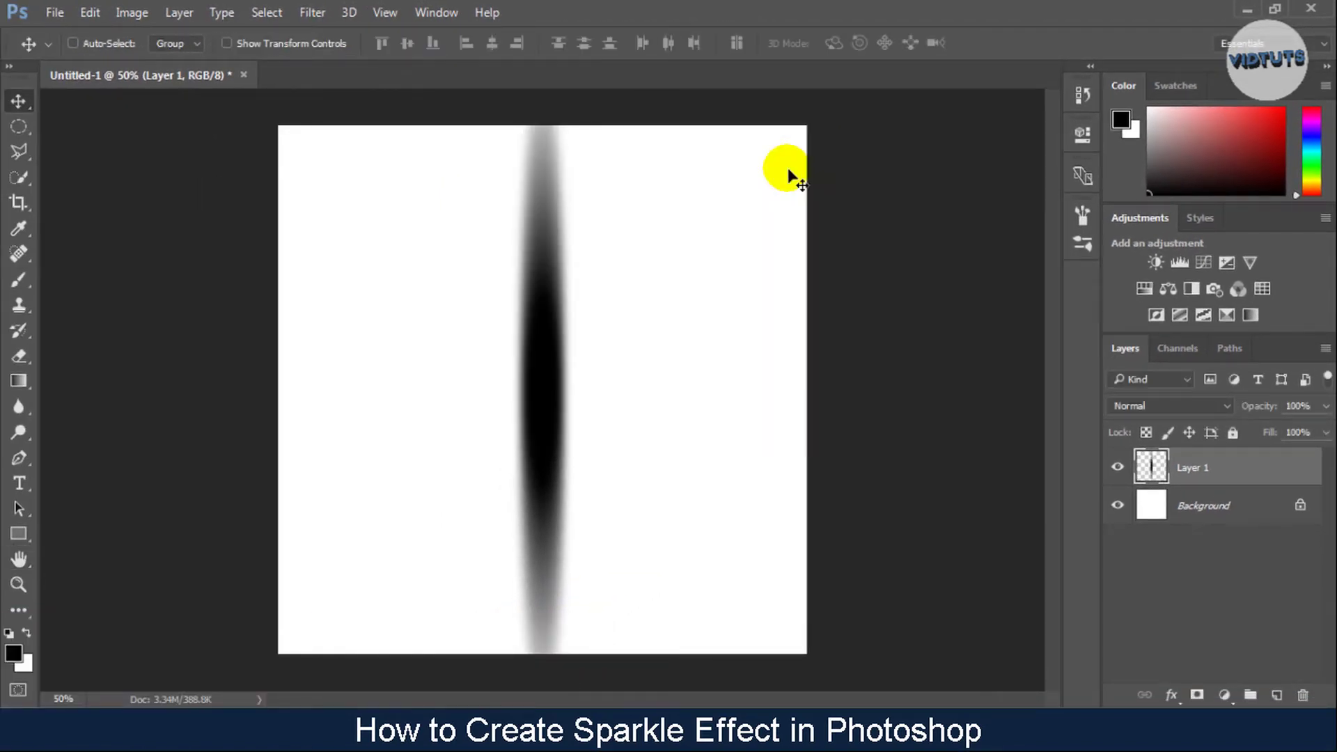
# Duplicate the streak layer as 'Layer 1 copy'.
pyautogui.click(173, 12)
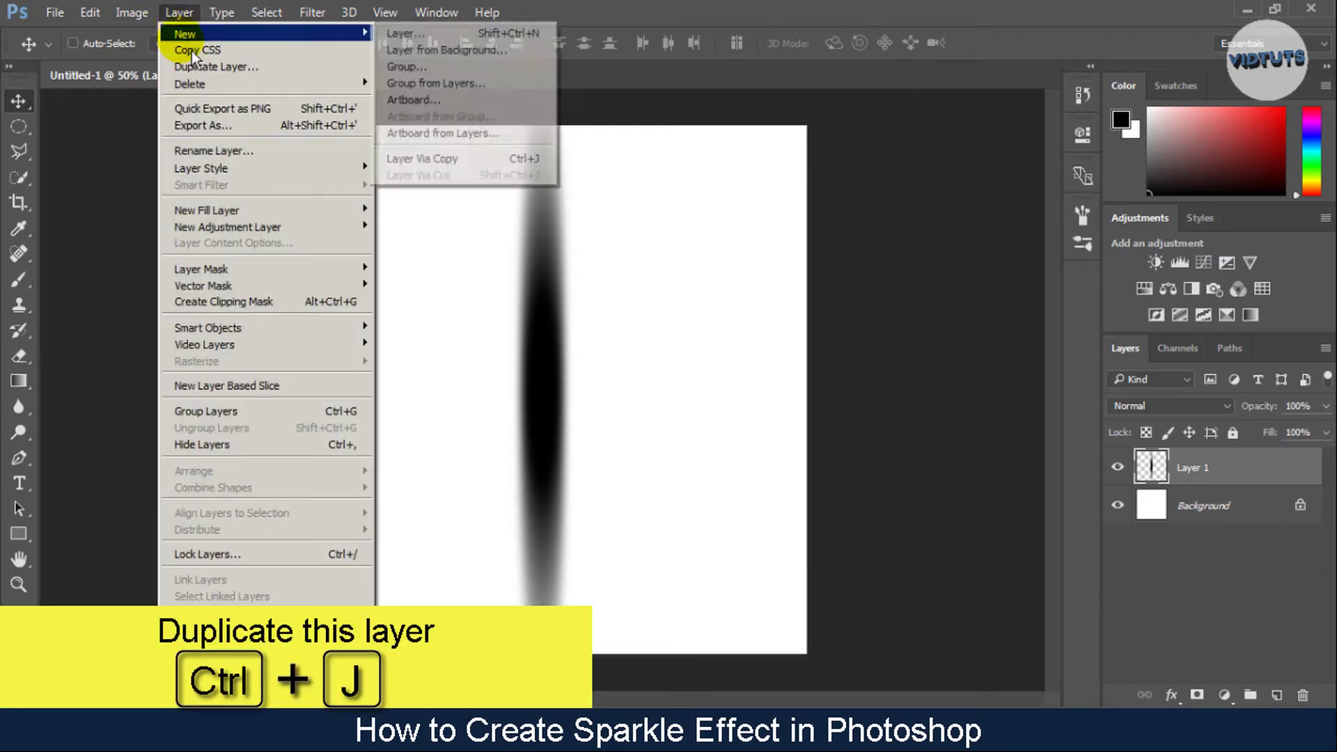
pyautogui.click(196, 67)
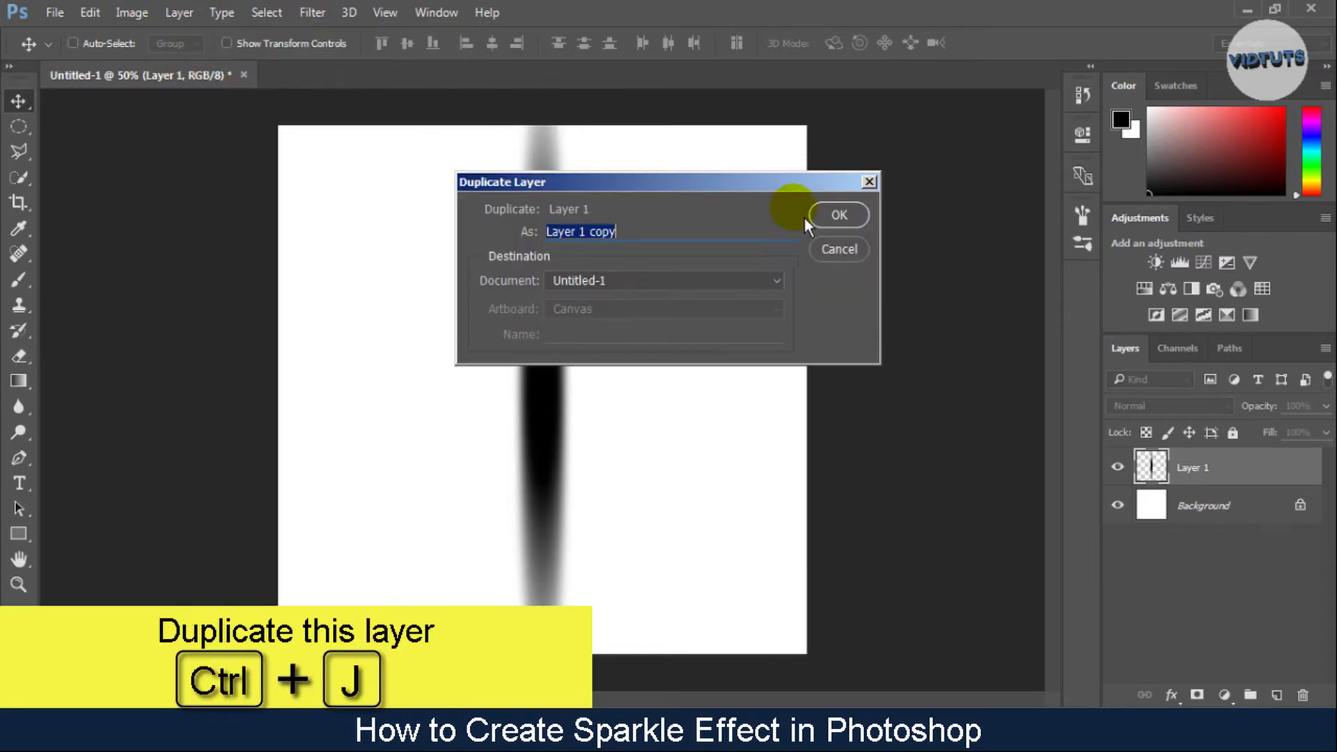
pyautogui.click(825, 219)
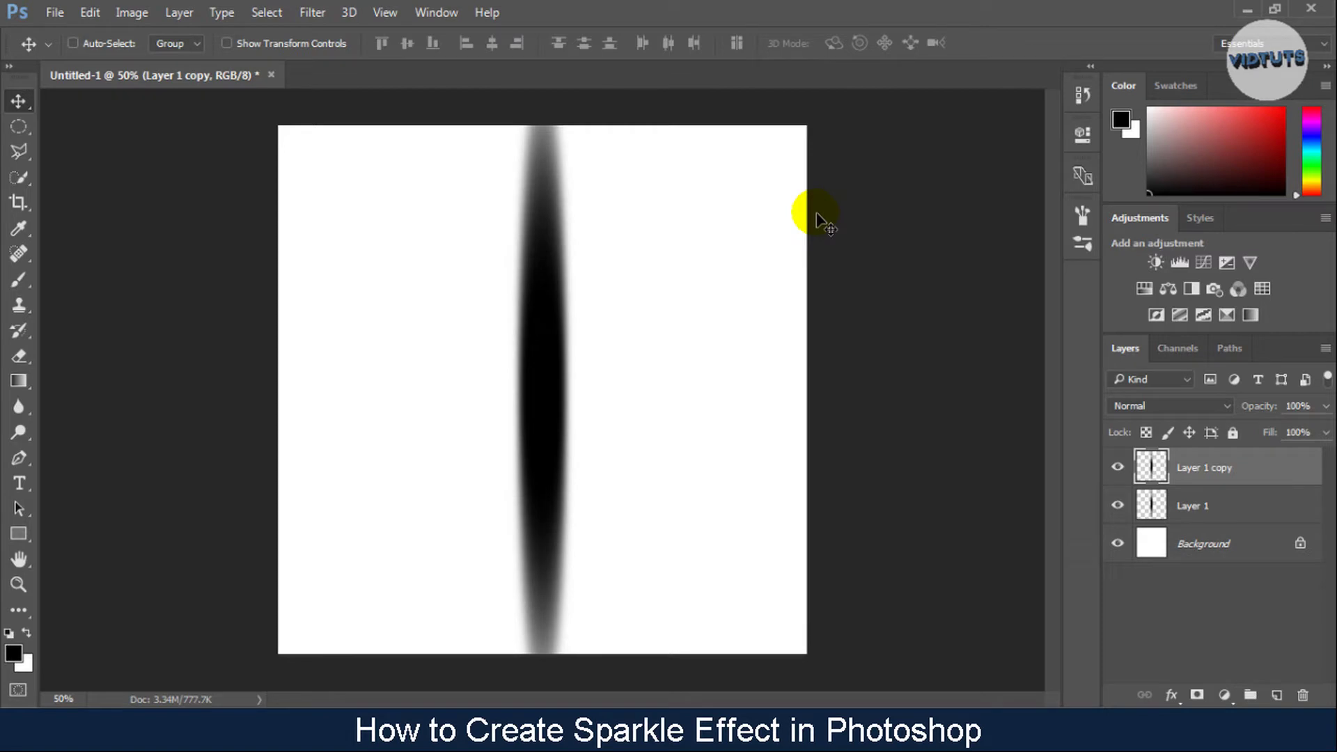
pyautogui.click(101, 13)
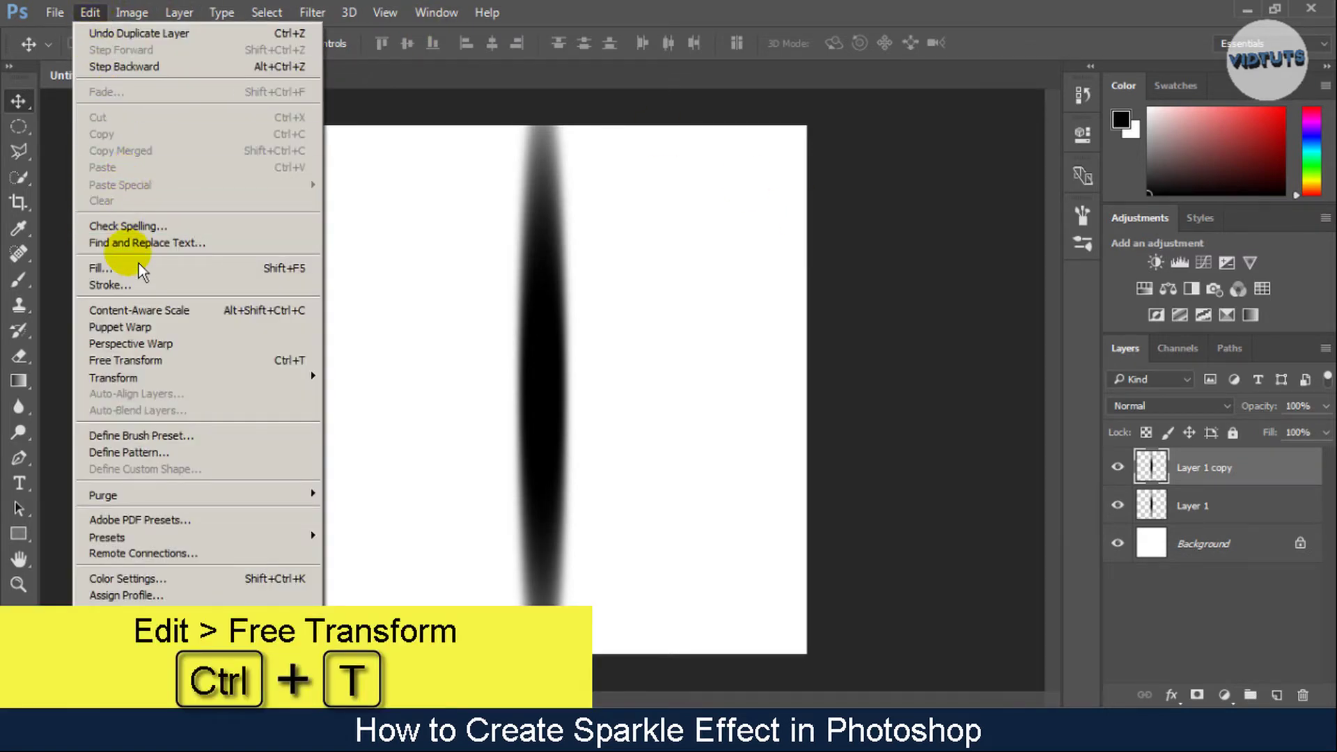
# Rotate the copied streak 90° with Free Transform to form a cross.
pyautogui.click(131, 367)
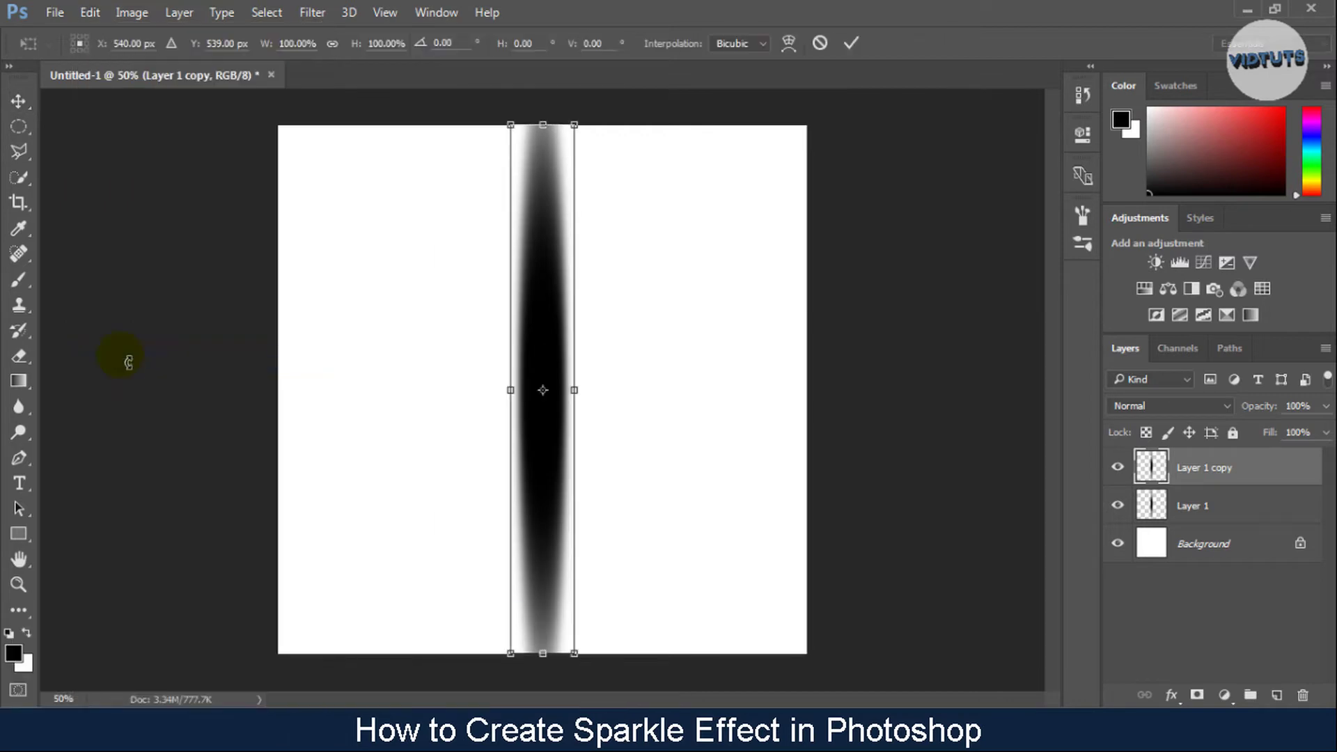
pyautogui.click(442, 46)
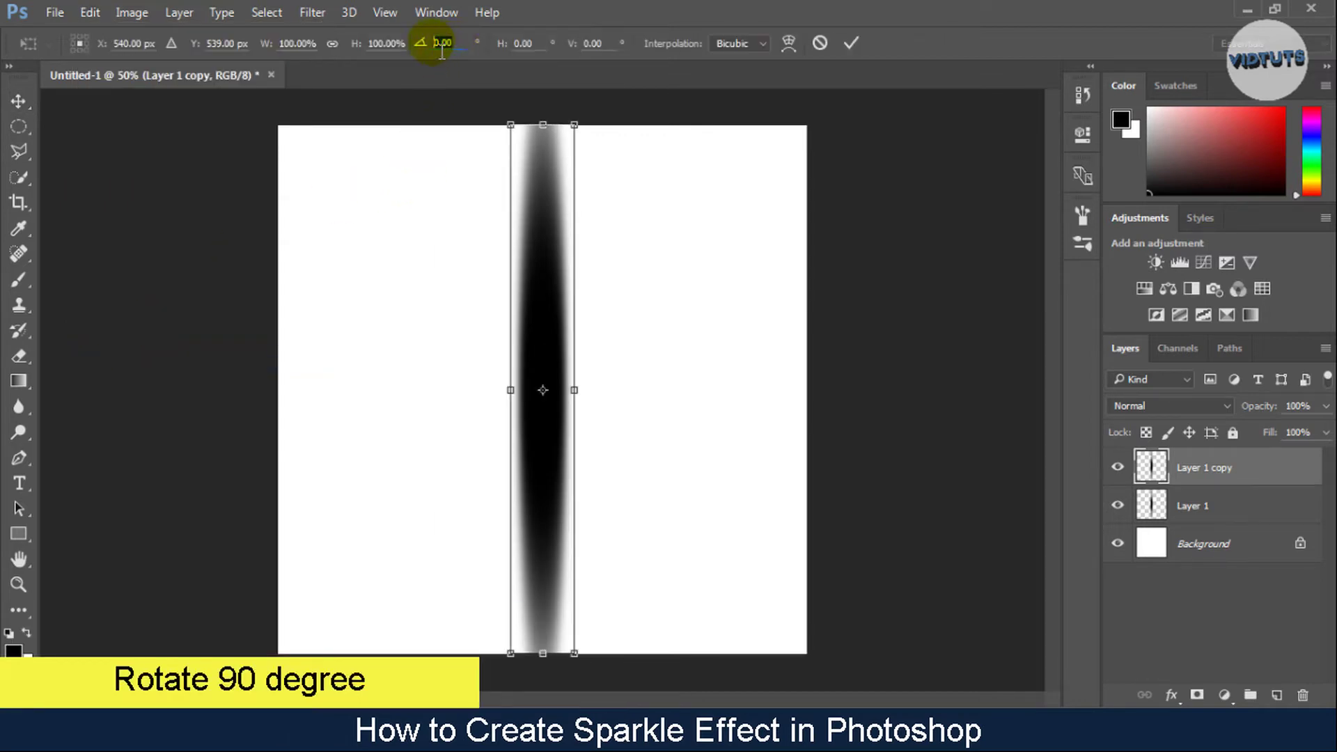
pyautogui.write('9')
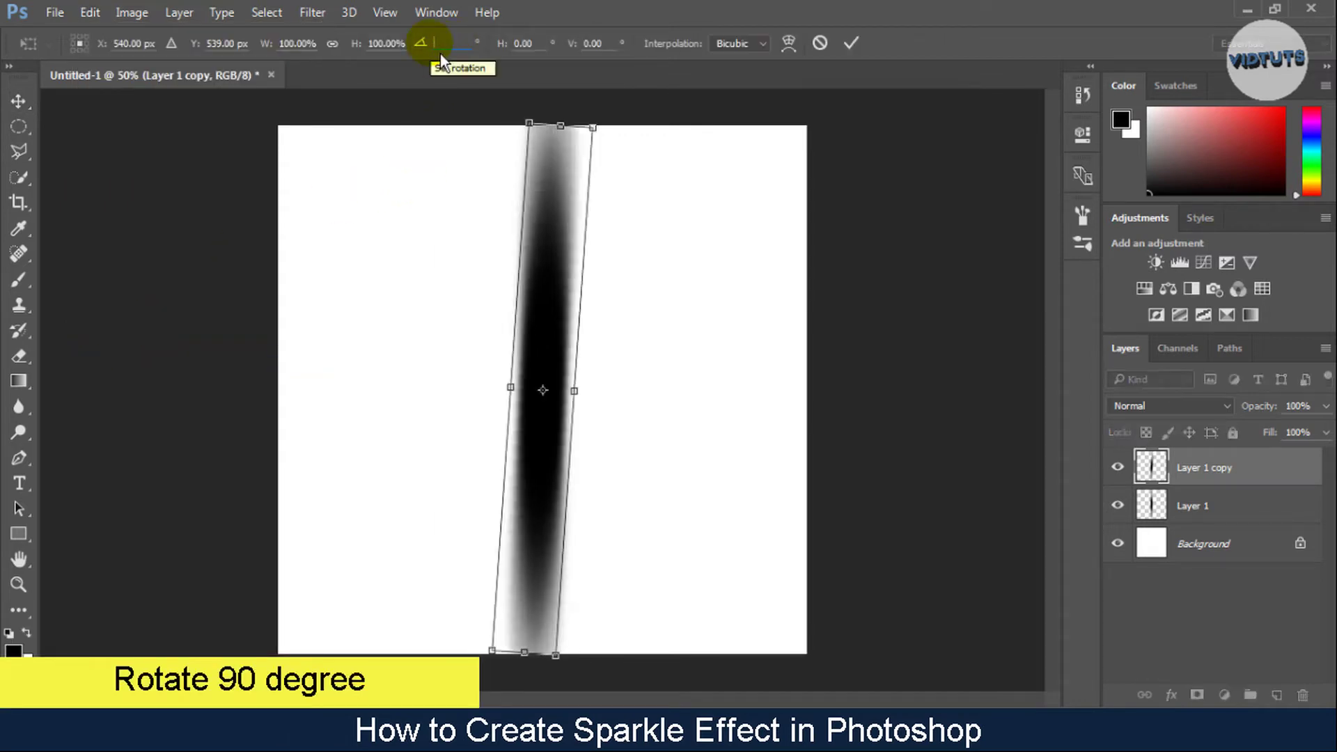
pyautogui.write('0')
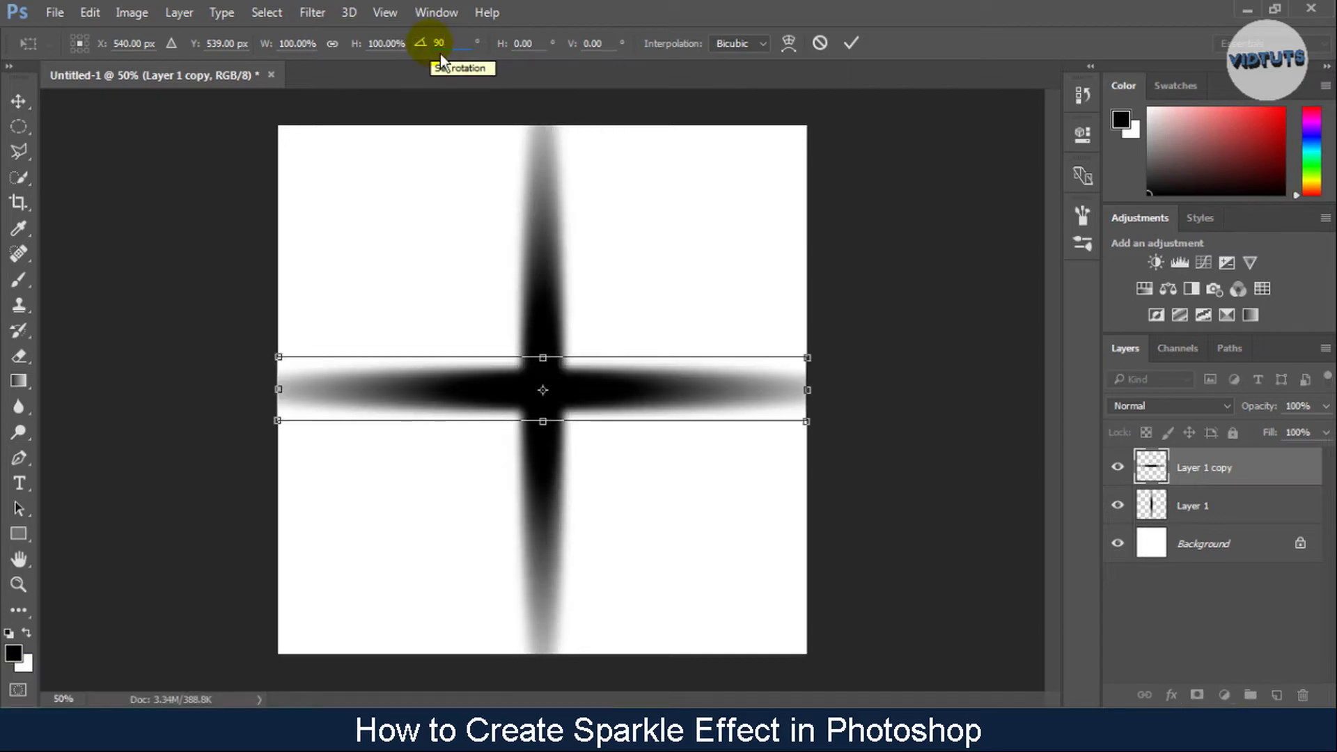
pyautogui.click(859, 52)
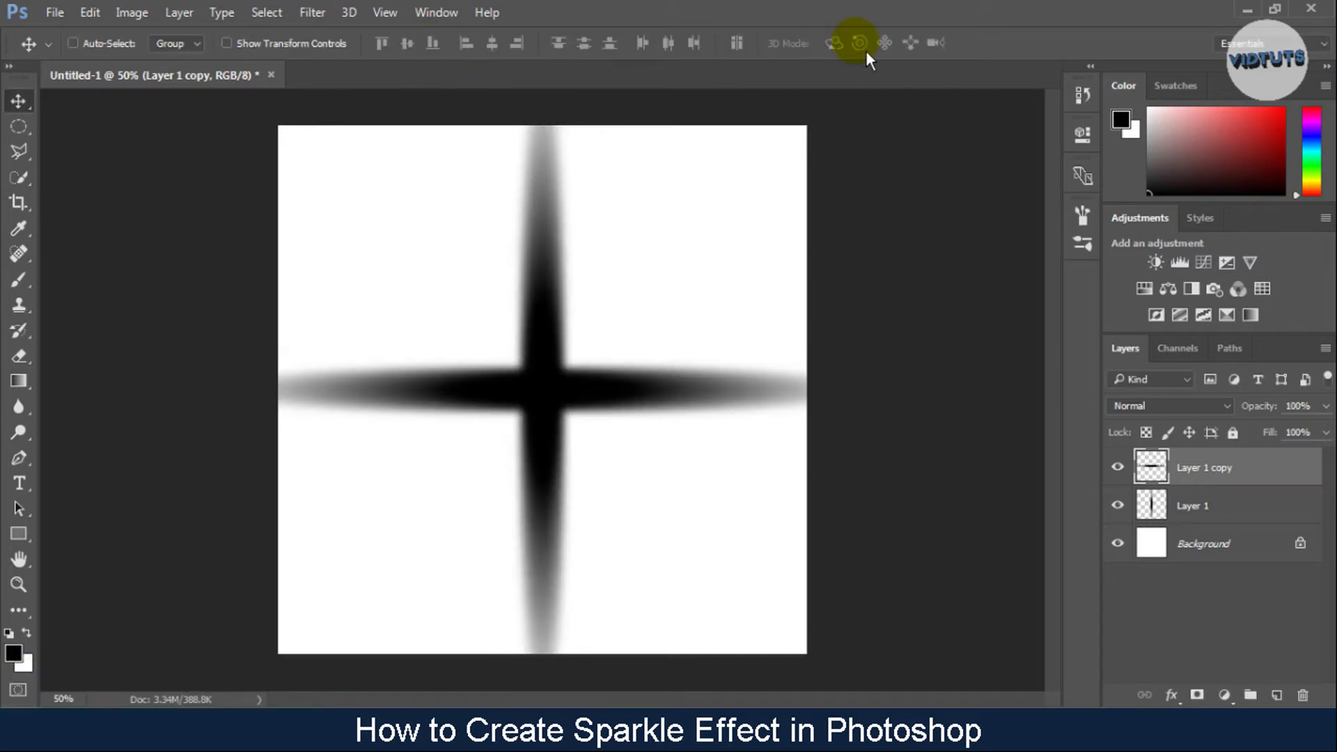
# Merge Layer 1 and Layer 1 copy into a single cross layer.
pyautogui.keyDown('ctrl'); pyautogui.click(1210, 509); pyautogui.keyUp('ctrl')
pyautogui.rightClick(1210, 511)
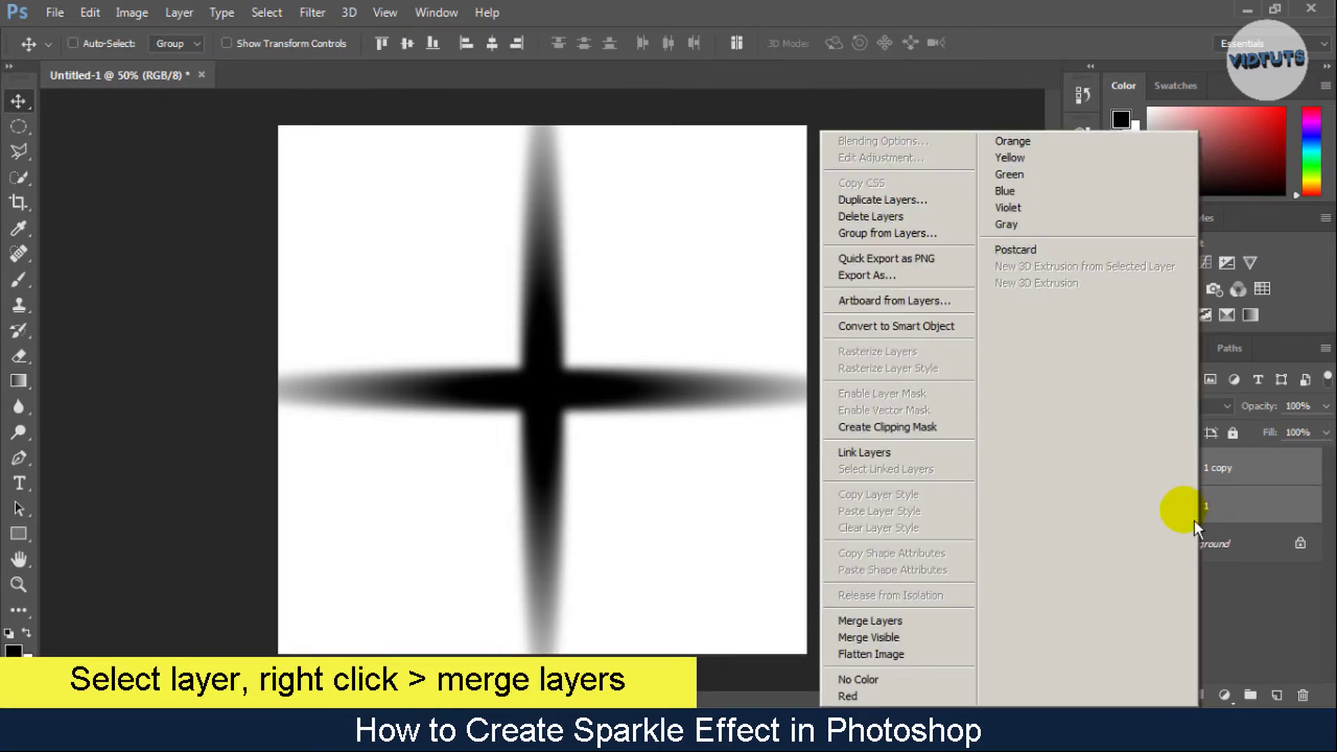
pyautogui.click(939, 622)
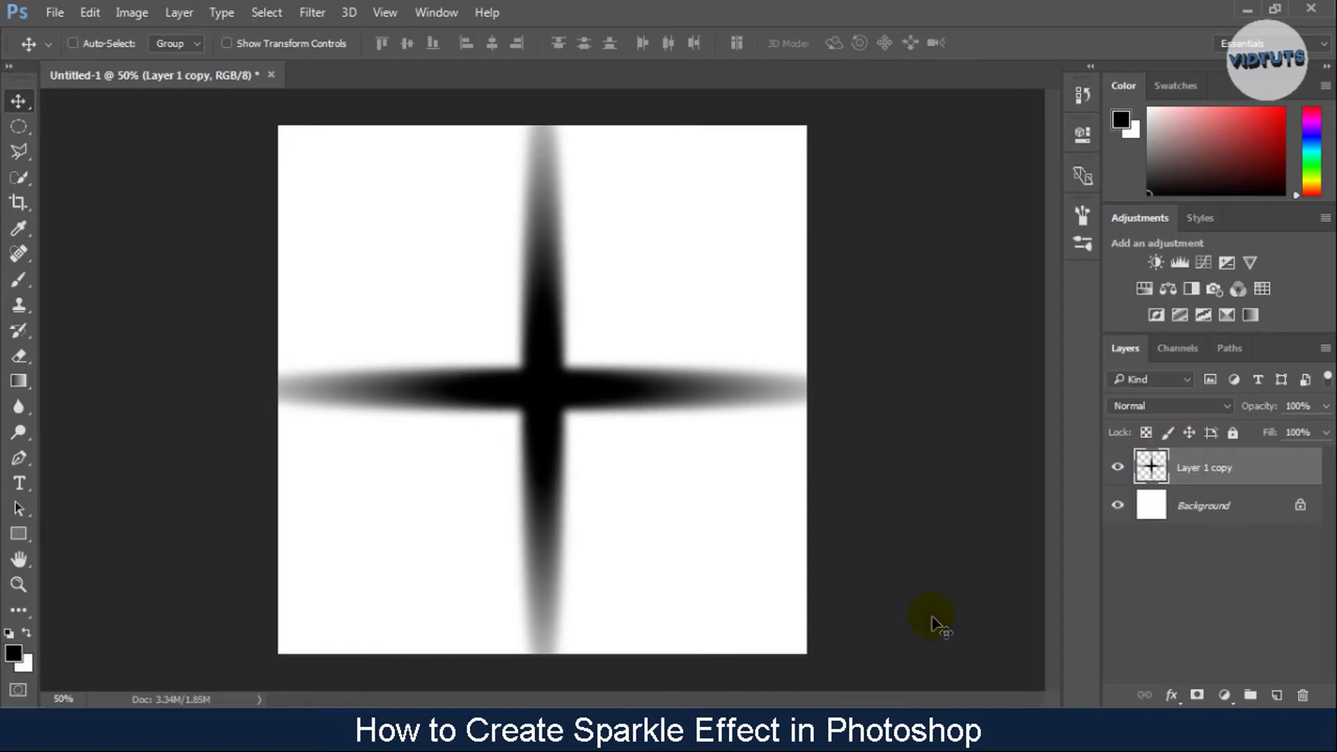
# Duplicate the cross layer as 'Layer 1 copy 2'.
pyautogui.click(181, 13)
pyautogui.click(204, 74)
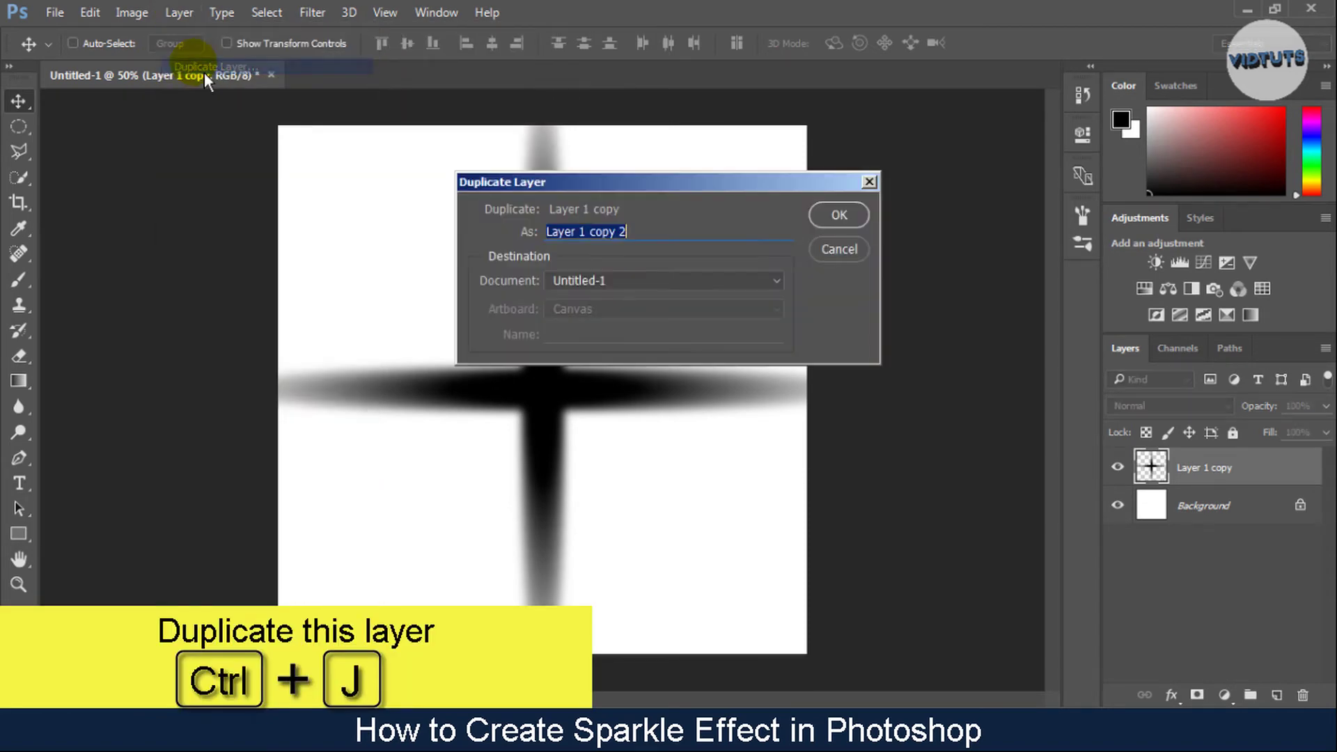
pyautogui.click(836, 218)
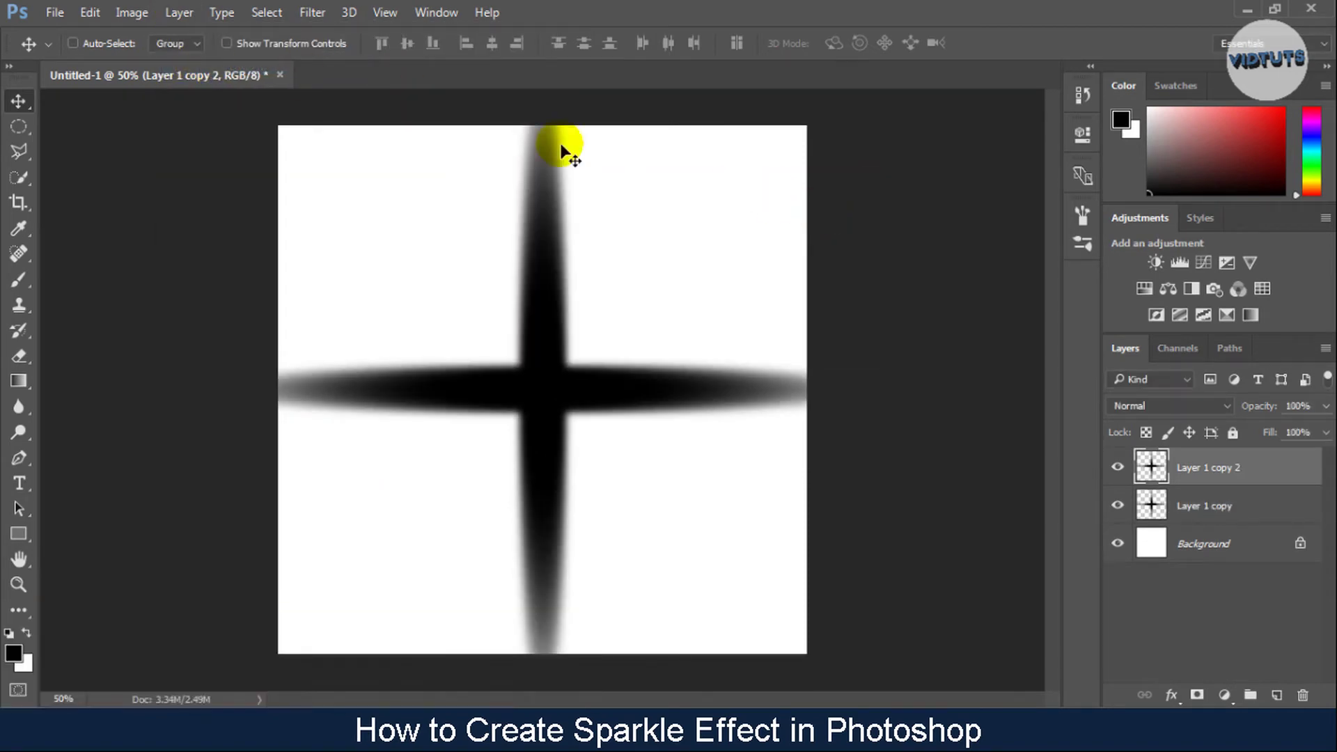
# Rotate the cross copy 45° with Free Transform.
pyautogui.click(90, 13)
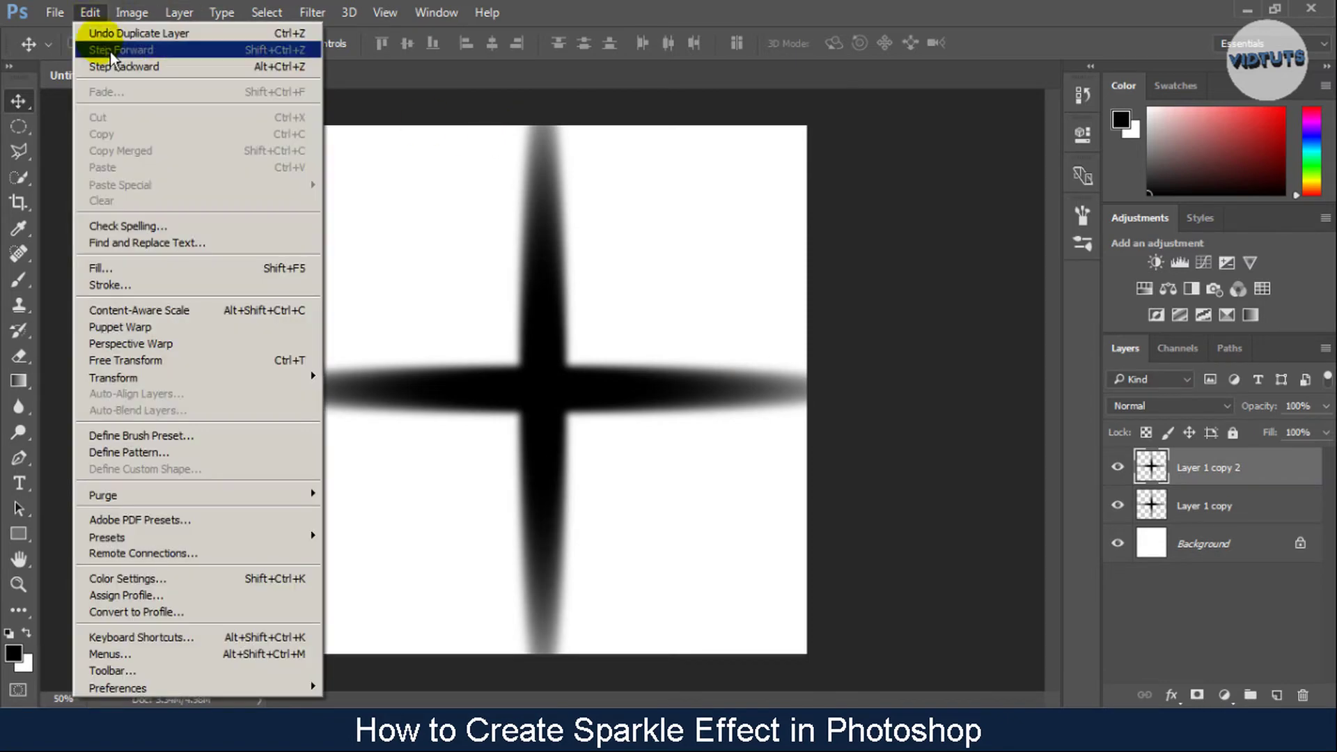
pyautogui.click(139, 361)
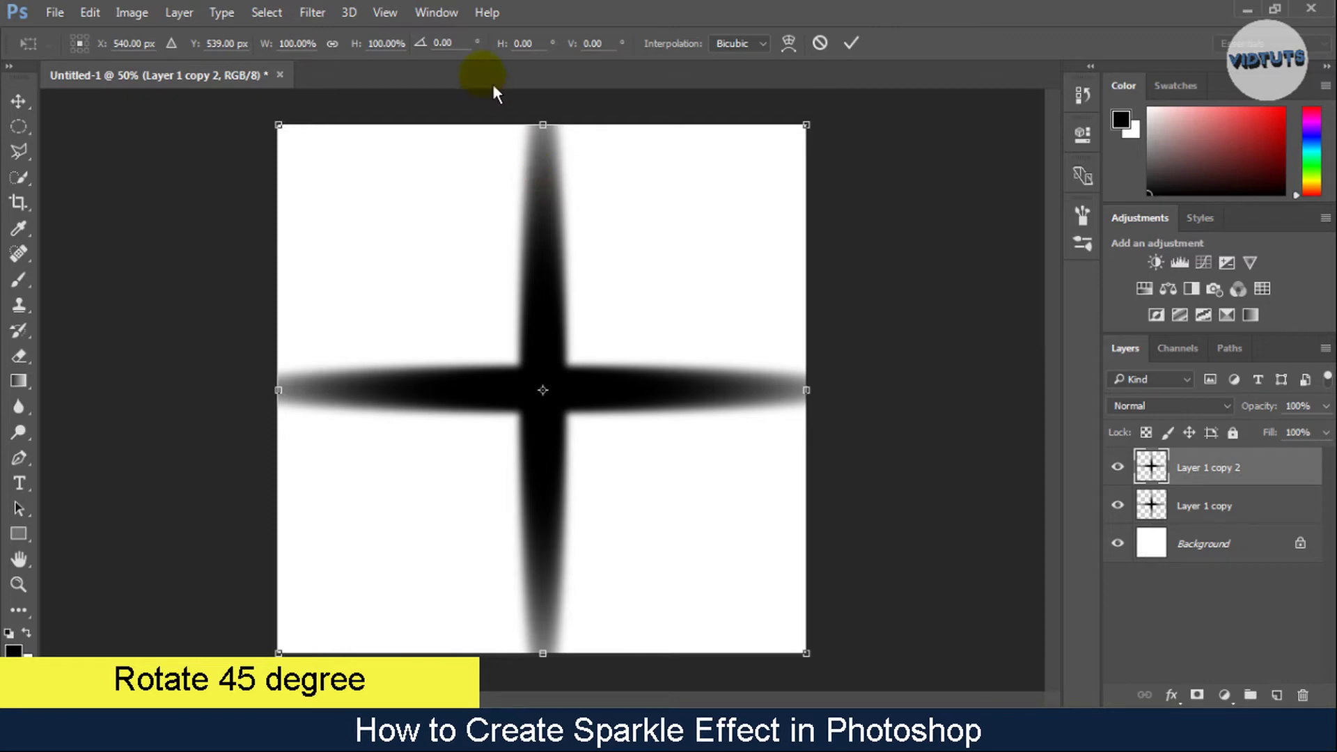
pyautogui.click(446, 43)
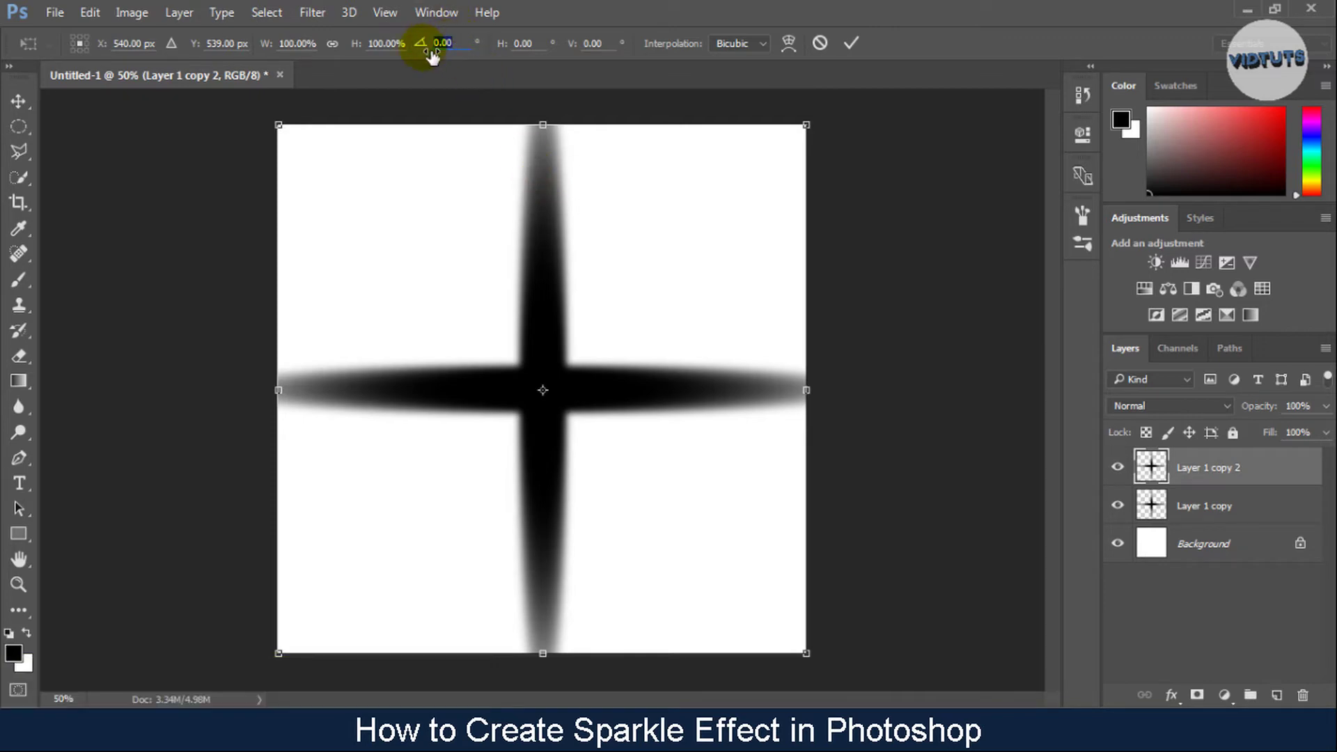
pyautogui.write('45')
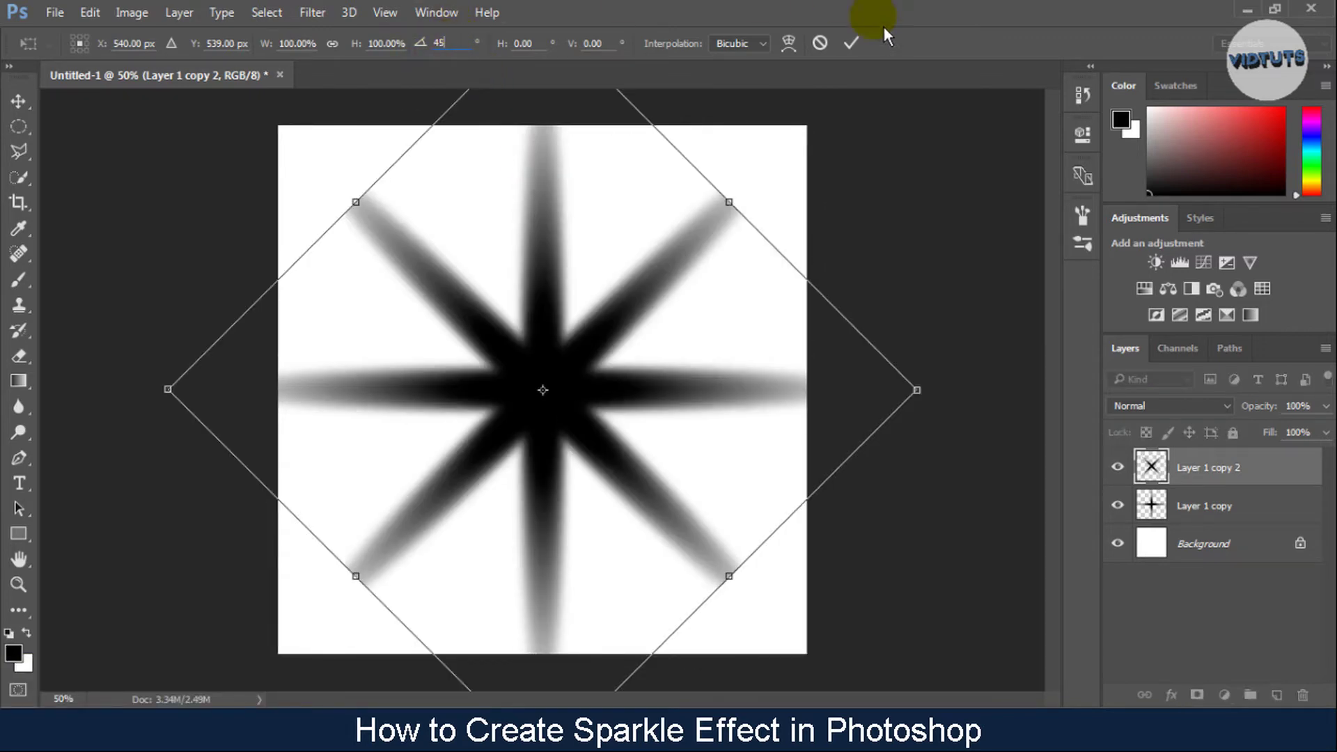
pyautogui.click(867, 47)
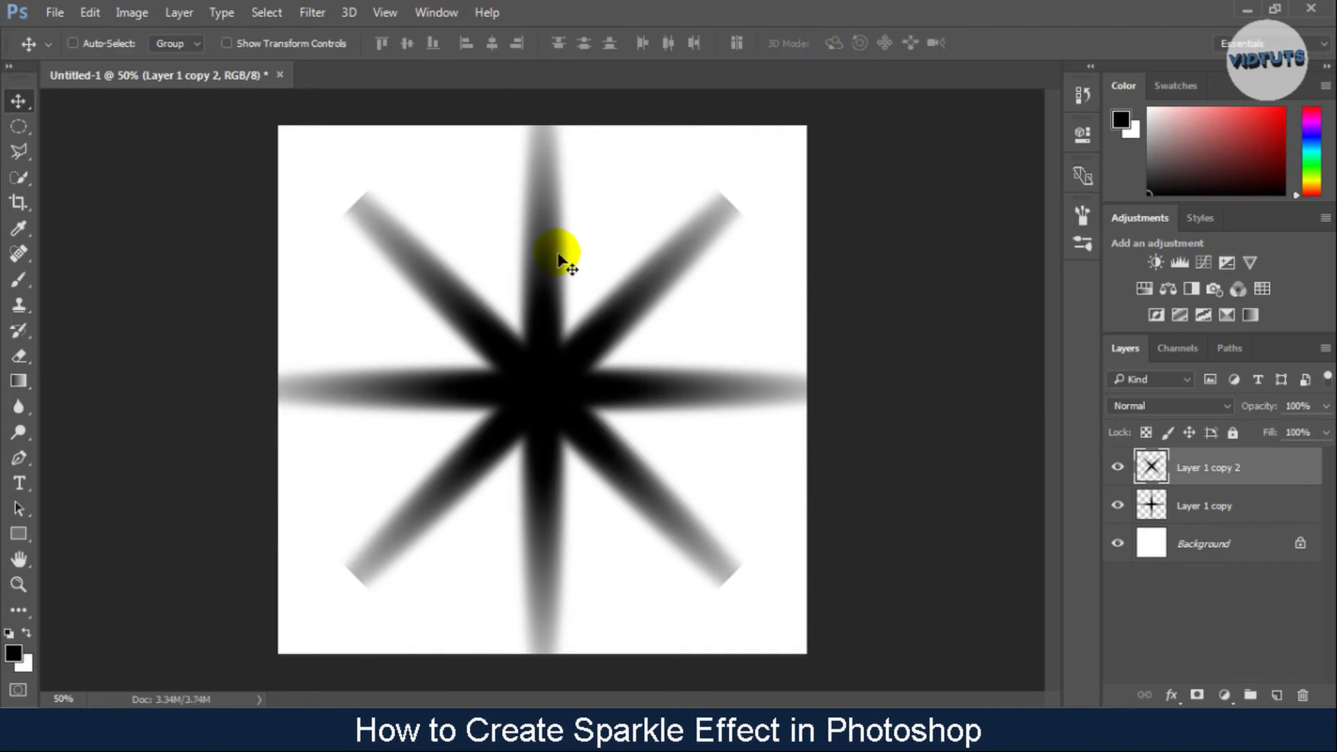
# Scale the diagonal cross to about 61% and centre it on the star.
pyautogui.click(107, 26)
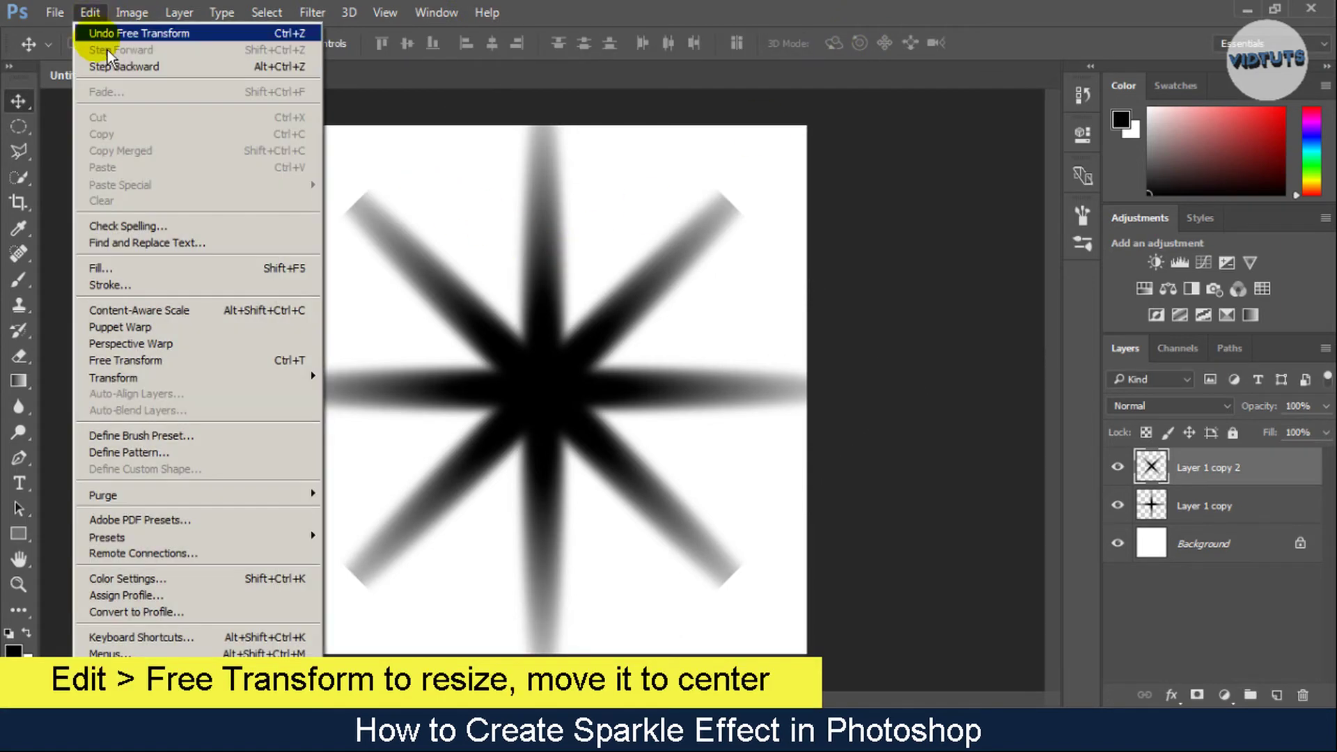
pyautogui.click(143, 363)
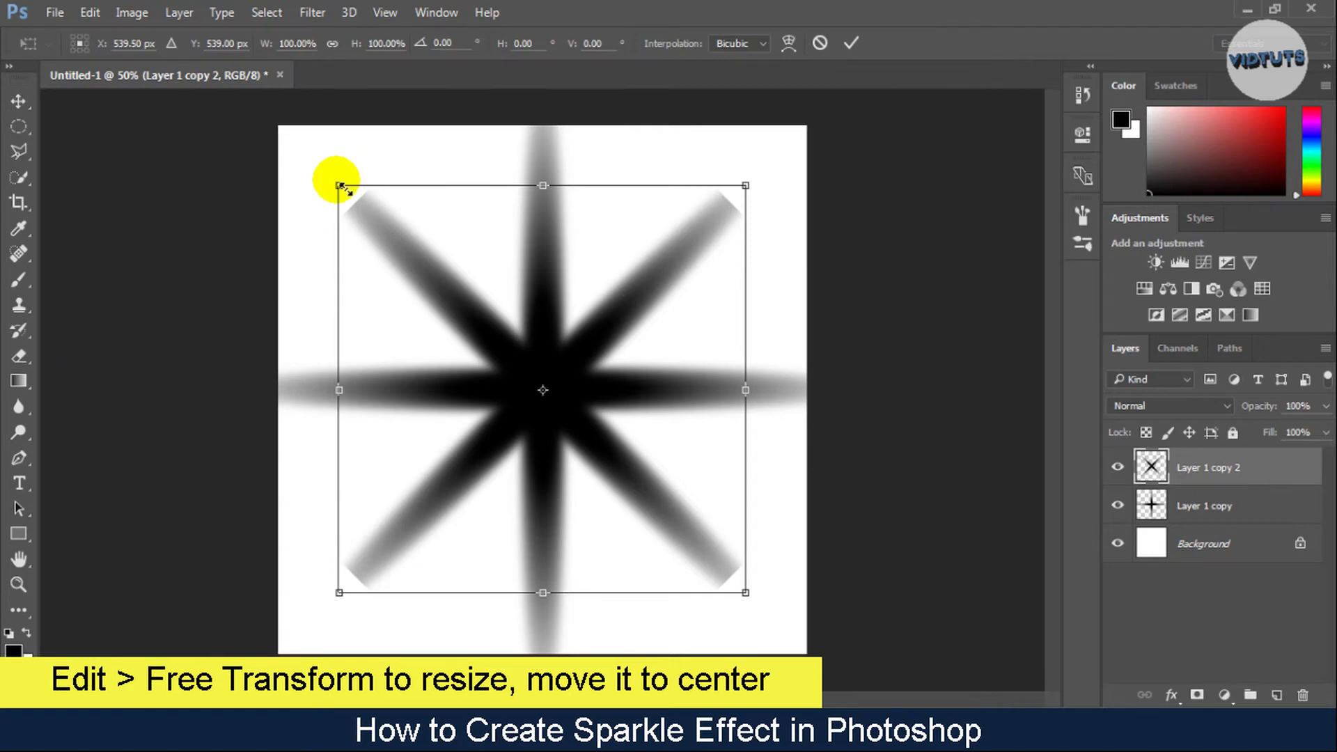
pyautogui.moveTo(342, 187); pyautogui.dragTo(476, 376)
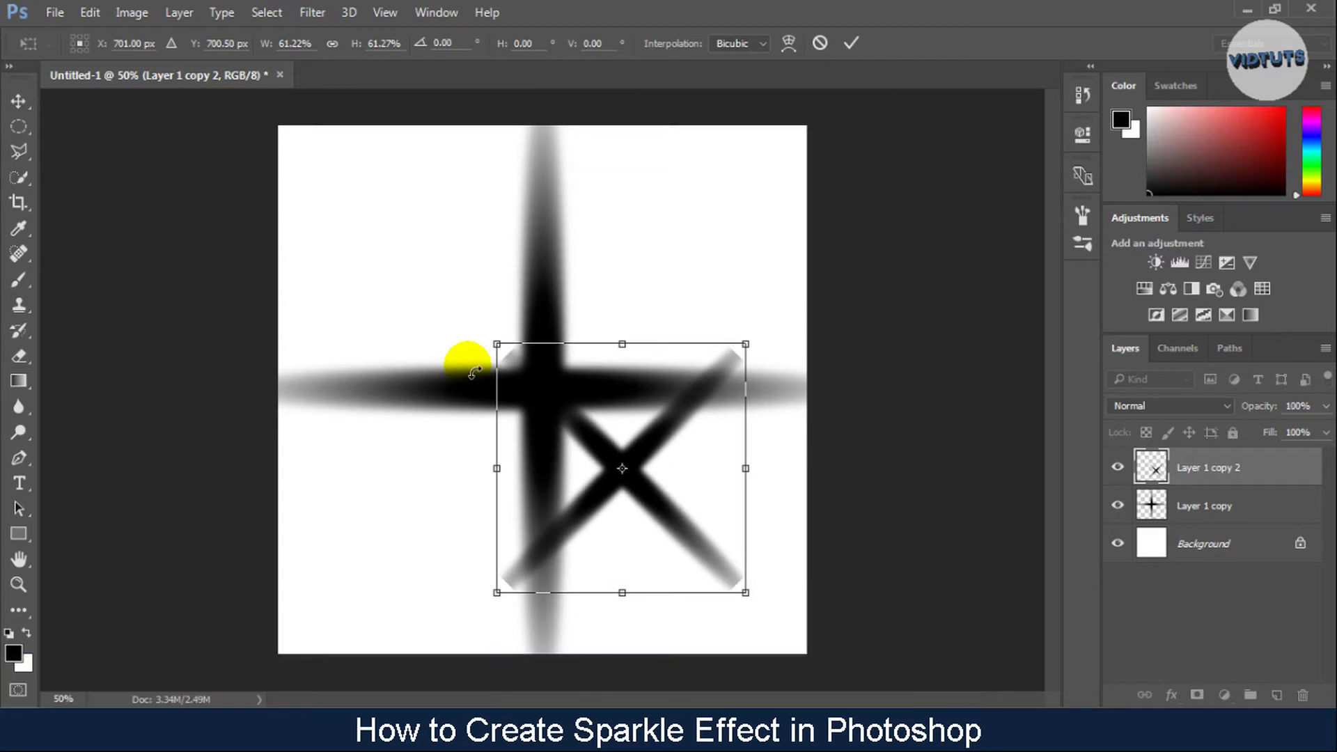
pyautogui.moveTo(576, 414); pyautogui.dragTo(498, 340)
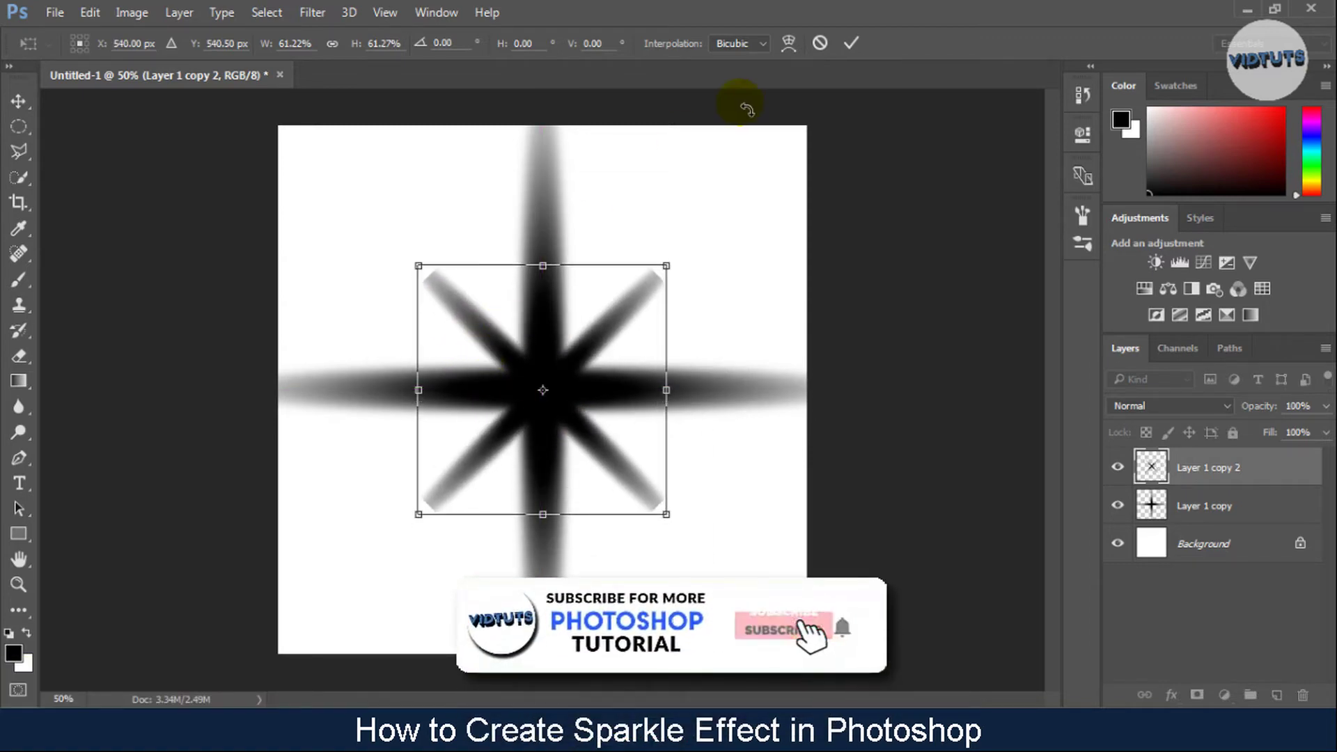
pyautogui.click(865, 52)
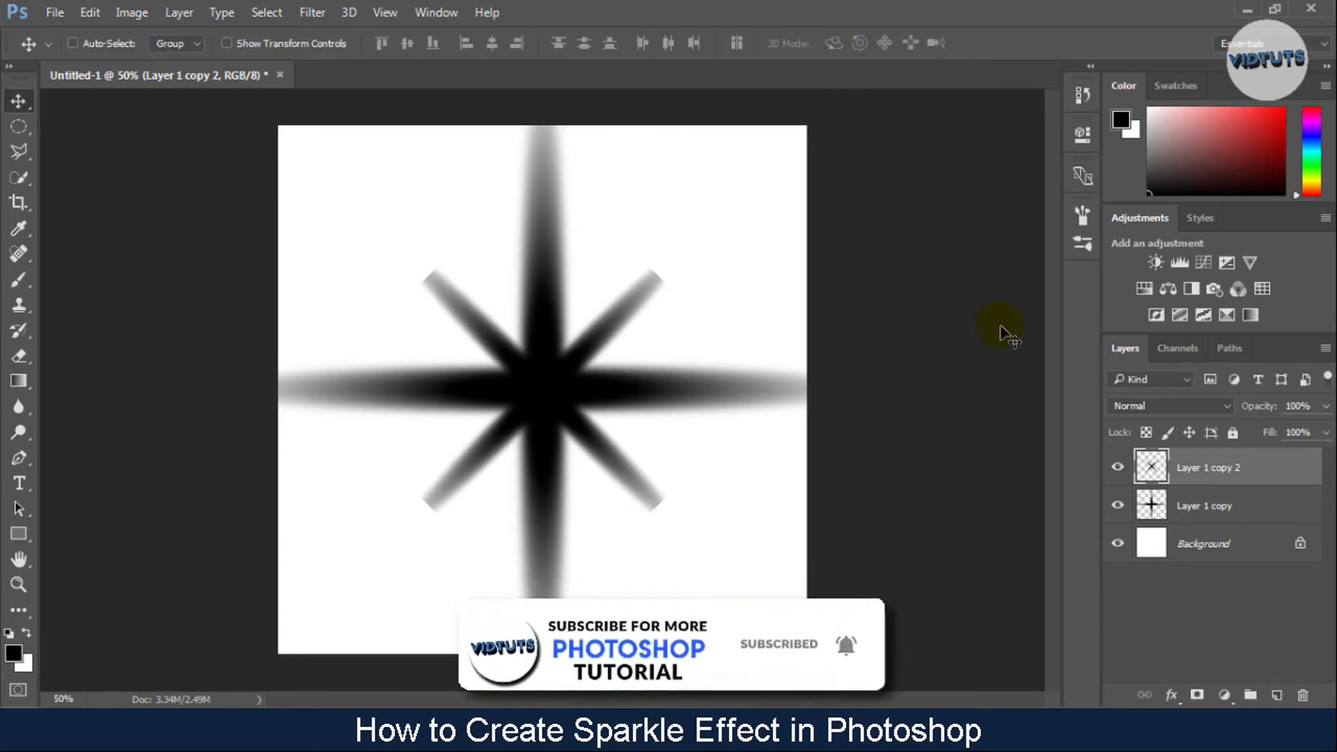
# On a new top layer, paint one 432 px Soft Round, 0%-hardness dab at the star's centre.
pyautogui.click(1278, 695)
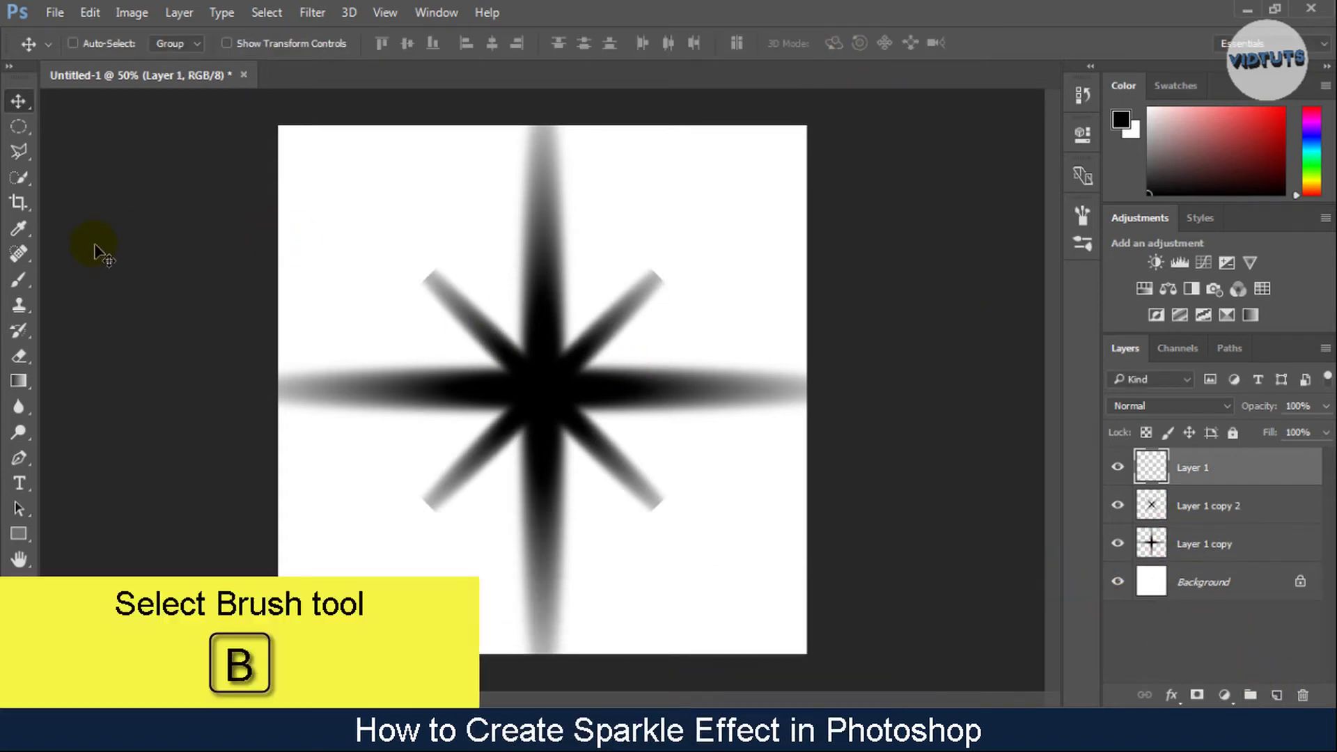
pyautogui.press('b')
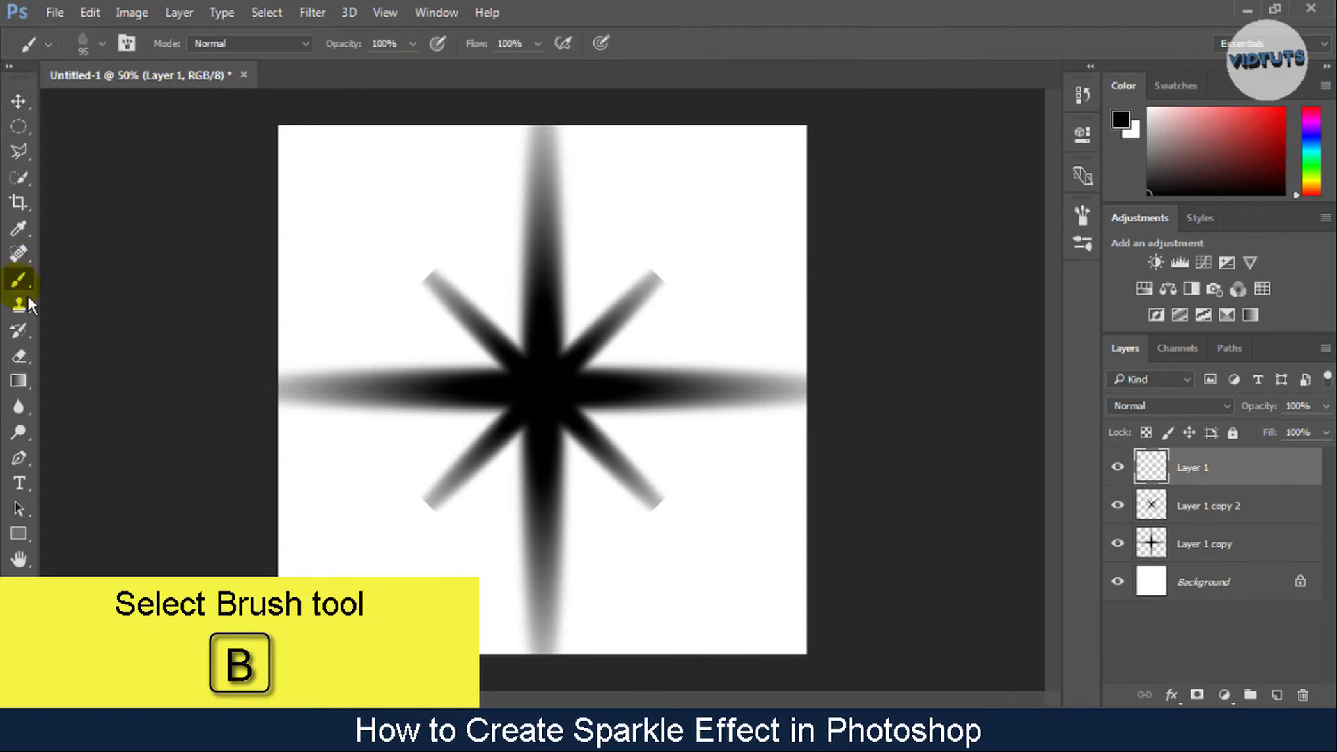
pyautogui.click(104, 46)
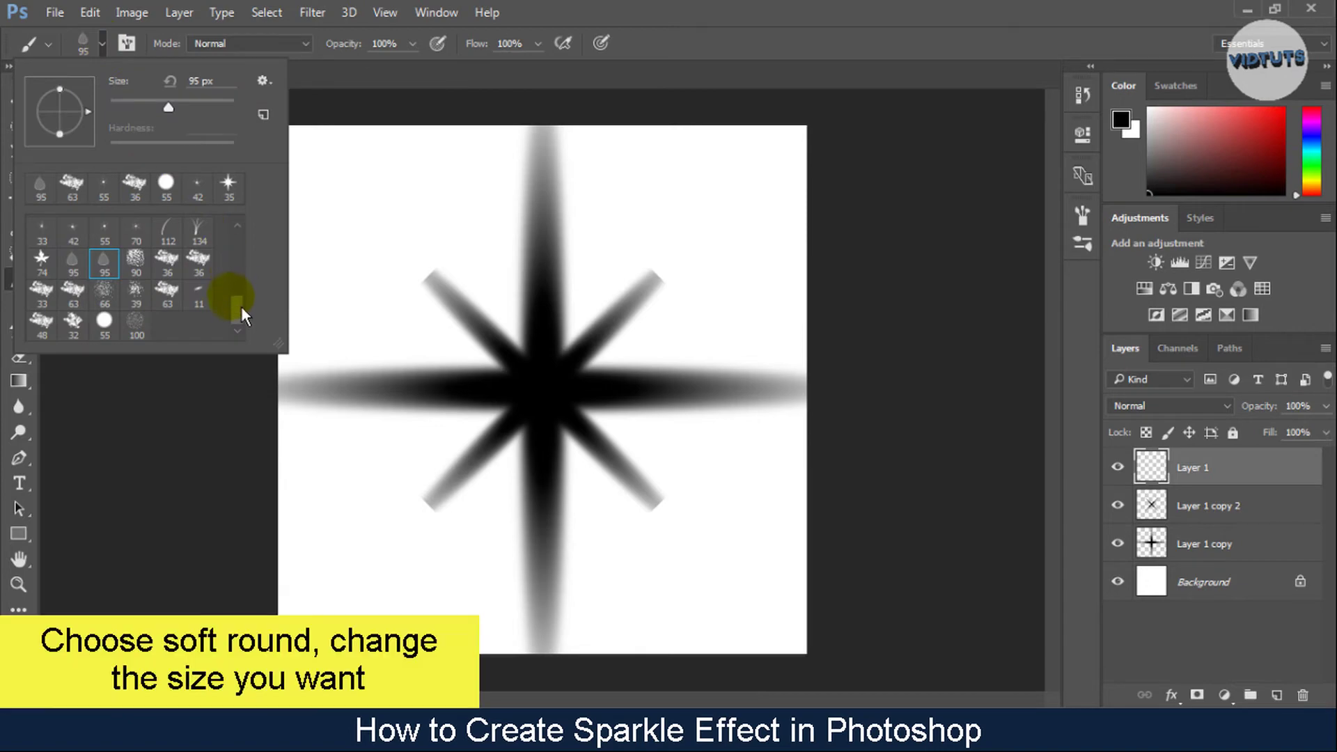
pyautogui.moveTo(239, 308); pyautogui.dragTo(245, 247)
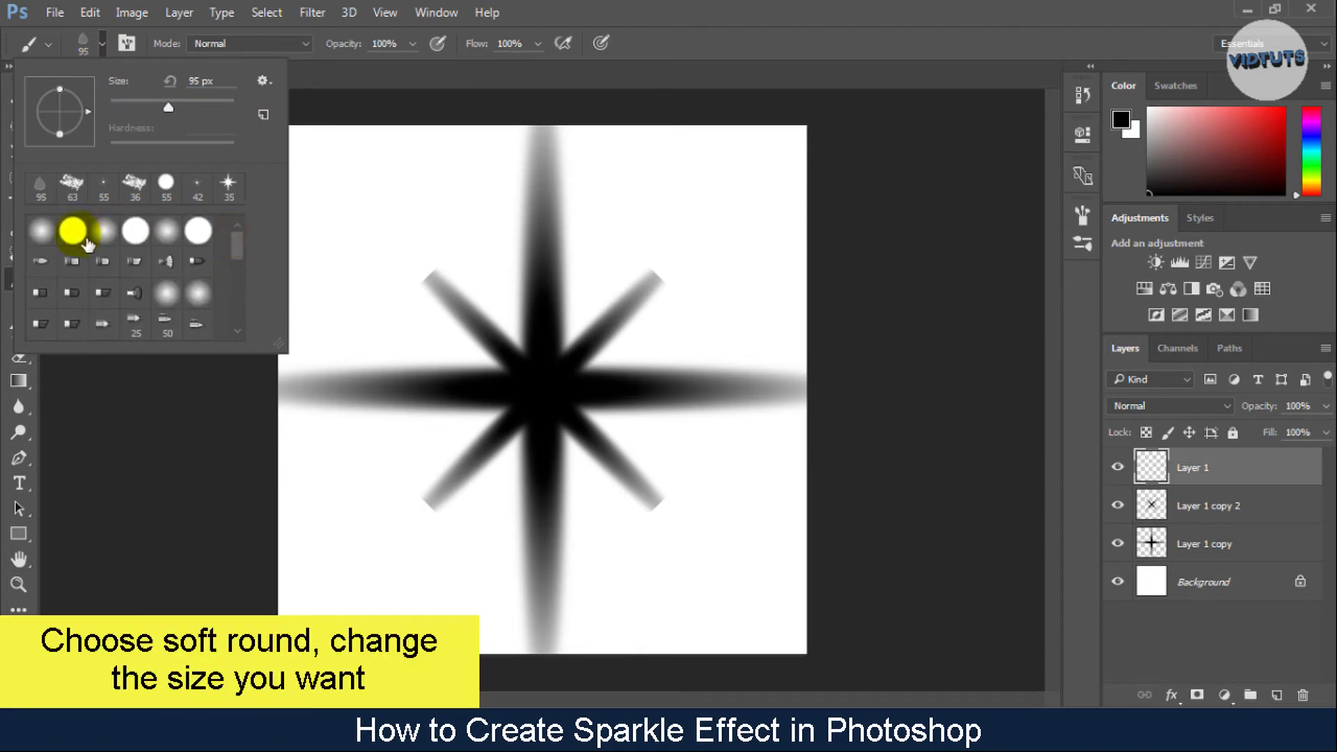
pyautogui.click(41, 231)
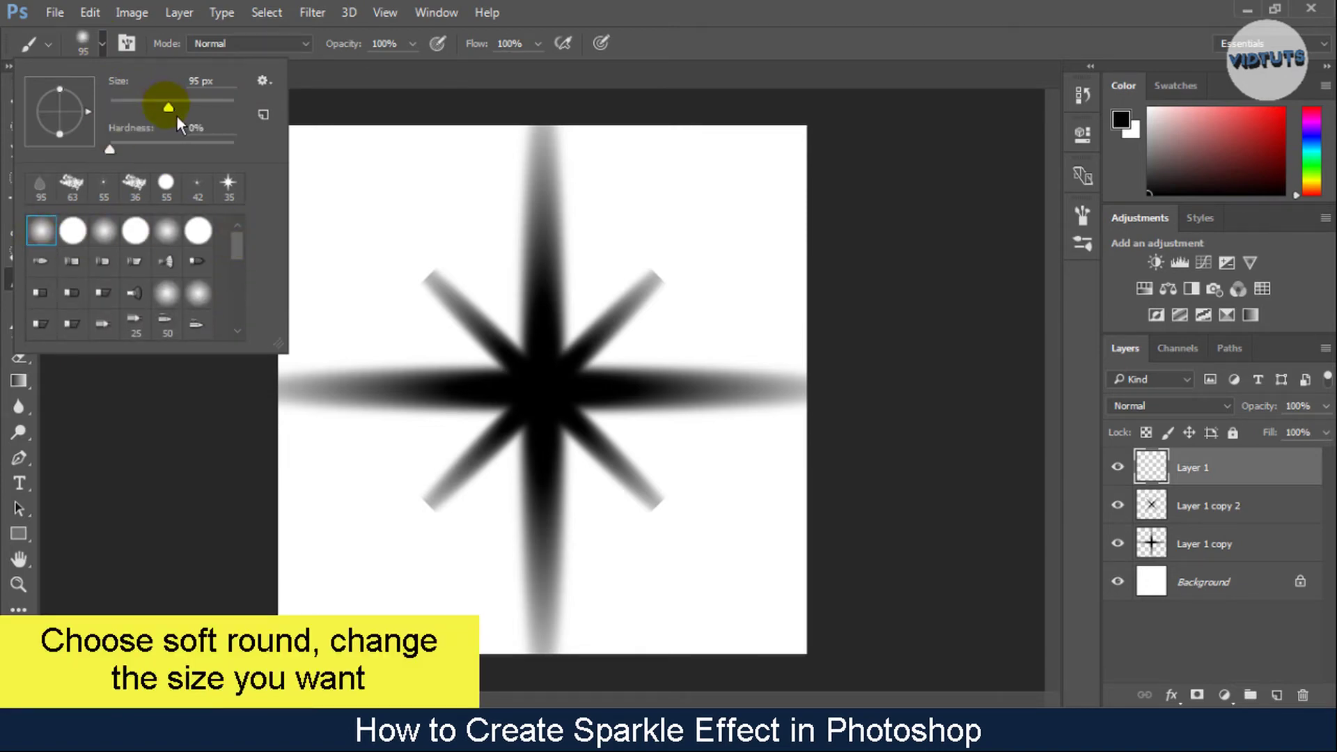
pyautogui.moveTo(179, 115); pyautogui.dragTo(190, 117)
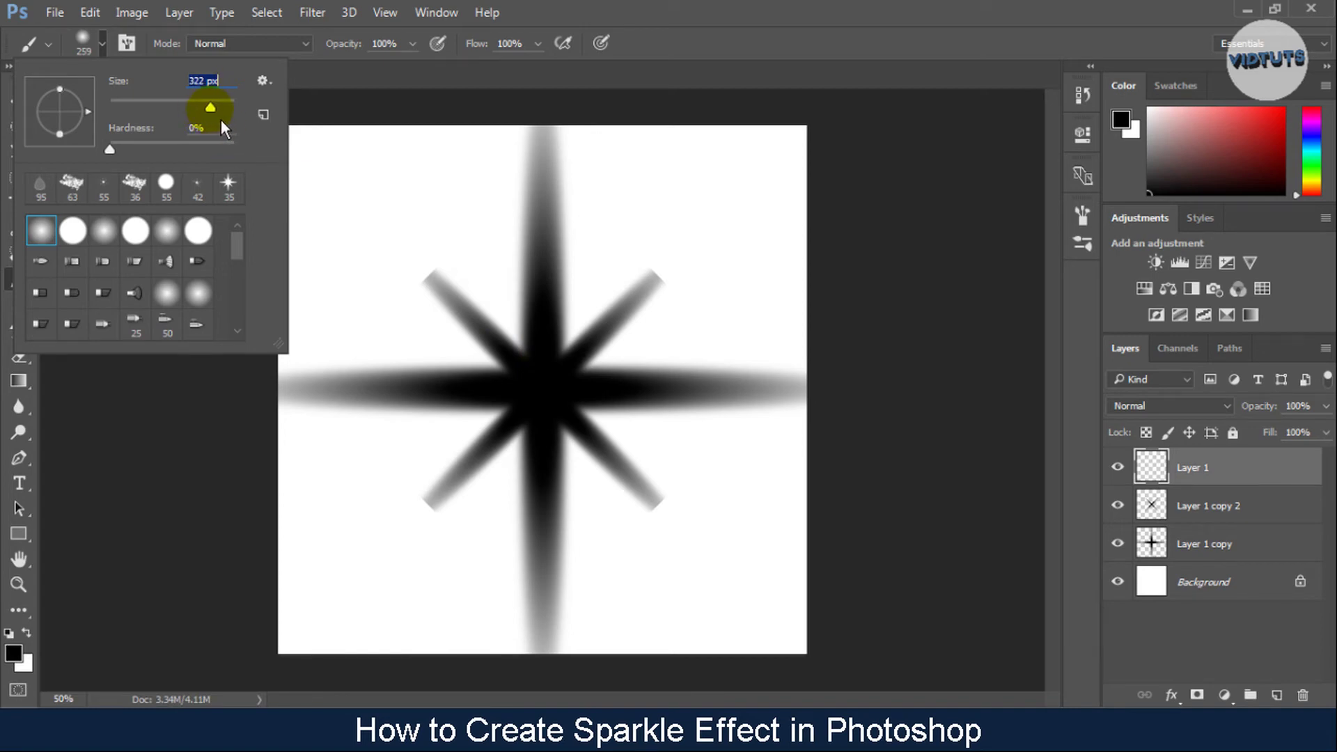
pyautogui.moveTo(220, 120); pyautogui.dragTo(227, 120)
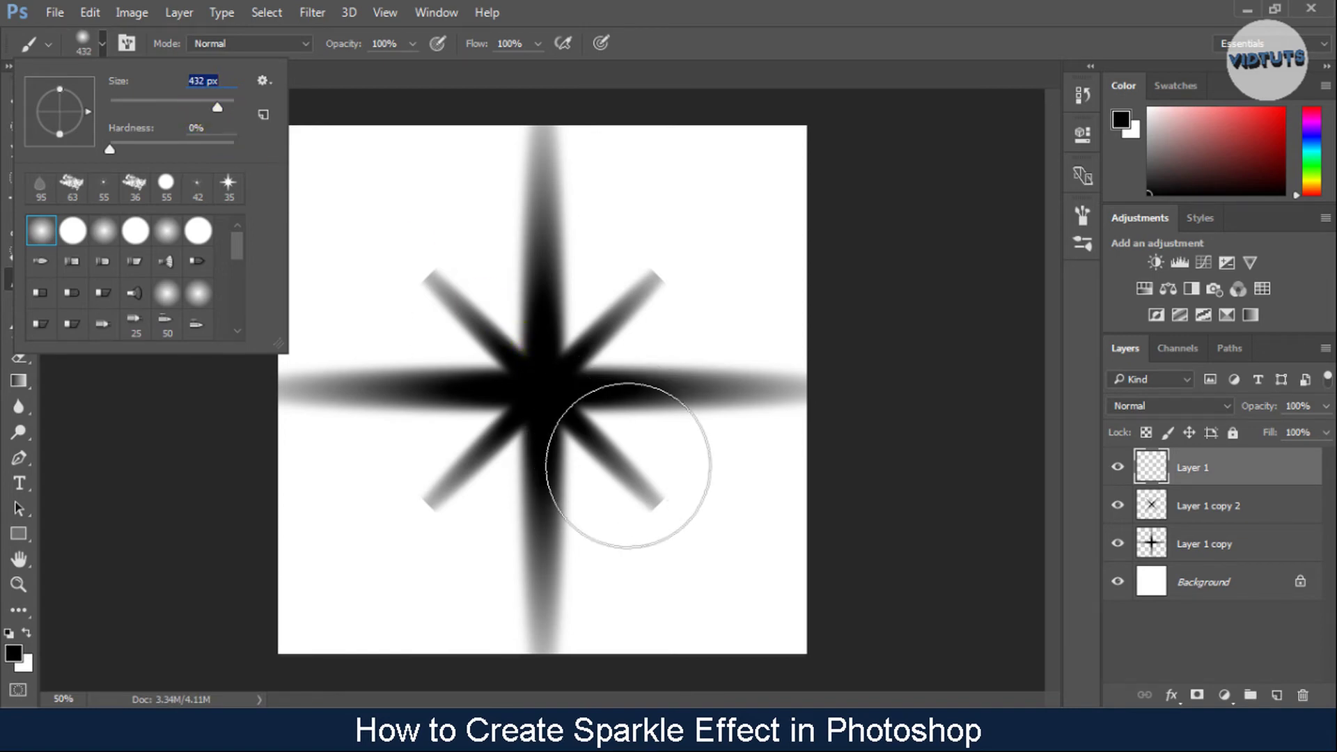
pyautogui.click(628, 466)
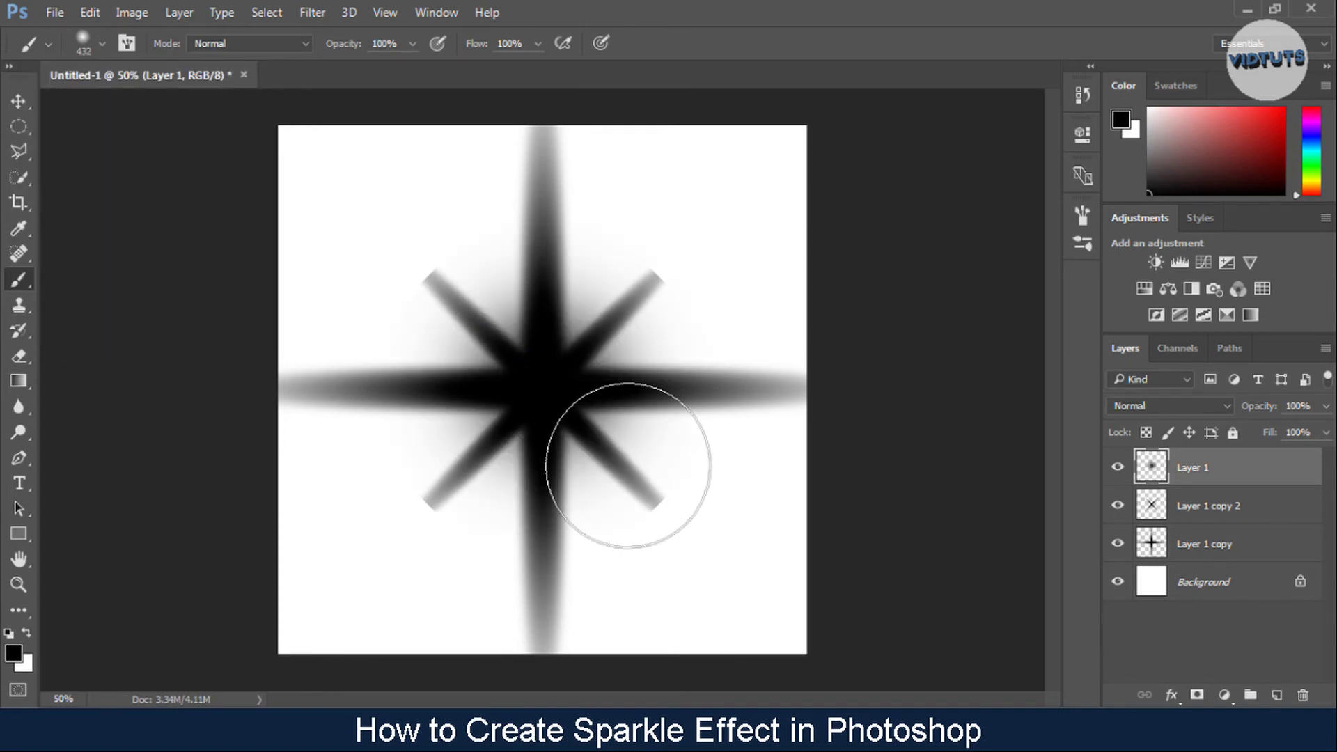
# Define the star as a brush preset named 'tool1'.
pyautogui.click(98, 14)
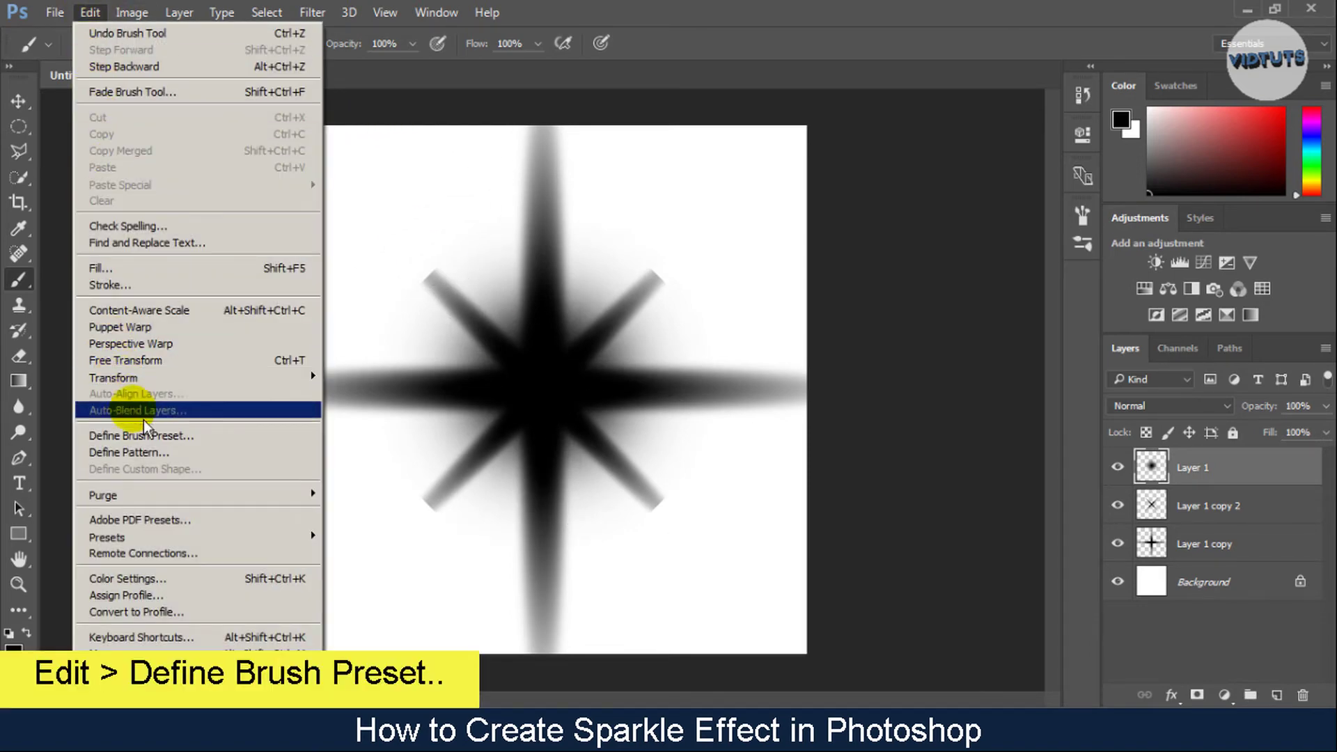
pyautogui.click(154, 439)
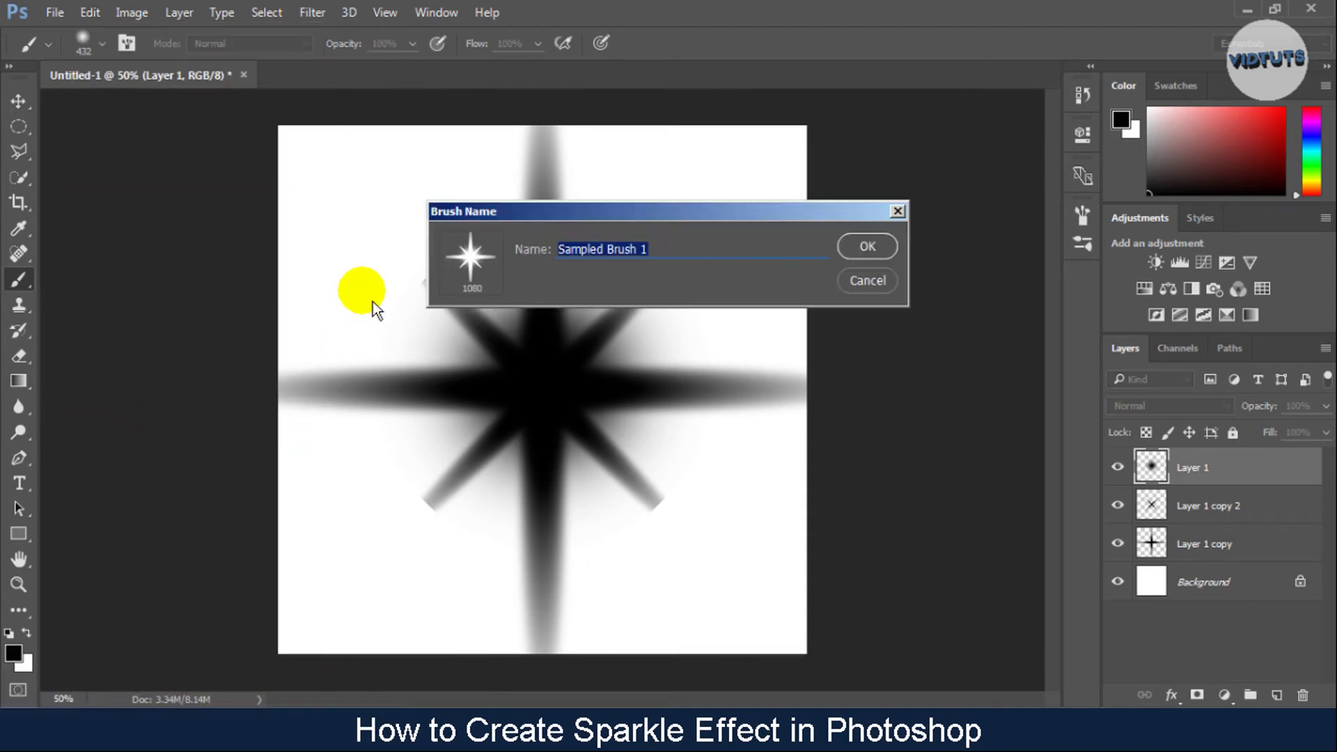
pyautogui.moveTo(658, 255); pyautogui.dragTo(564, 260)
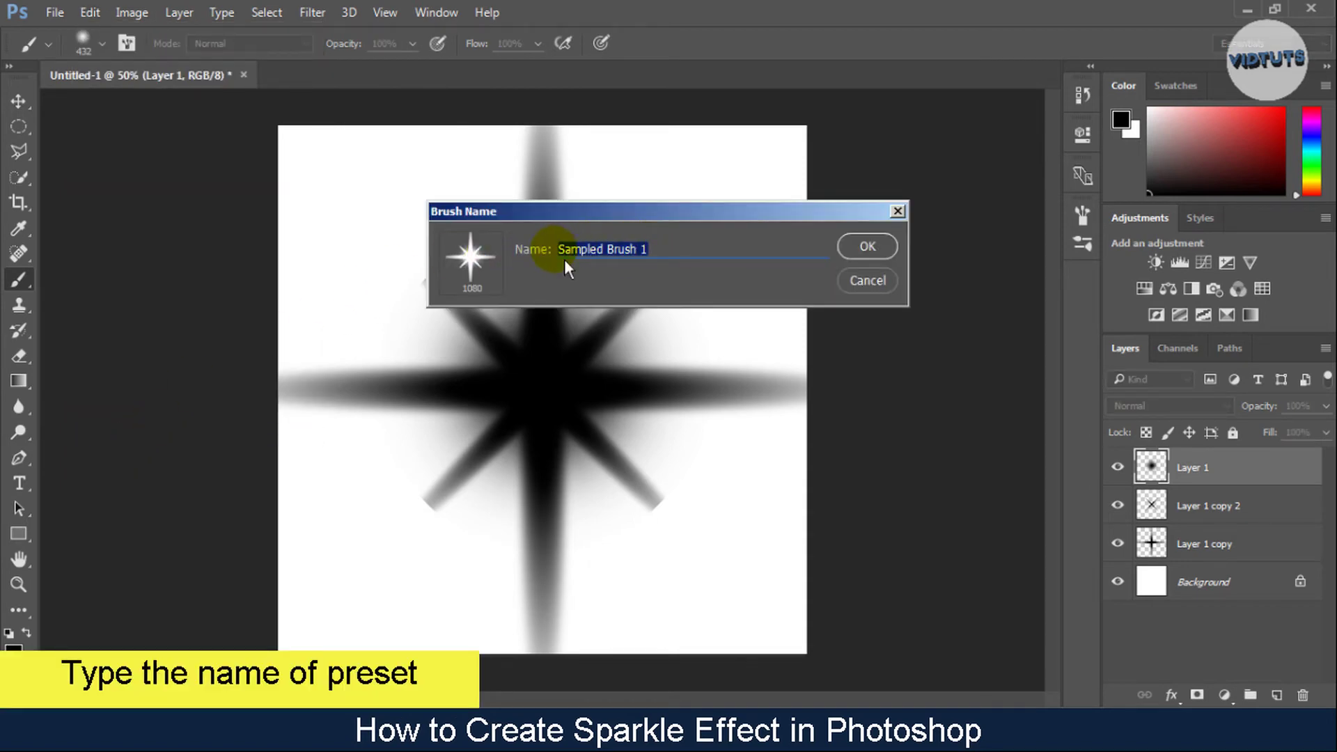
pyautogui.write('to')
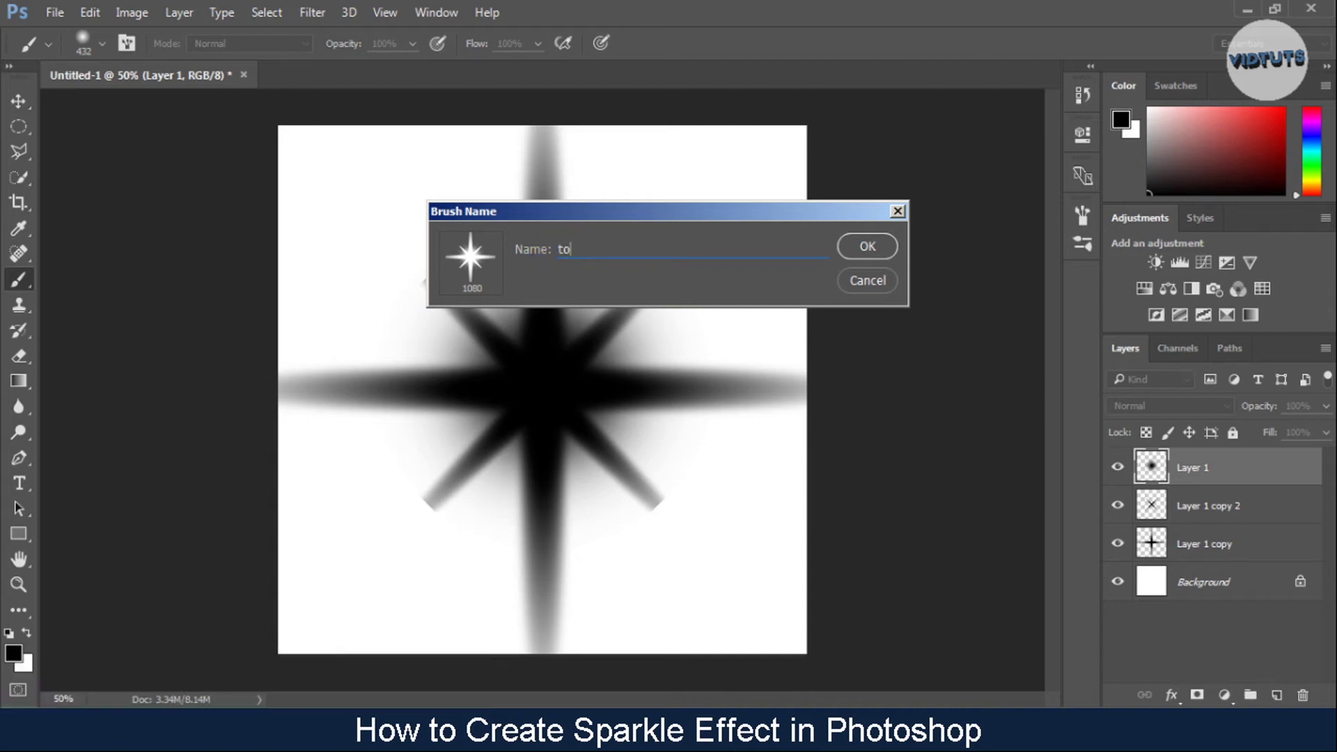
pyautogui.write('ol1')
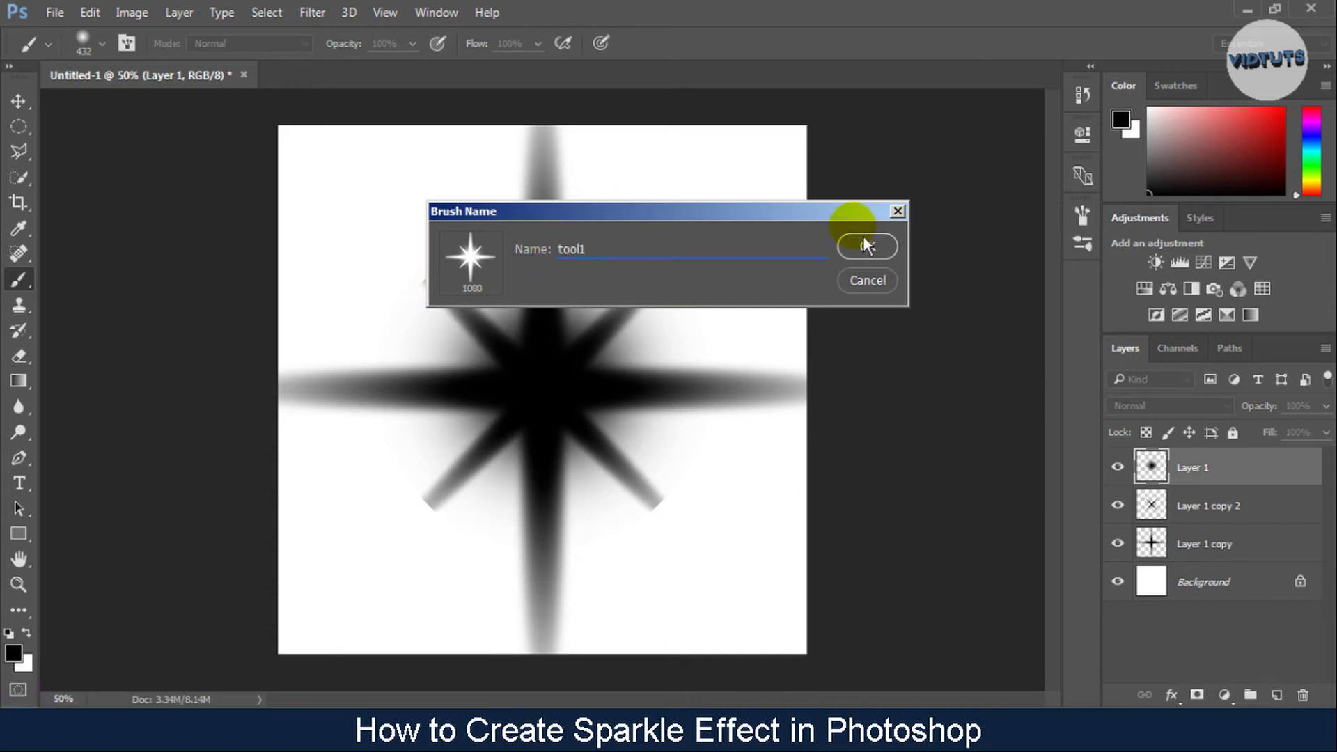
pyautogui.click(876, 259)
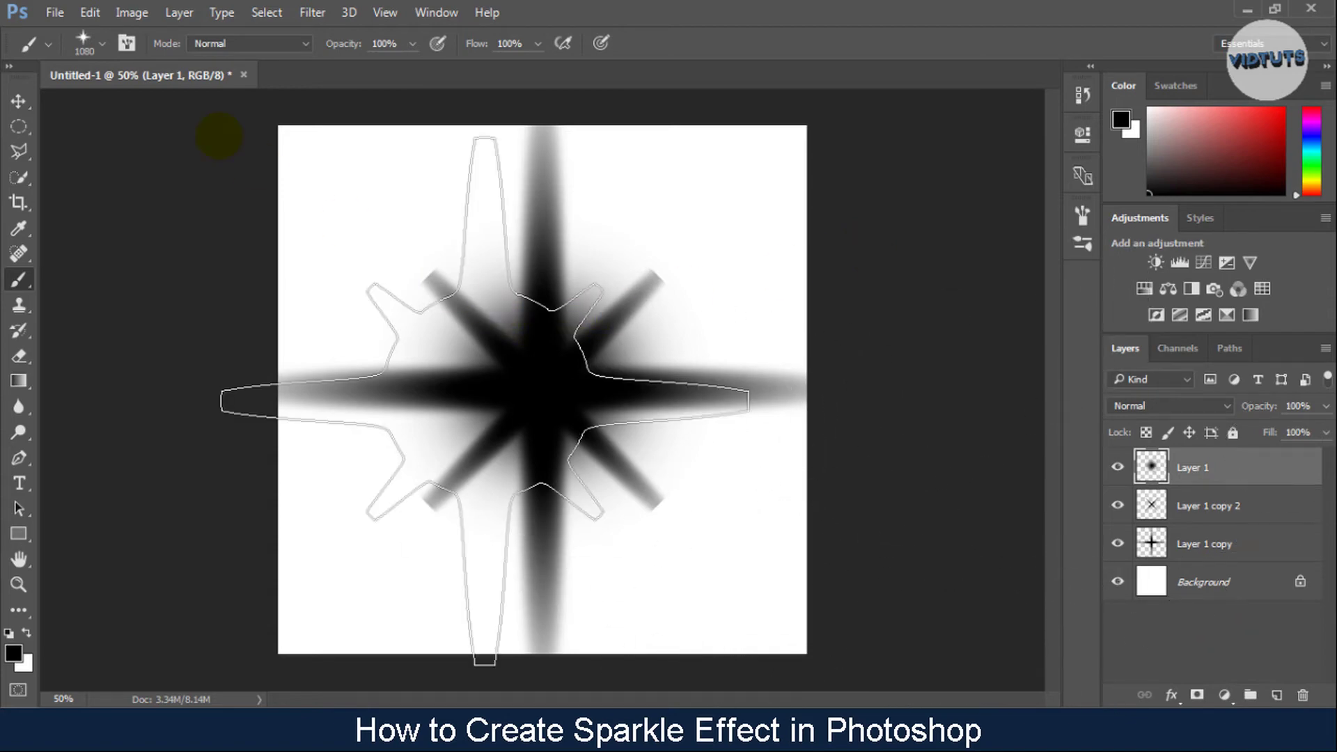
# Open weddings-3225110_960_720.jpg and shrink the star brush to 200 px.
pyautogui.click(73, 19)
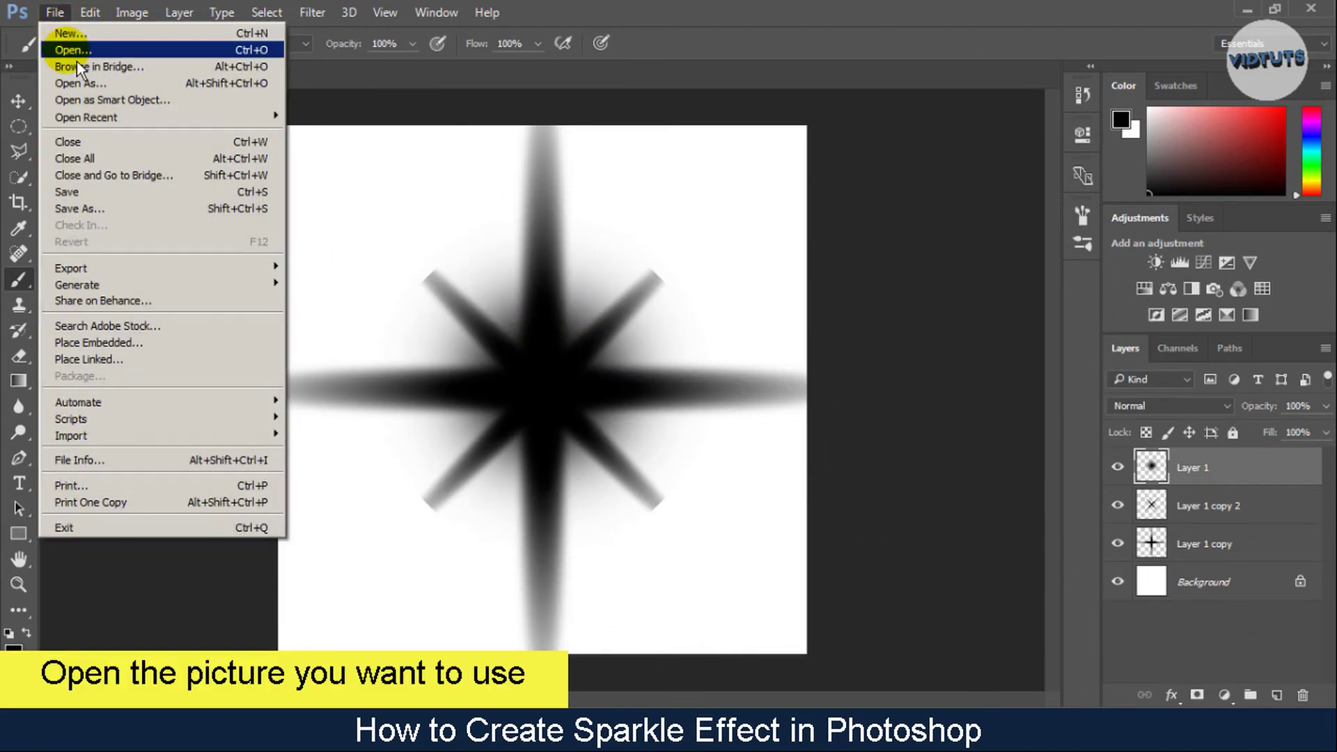
pyautogui.click(78, 49)
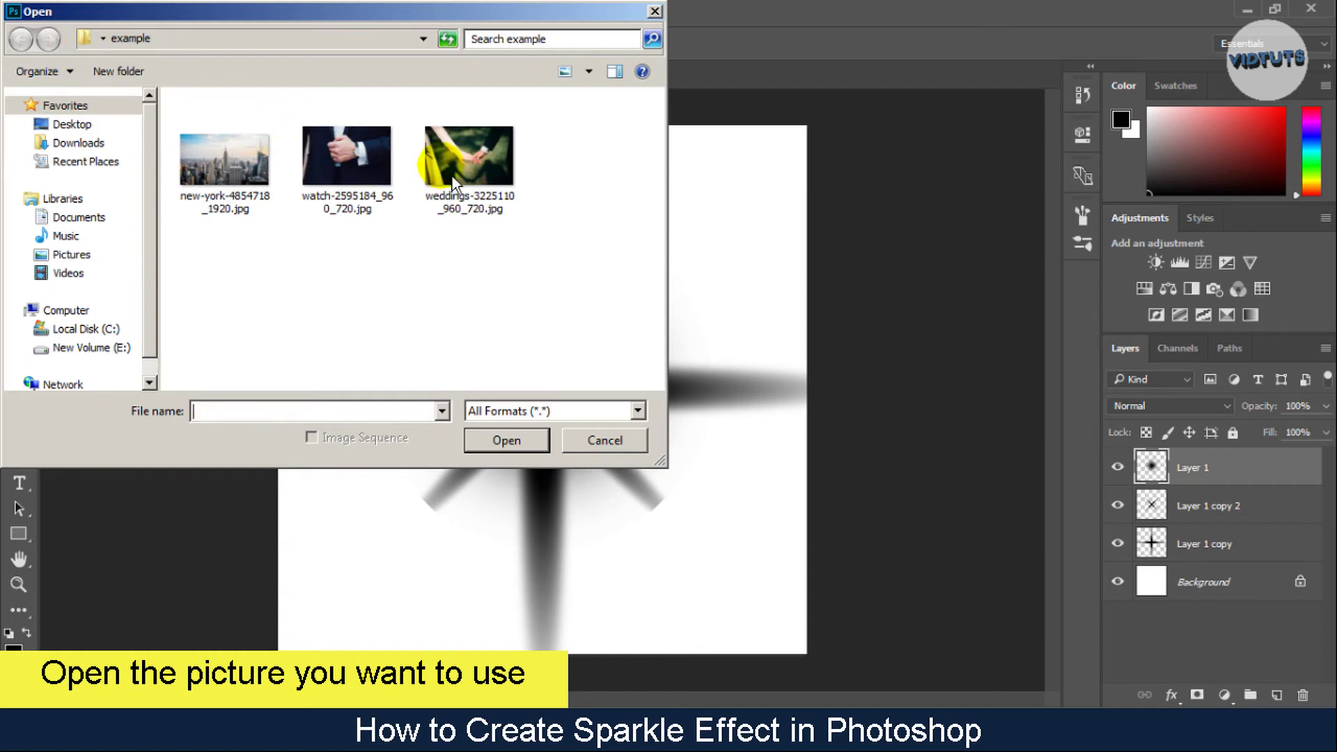
pyautogui.doubleClick(443, 161)
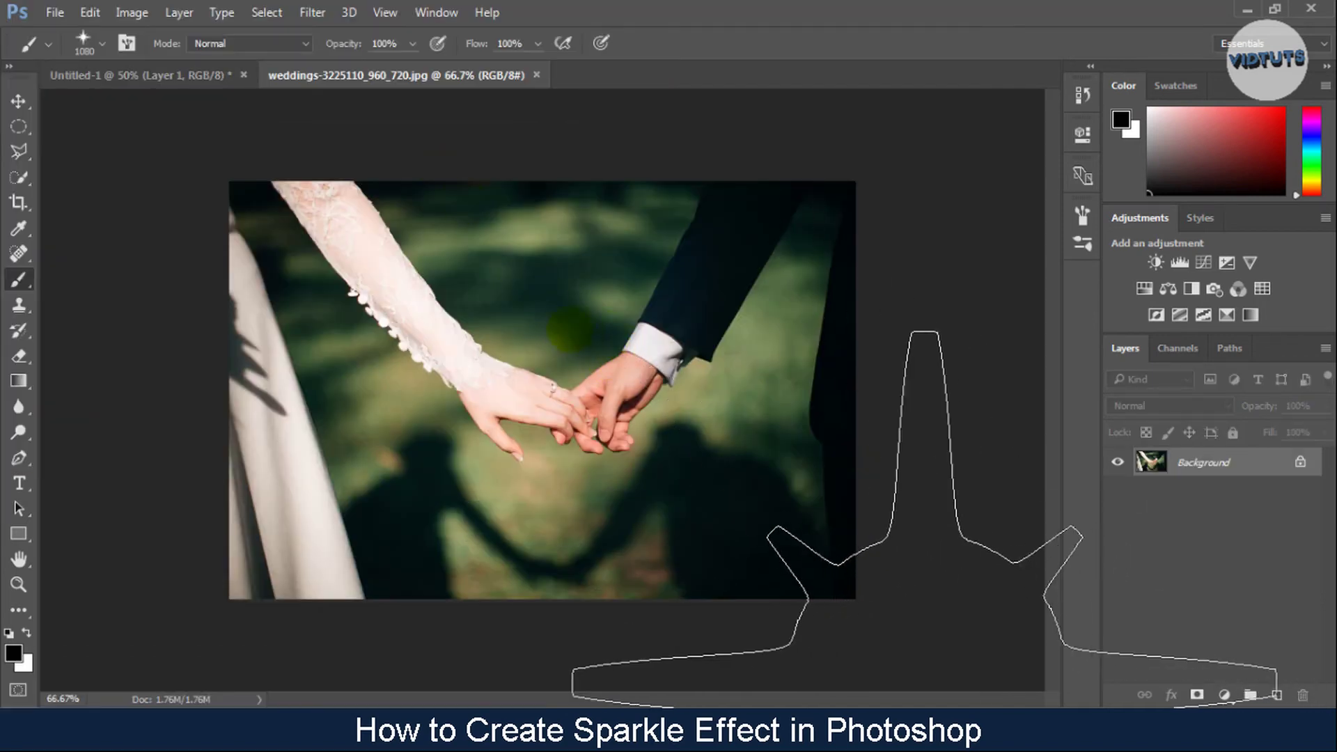
pyautogui.press('[')
pyautogui.press('[')
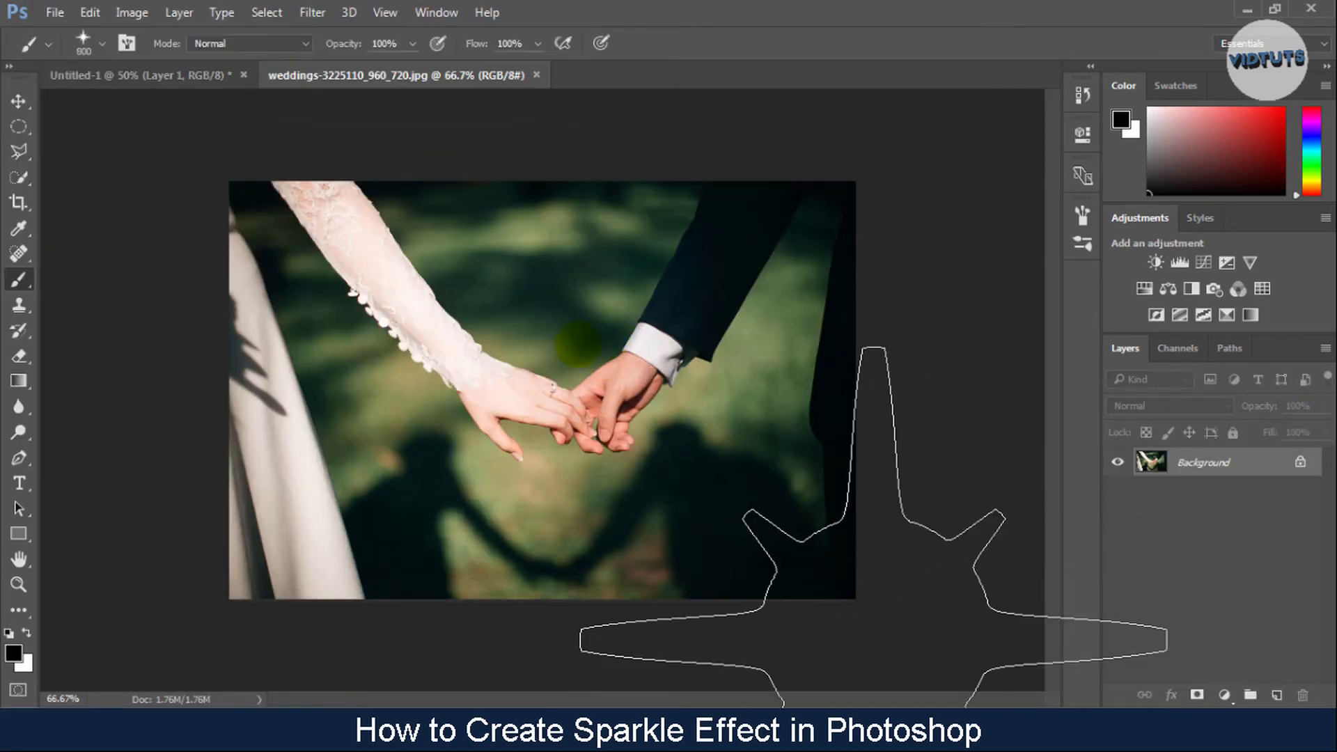
pyautogui.press('[')
pyautogui.press('[')
pyautogui.press('[')
pyautogui.press('[')
pyautogui.press('[')
pyautogui.press('[')
pyautogui.press('[')
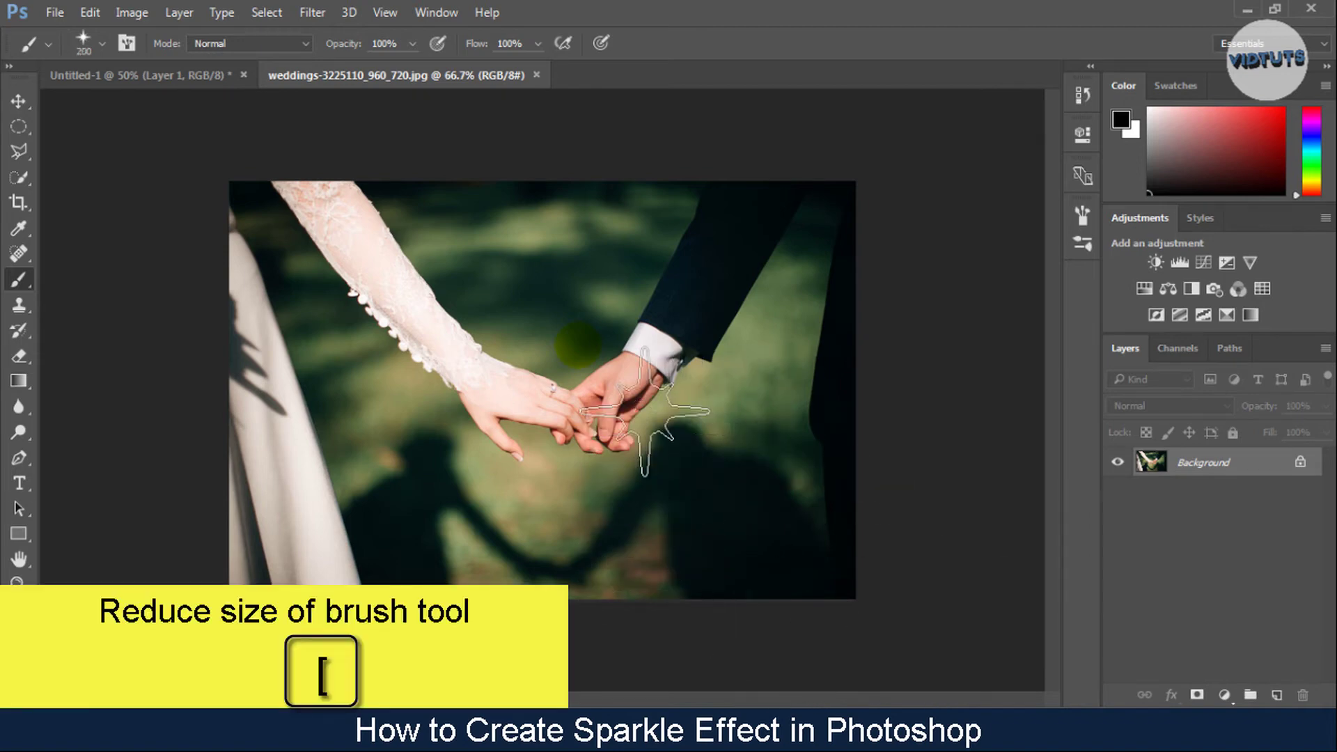
# Add a new Layer 1, make white the foreground colour, and shrink the star brush to sparkle size.
pyautogui.click(1278, 695)
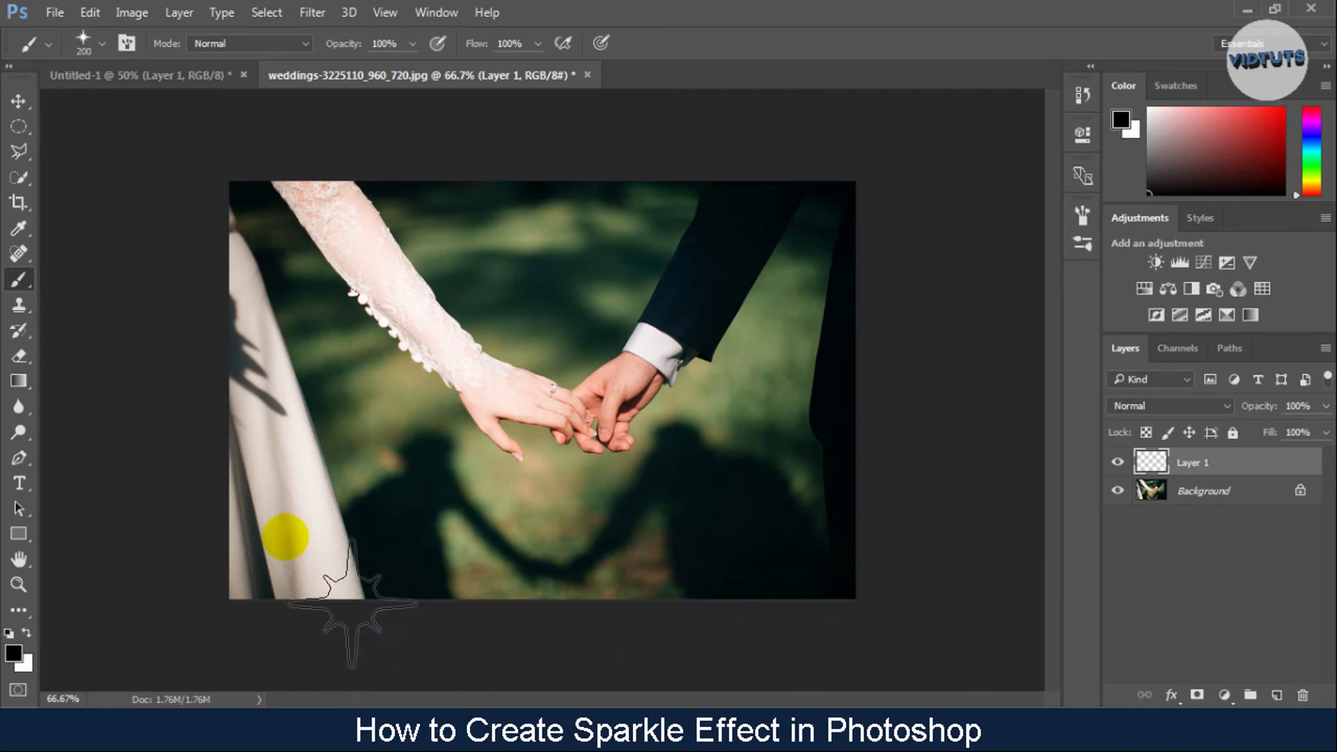
pyautogui.click(27, 633)
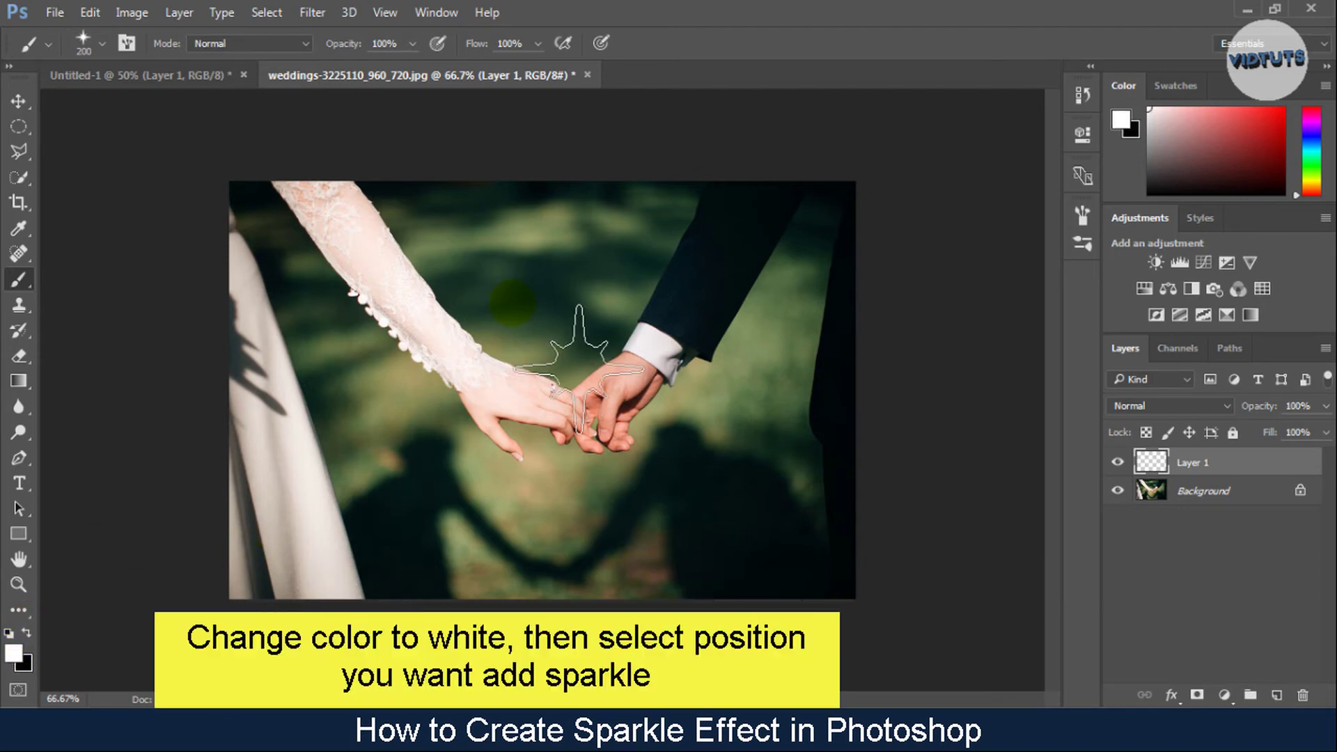
pyautogui.press('[')
pyautogui.press('[')
pyautogui.press('[')
pyautogui.press('[')
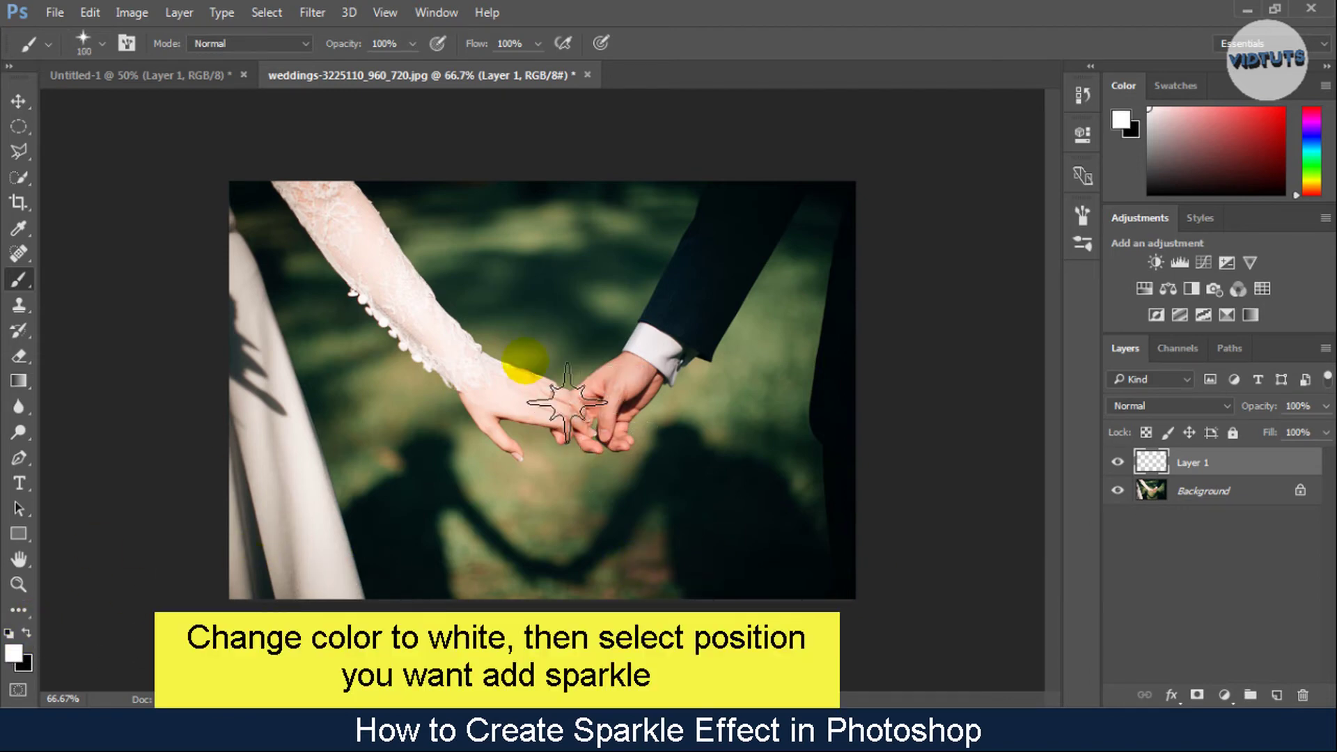
pyautogui.press('[')
pyautogui.press('[')
pyautogui.press('[')
pyautogui.press('[')
pyautogui.press('[')
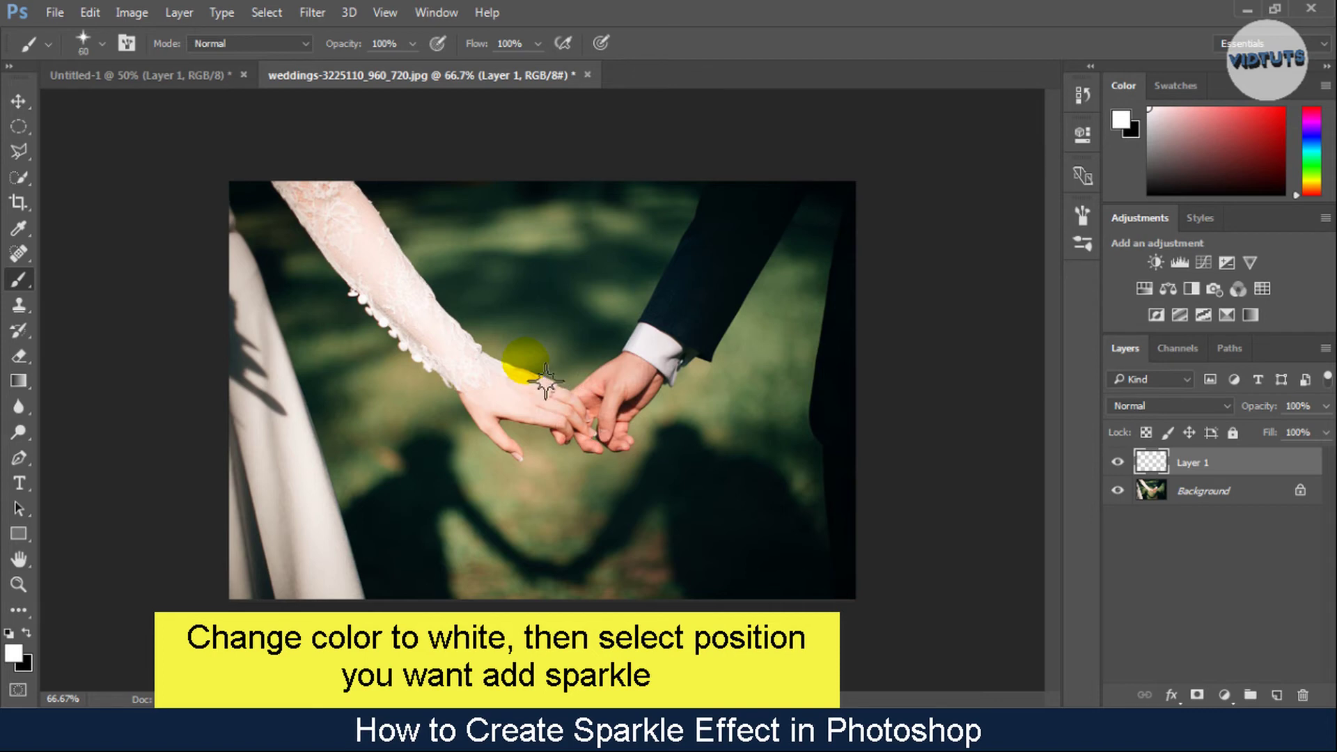
pyautogui.press('[')
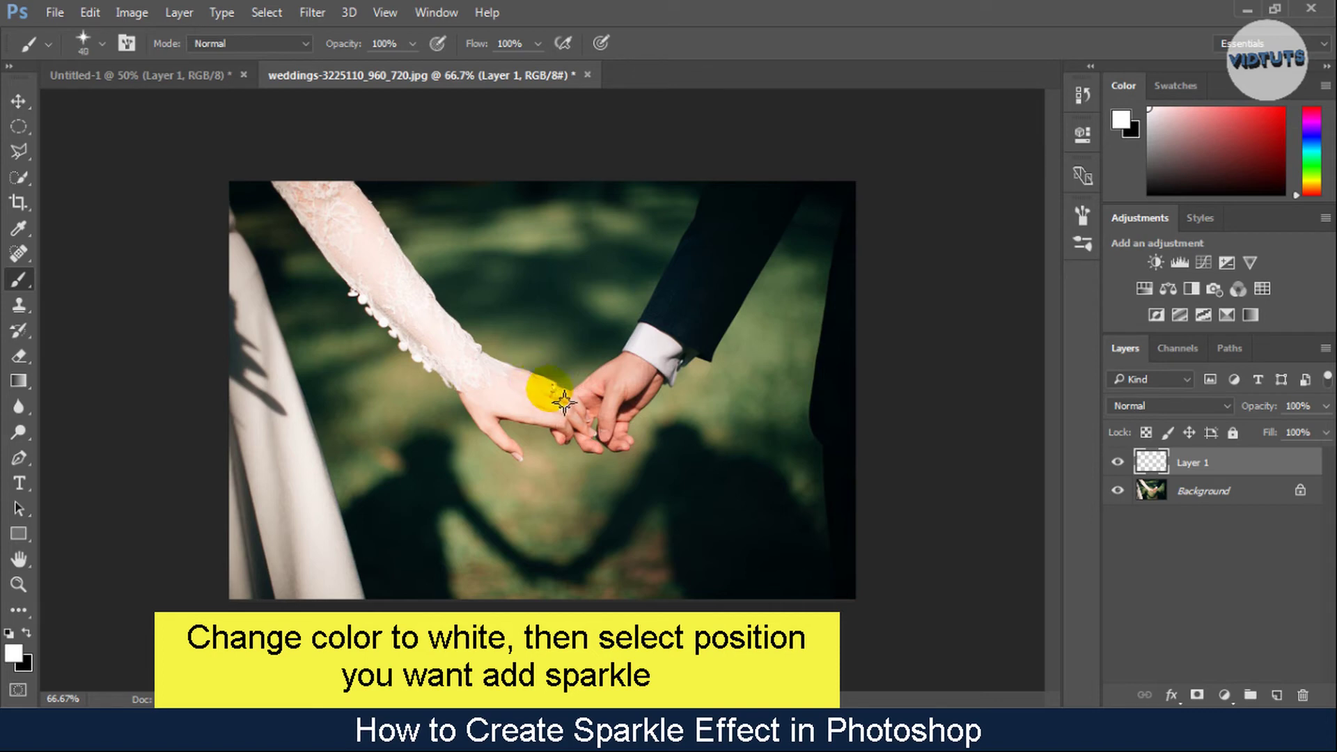
# Stamp three white sparkles on the bride's and groom's fingers.
pyautogui.click(552, 386)
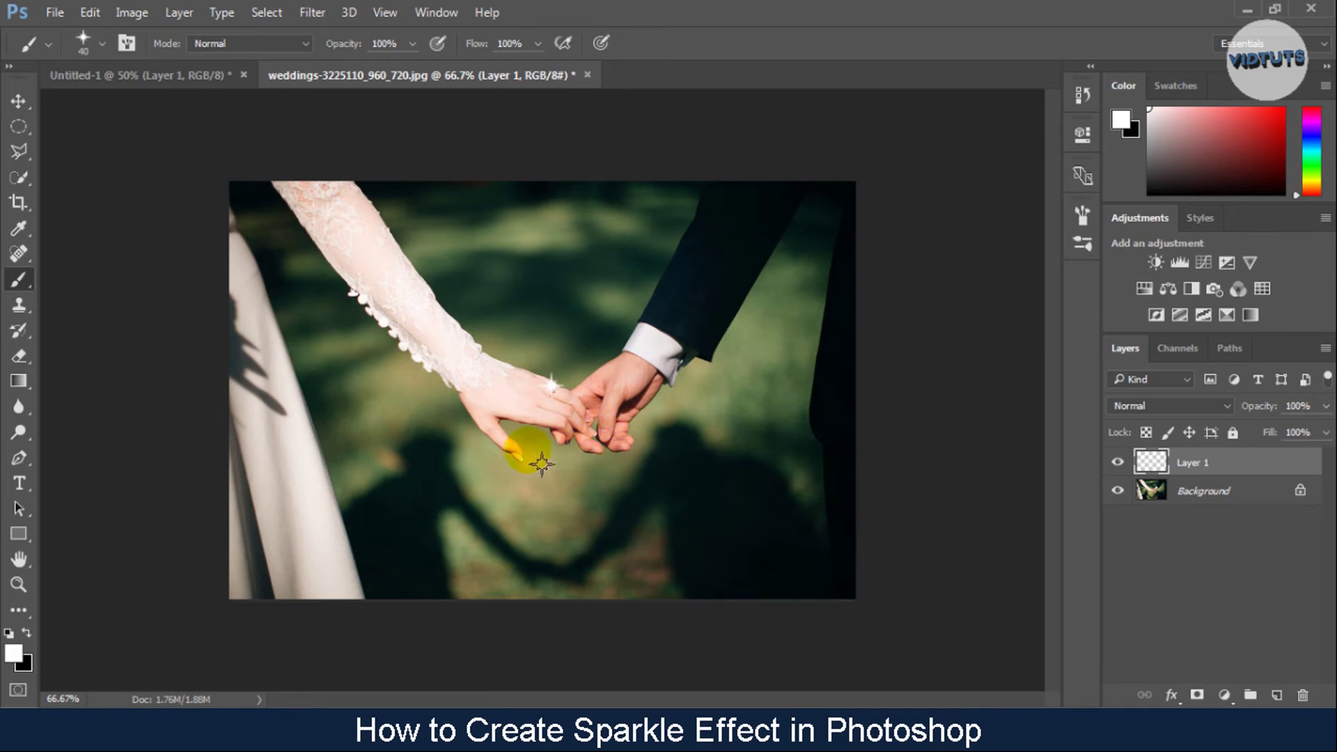
pyautogui.click(518, 456)
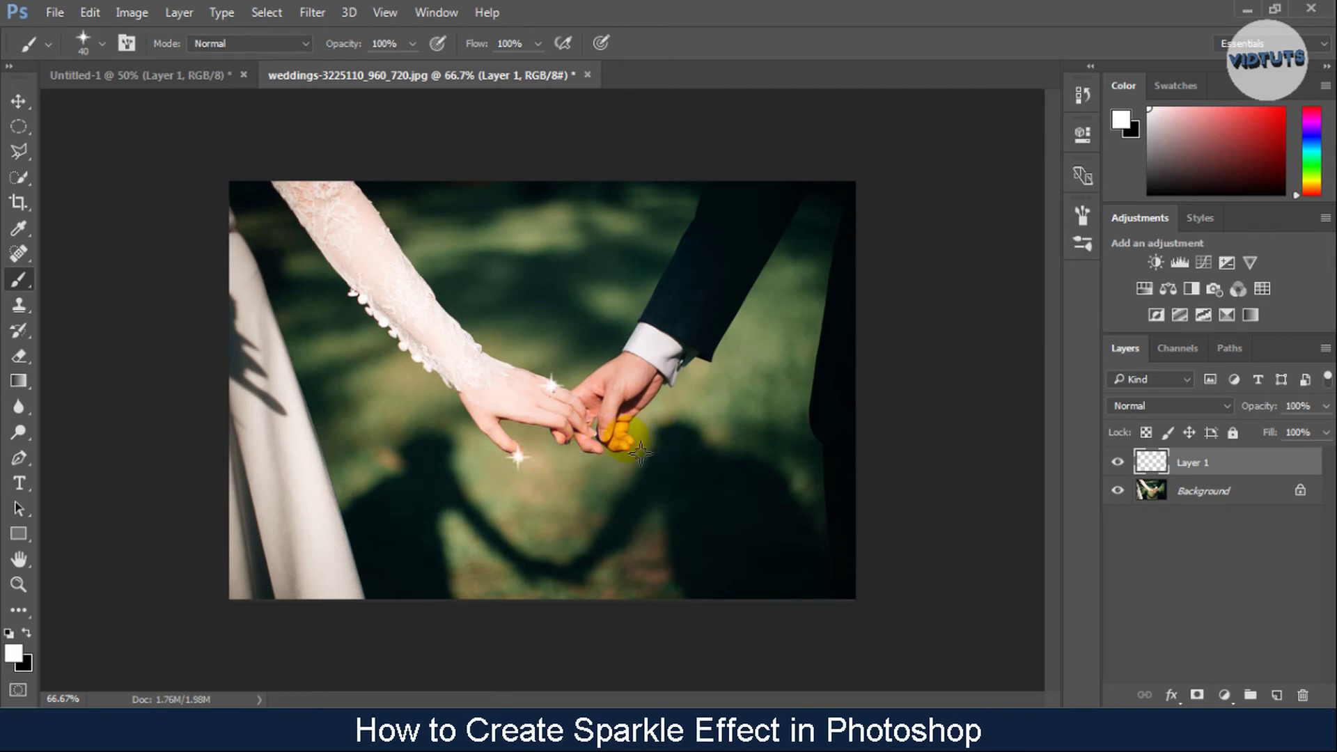
pyautogui.click(606, 436)
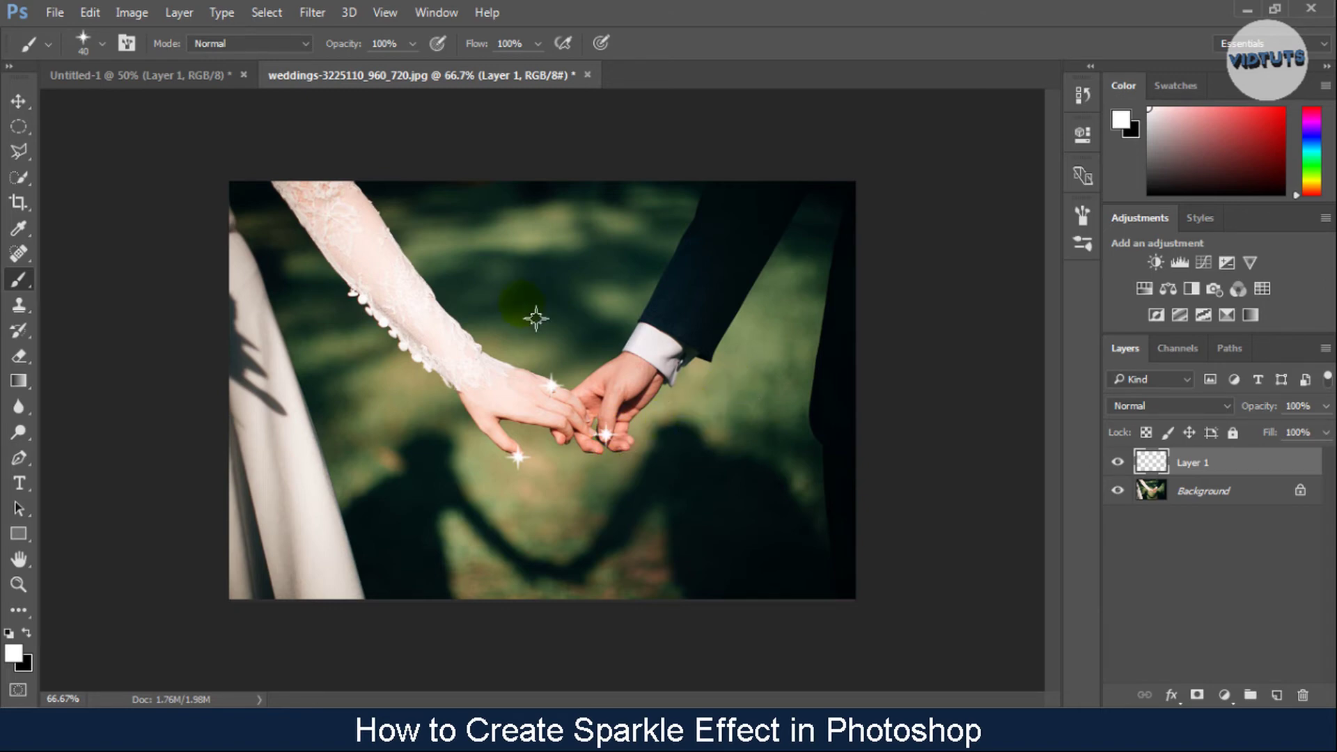
pyautogui.click(1173, 695)
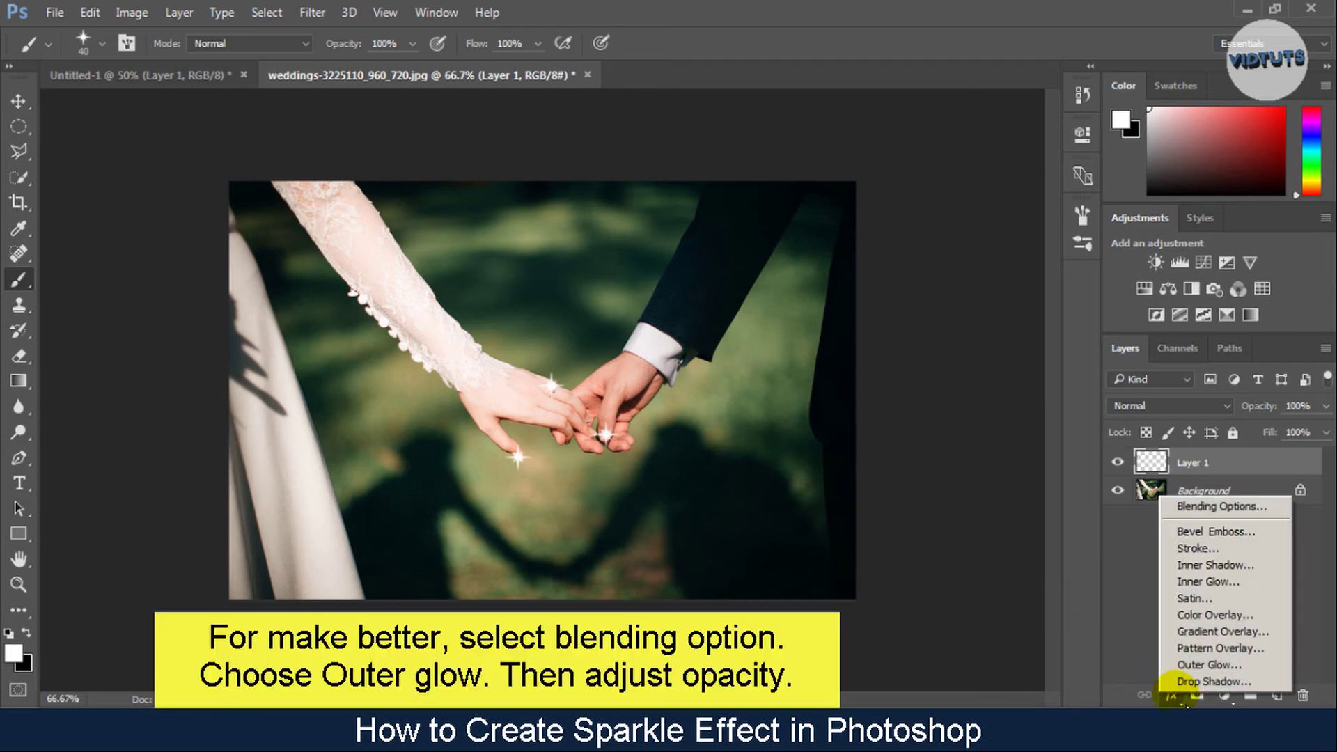
pyautogui.click(1207, 666)
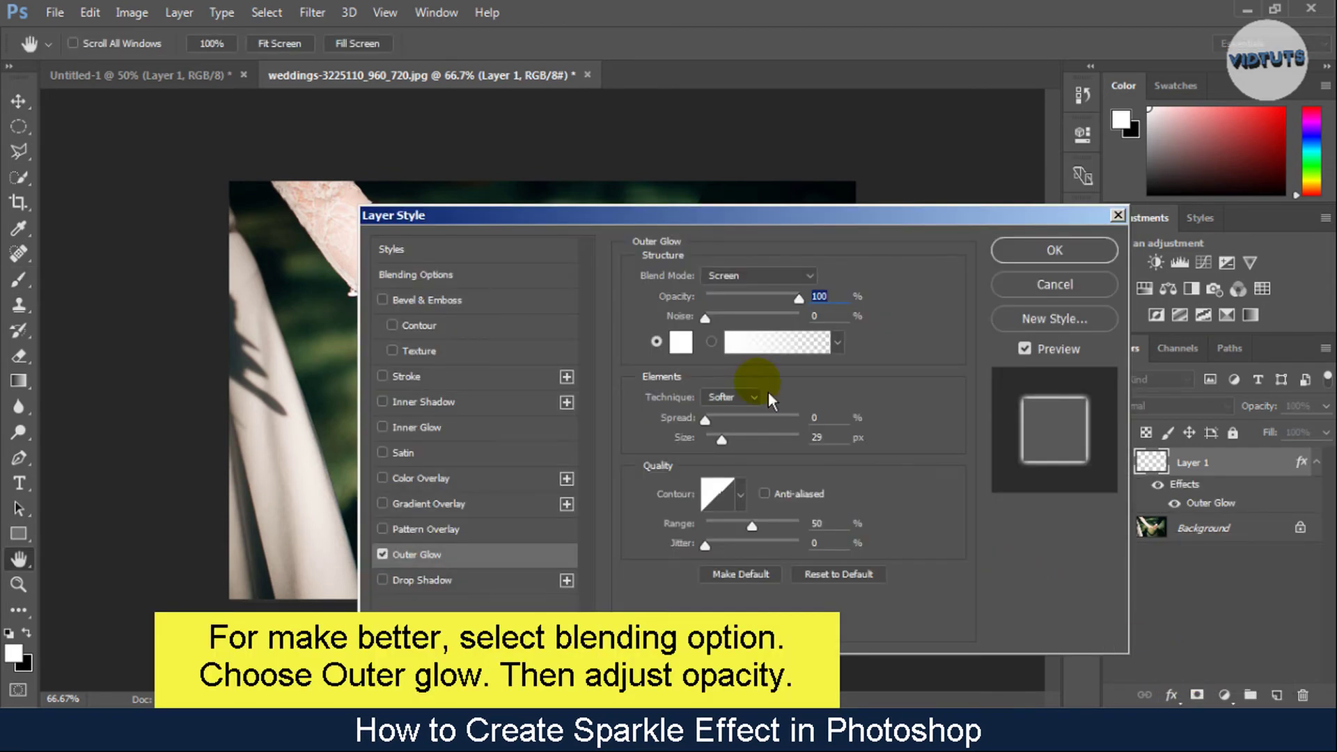
pyautogui.moveTo(588, 222); pyautogui.dragTo(871, 166)
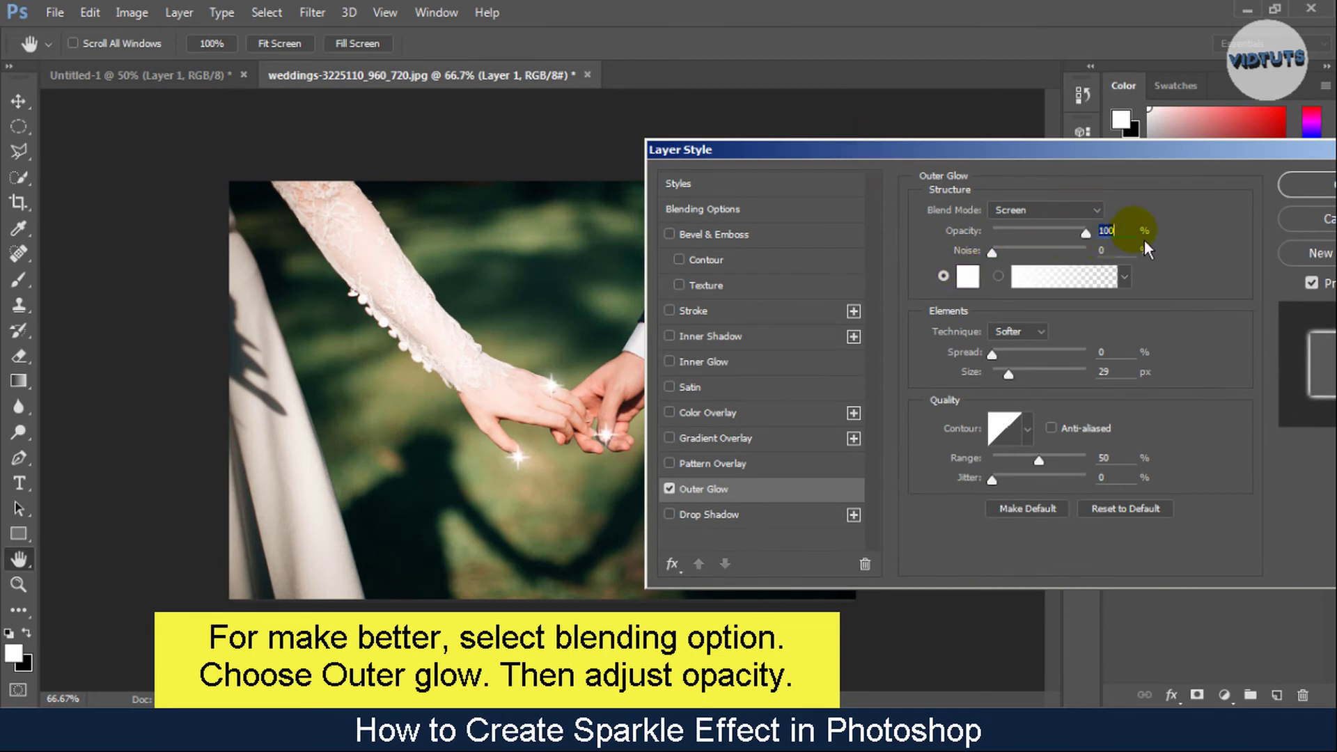
pyautogui.click(679, 496)
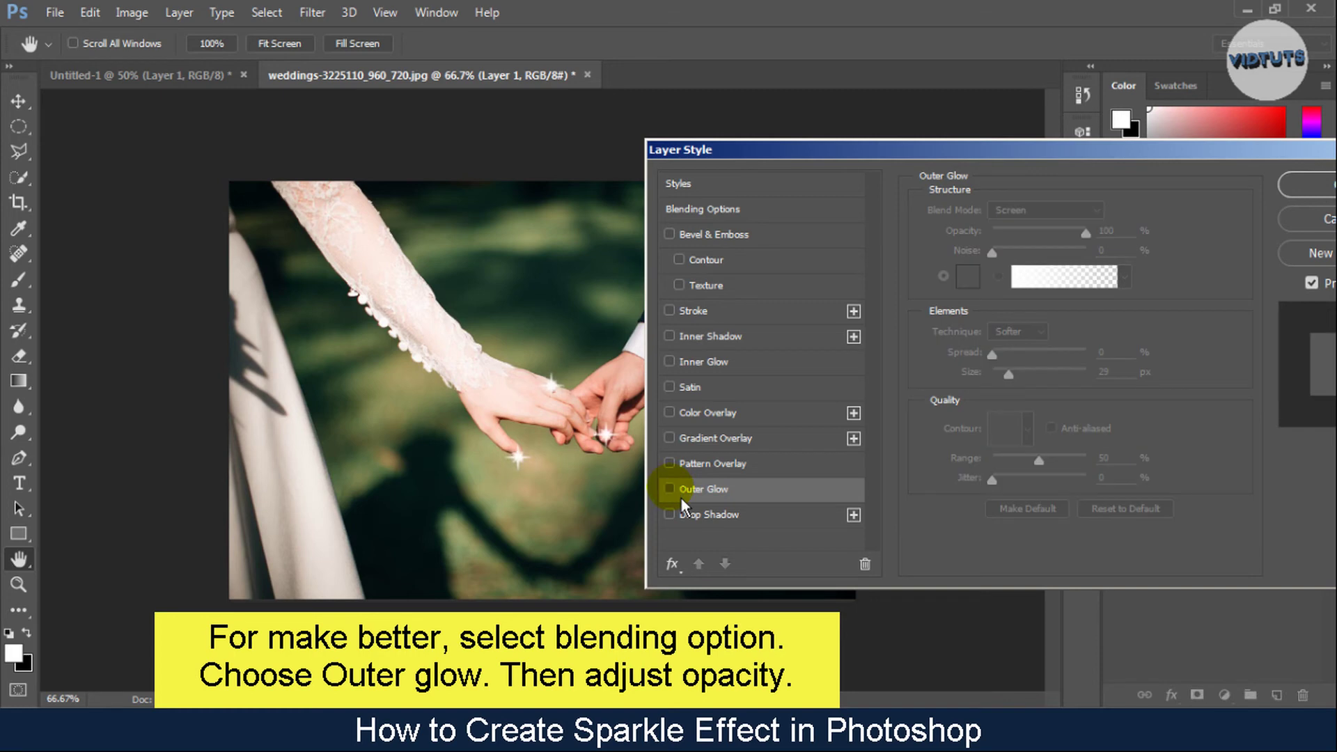
pyautogui.click(1297, 228)
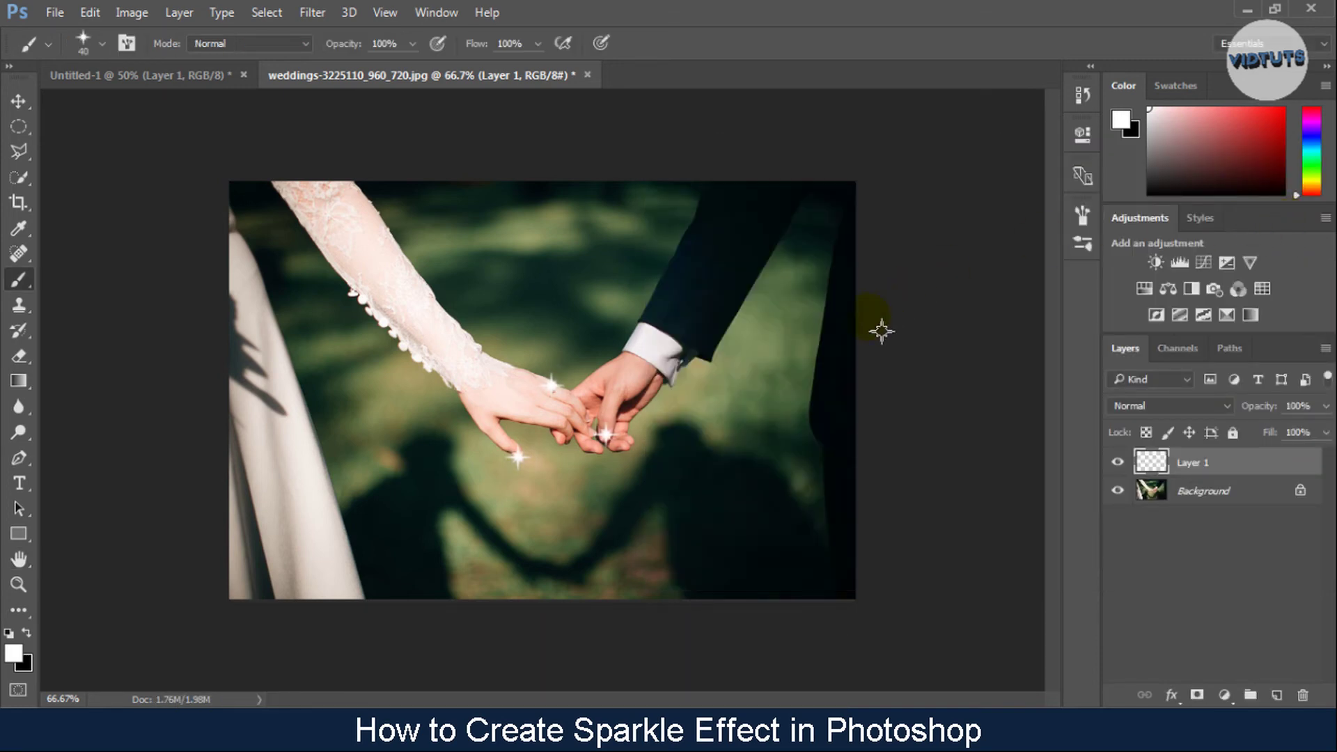
# Set the sparkle brush tip spacing to 72% in the Brush panel.
pyautogui.click(437, 11)
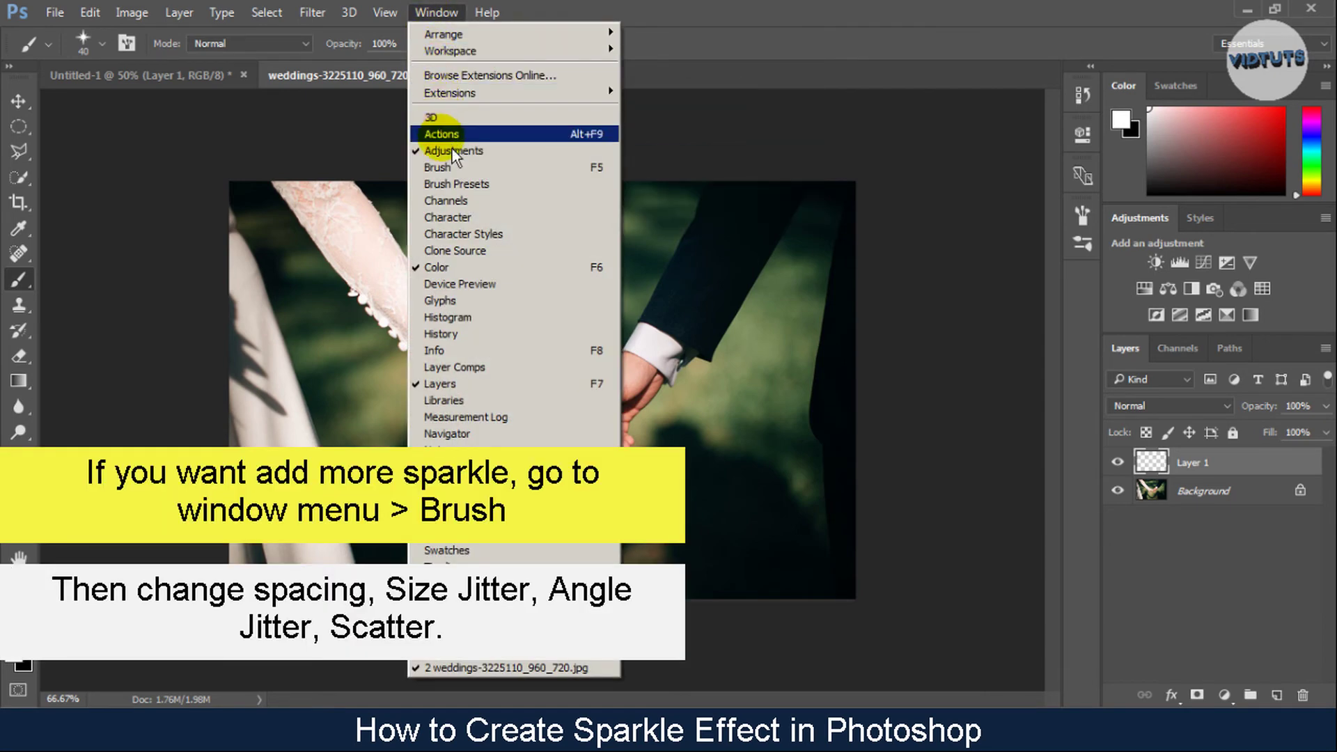
pyautogui.click(452, 169)
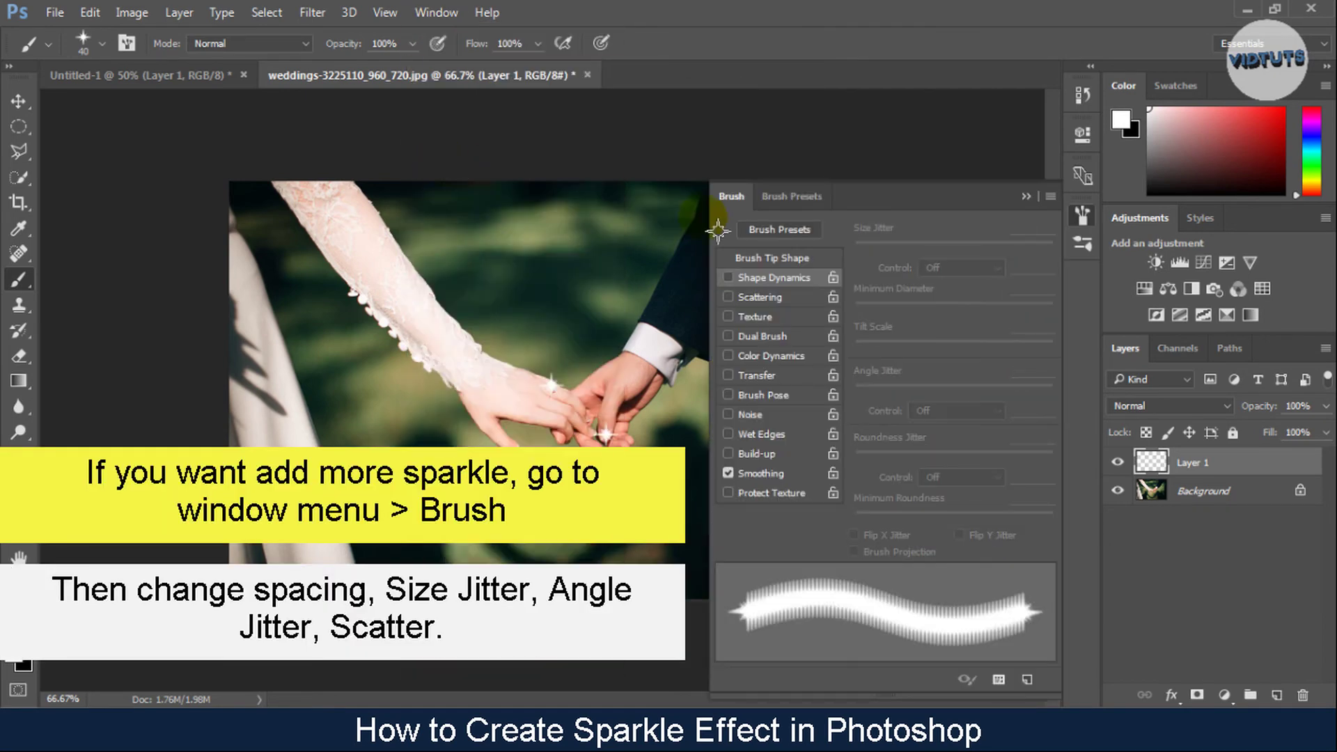
pyautogui.click(760, 263)
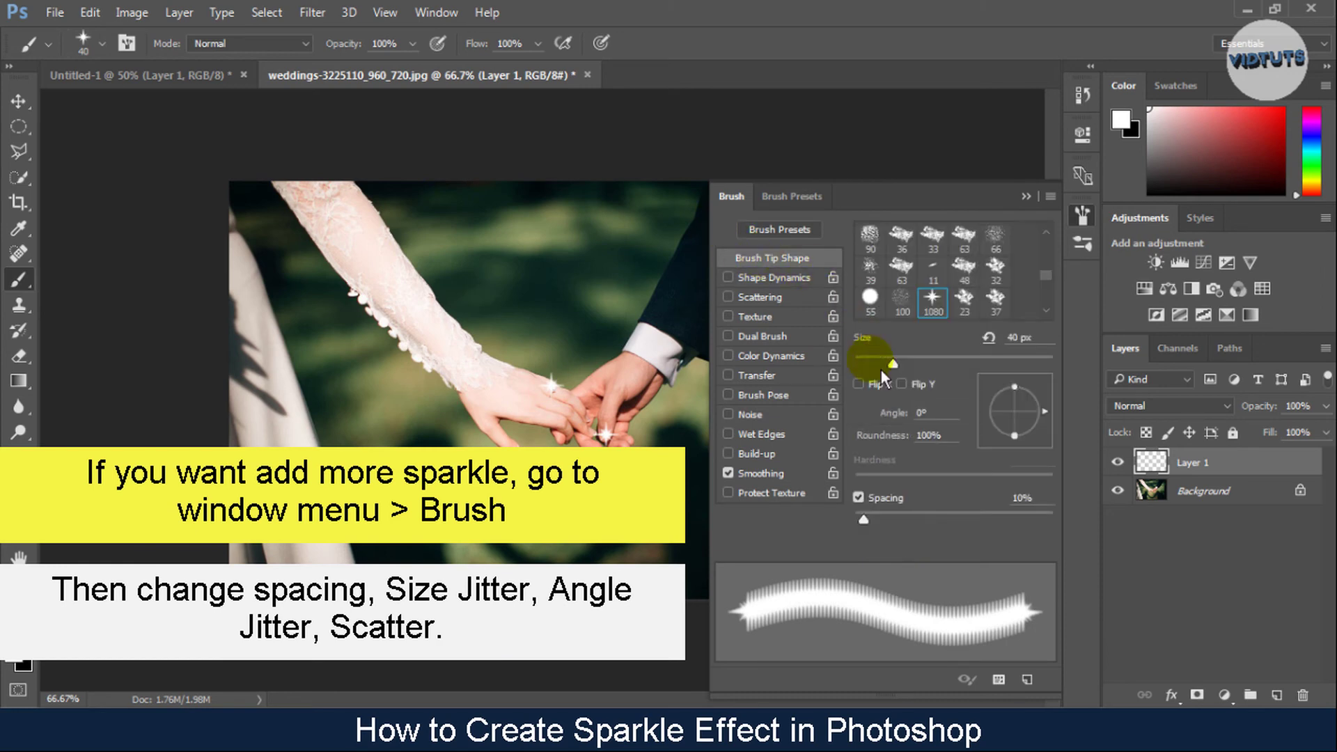
pyautogui.moveTo(873, 524); pyautogui.dragTo(935, 528)
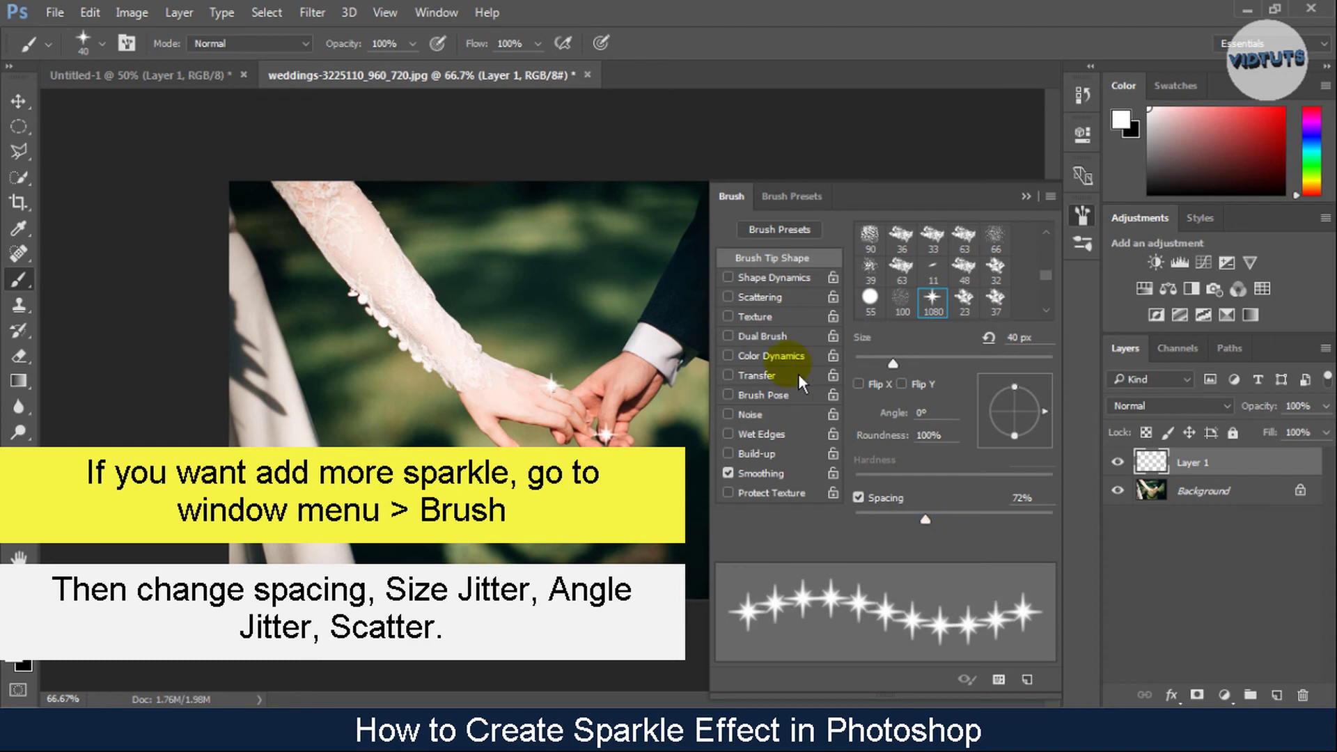
# Enable Shape Dynamics with 70% size jitter and 56% angle jitter, and Scattering at 1000%.
pyautogui.click(771, 287)
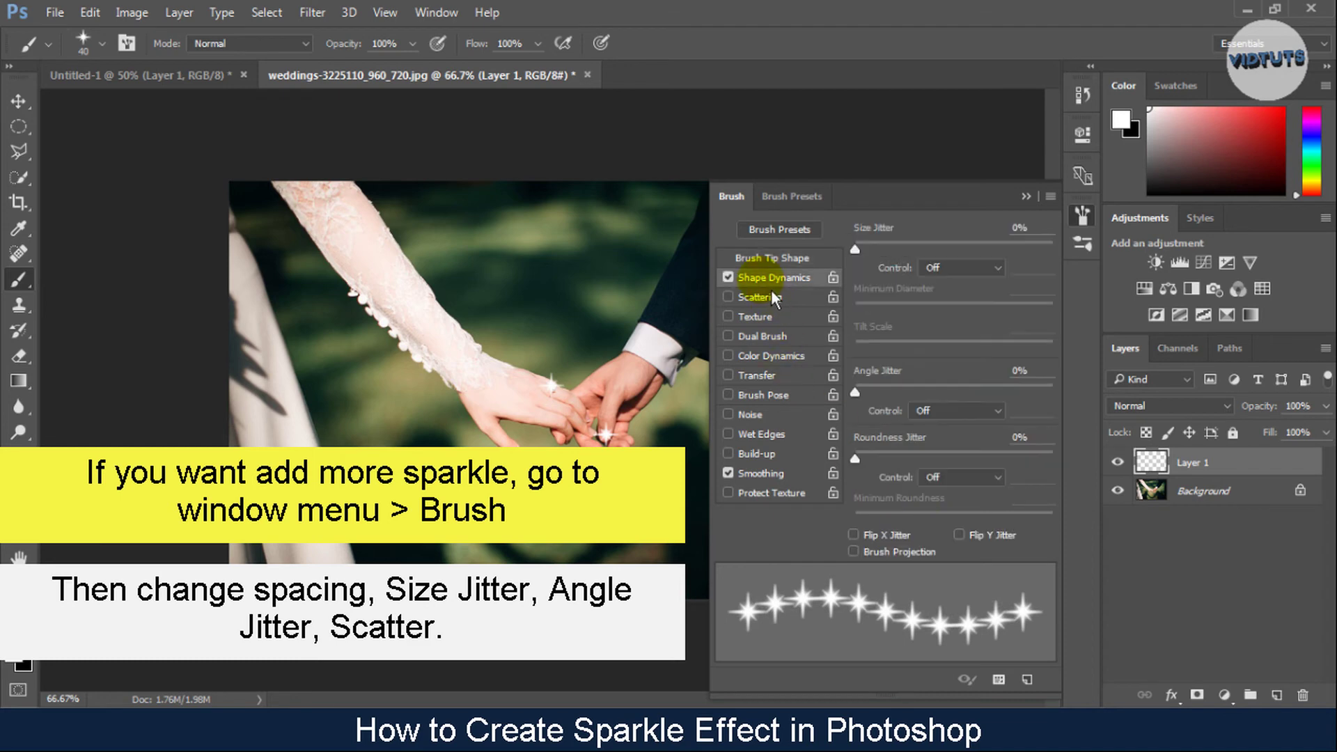
pyautogui.moveTo(863, 252); pyautogui.dragTo(1003, 259)
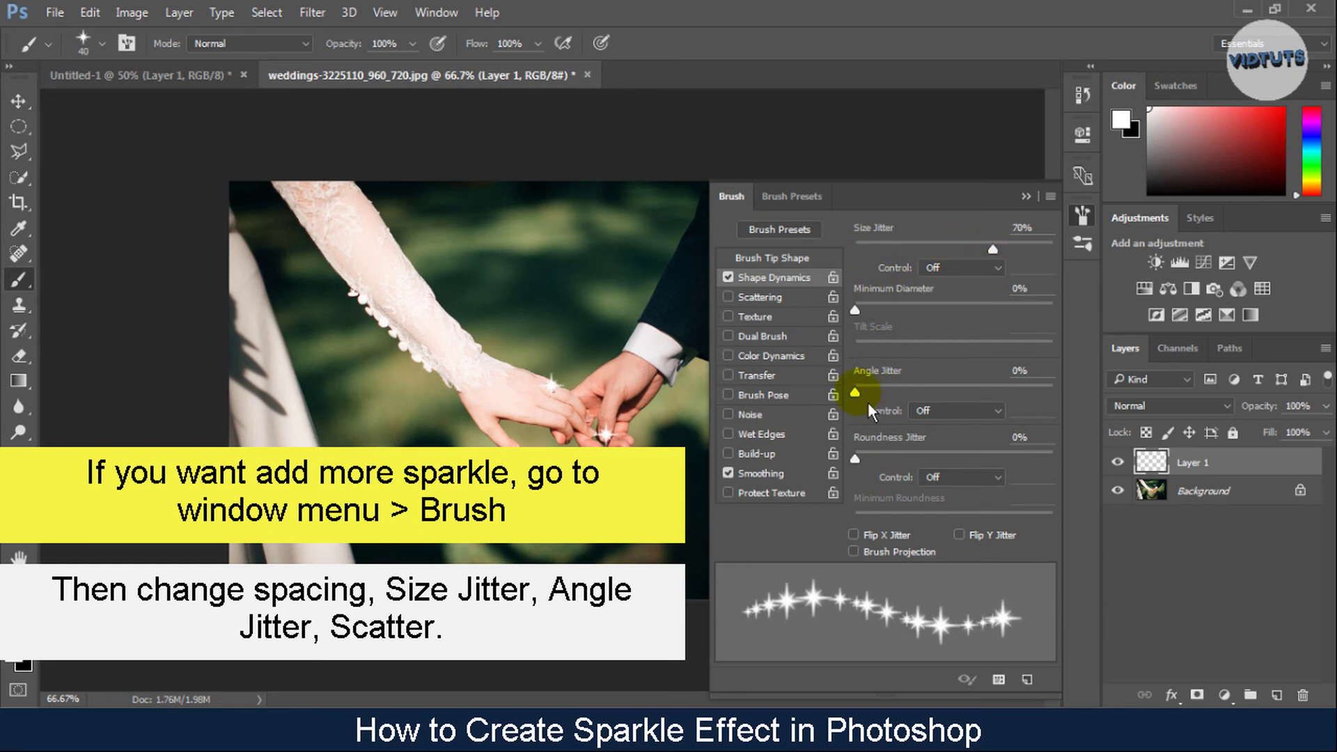
pyautogui.moveTo(868, 403); pyautogui.dragTo(978, 400)
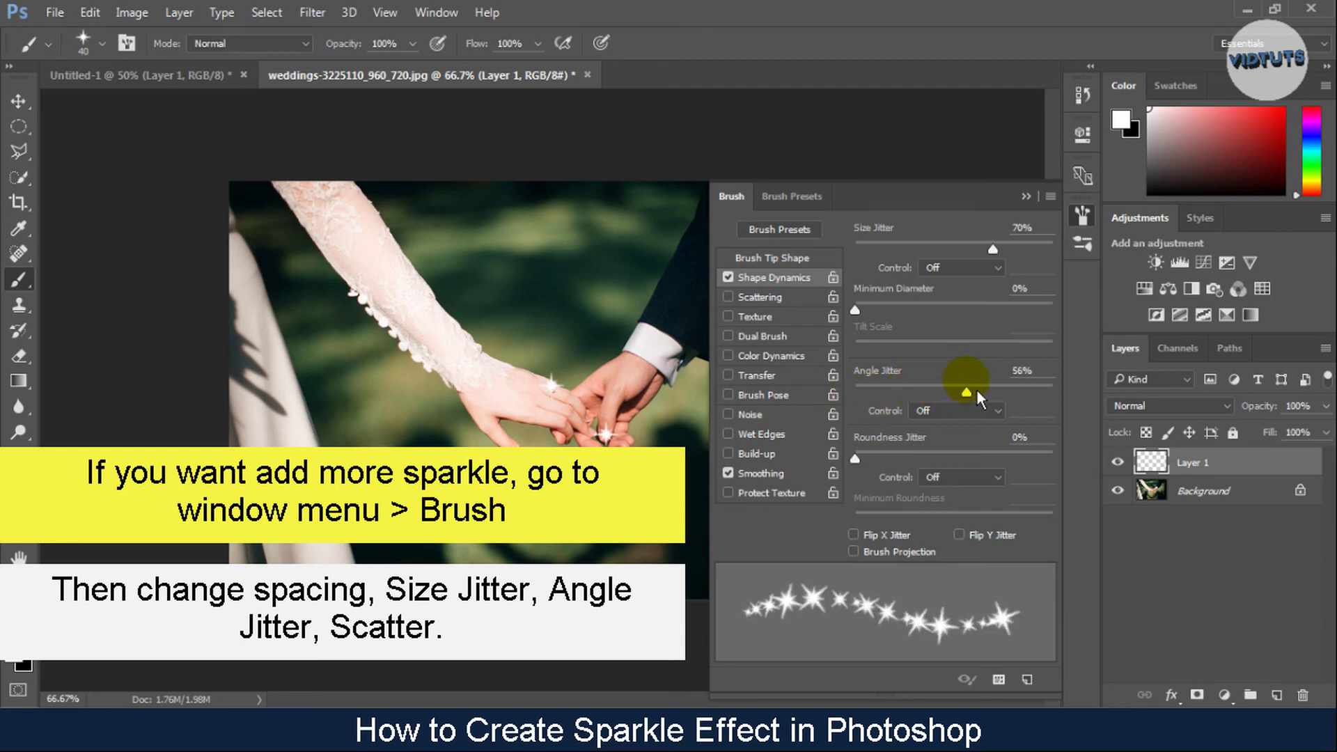
pyautogui.click(759, 309)
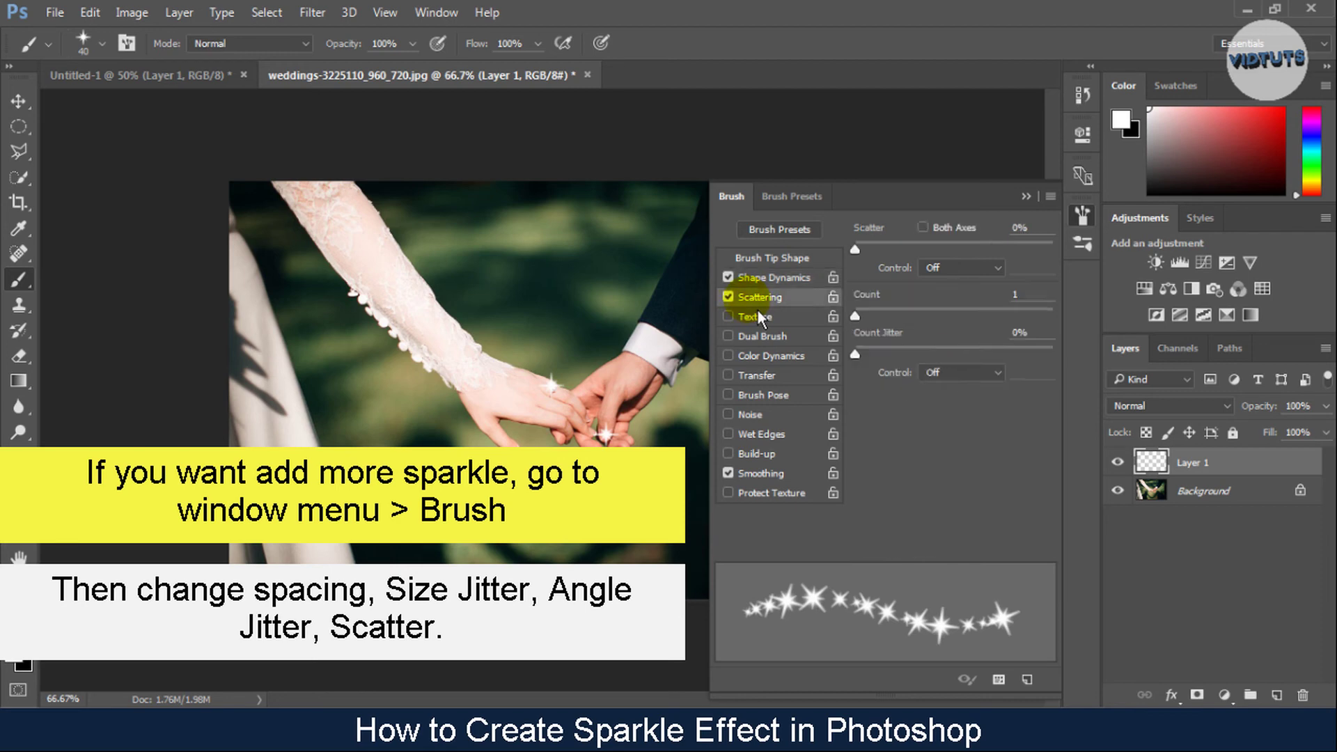
pyautogui.moveTo(867, 255); pyautogui.dragTo(1073, 261)
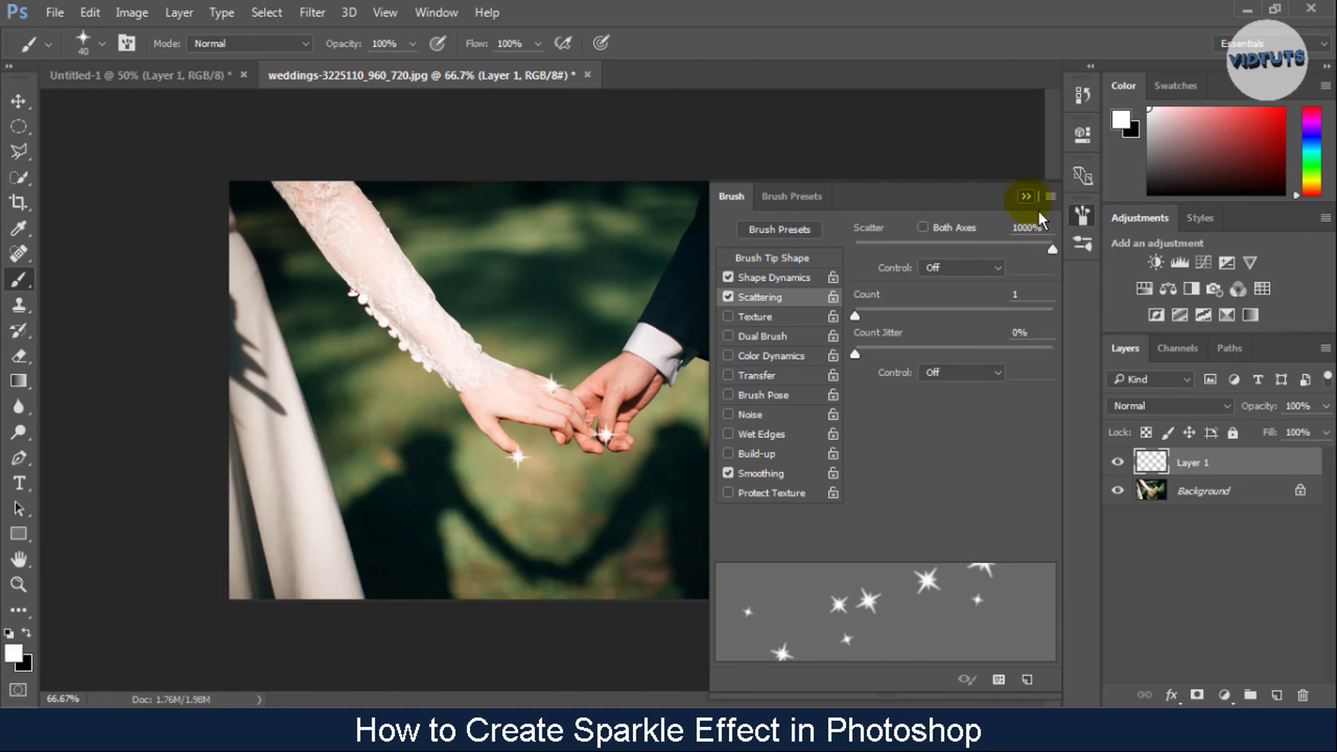
pyautogui.click(1027, 197)
# Paint three sparkle strokes across the photo and groom's sleeve, then hide Layer 1.
pyautogui.moveTo(853, 196)
pyautogui.mouseDown()
pyautogui.moveTo(766, 257)
pyautogui.moveTo(449, 341)
pyautogui.moveTo(306, 412)
pyautogui.moveTo(343, 516)
pyautogui.moveTo(369, 533)
pyautogui.moveTo(705, 487)
pyautogui.moveTo(782, 590)
pyautogui.mouseUp()
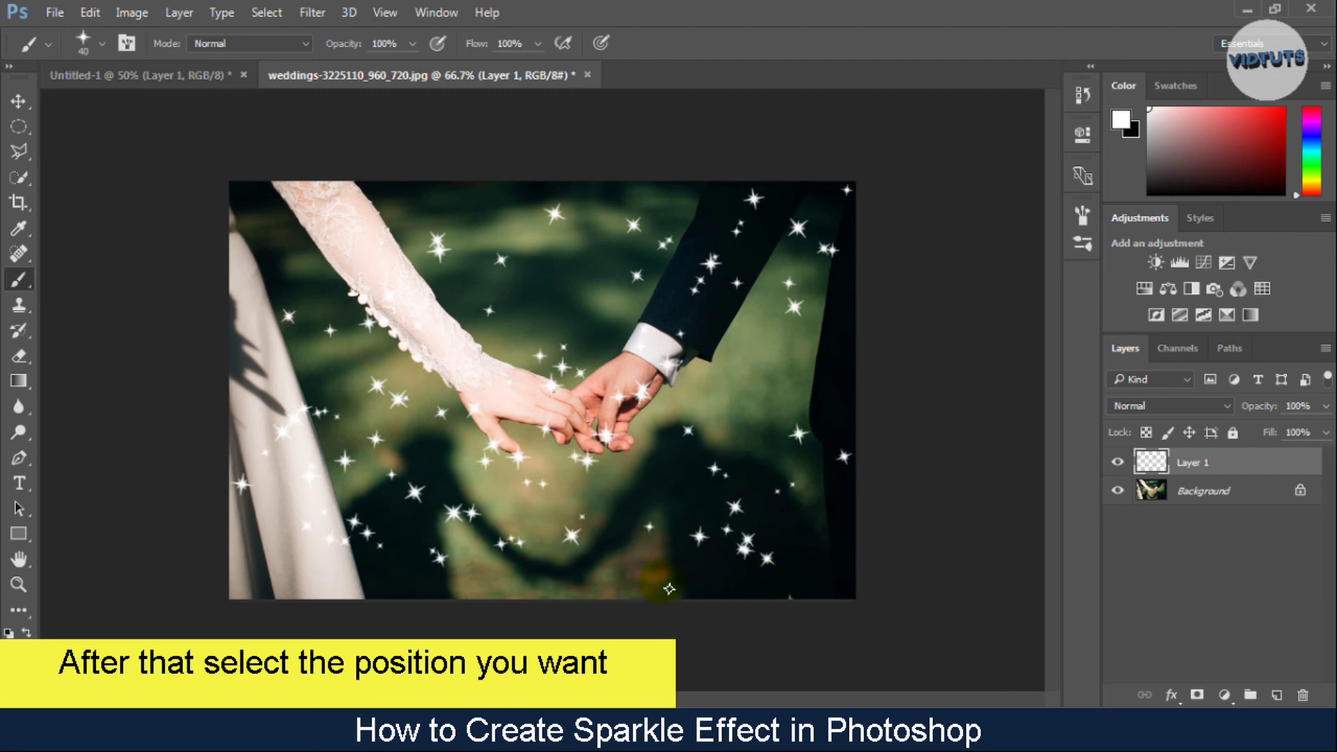
pyautogui.moveTo(669, 589)
pyautogui.mouseDown()
pyautogui.moveTo(513, 278)
pyautogui.moveTo(337, 185)
pyautogui.mouseUp()
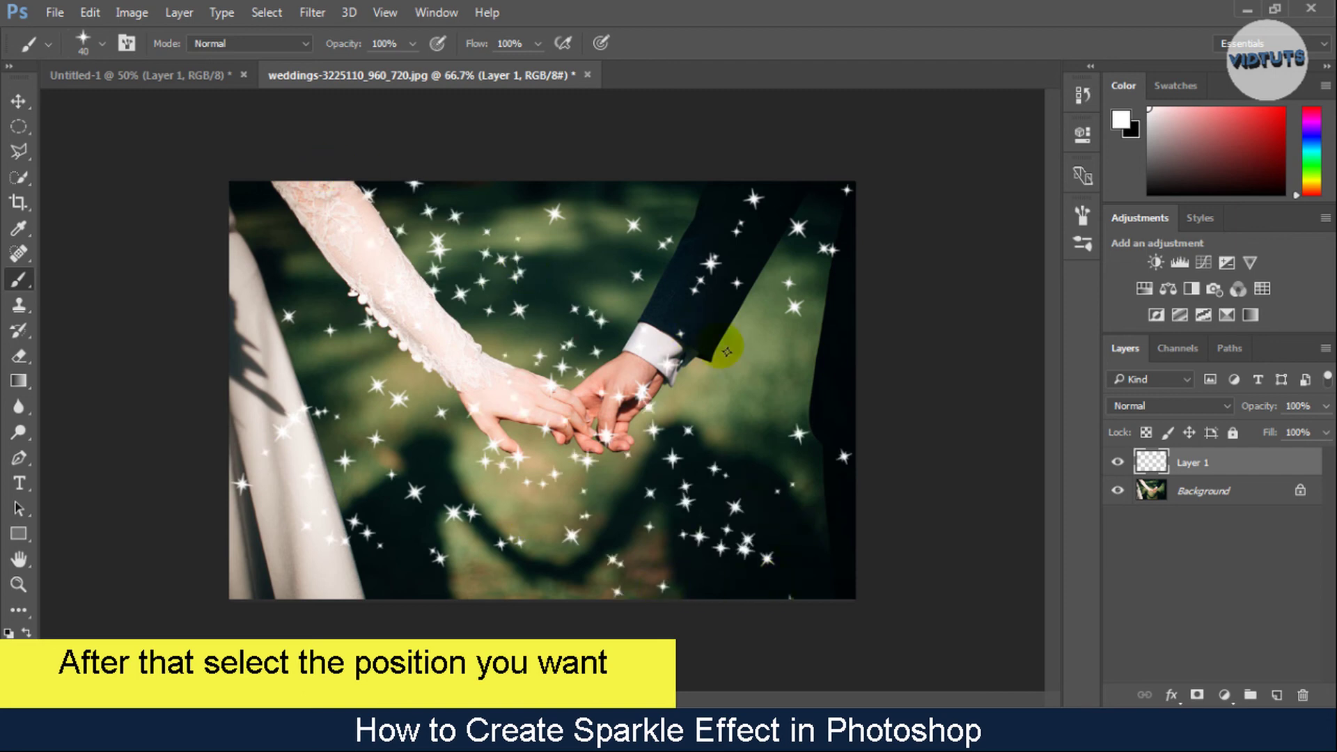
pyautogui.moveTo(726, 352); pyautogui.dragTo(810, 463)
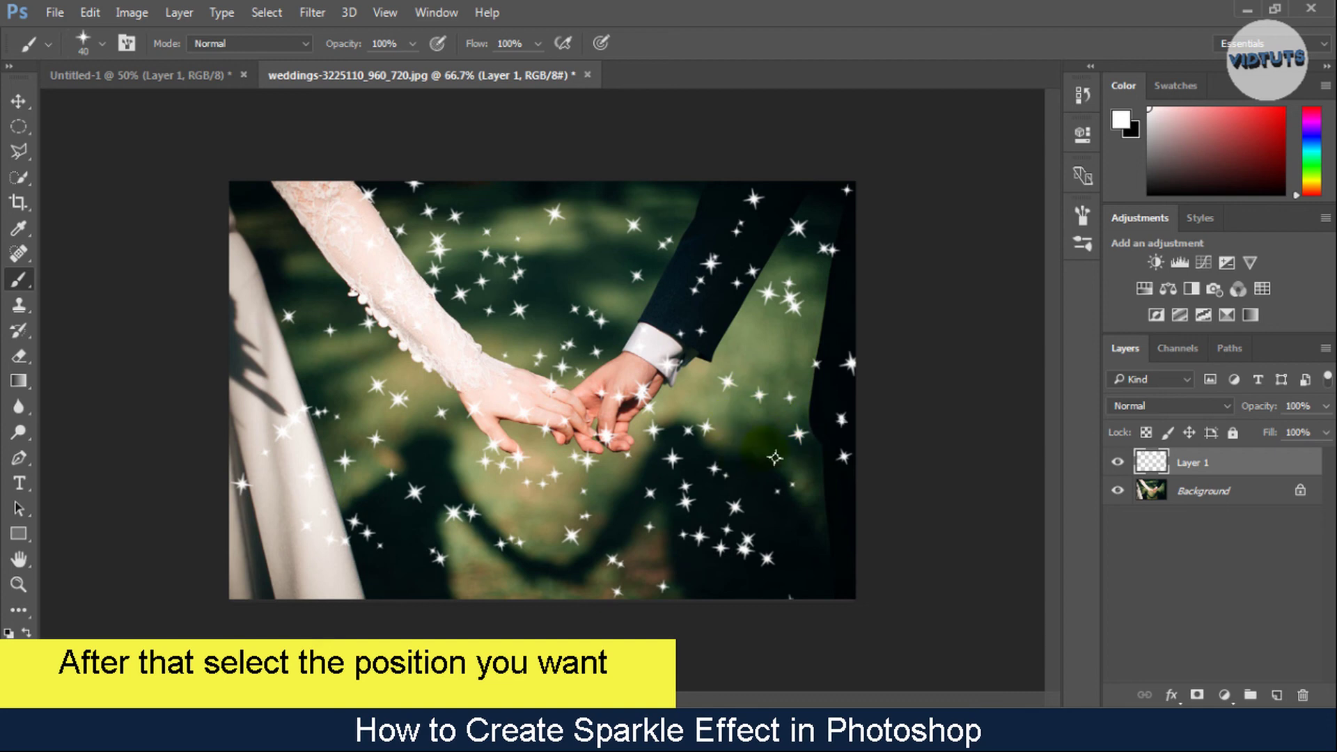
pyautogui.click(1118, 462)
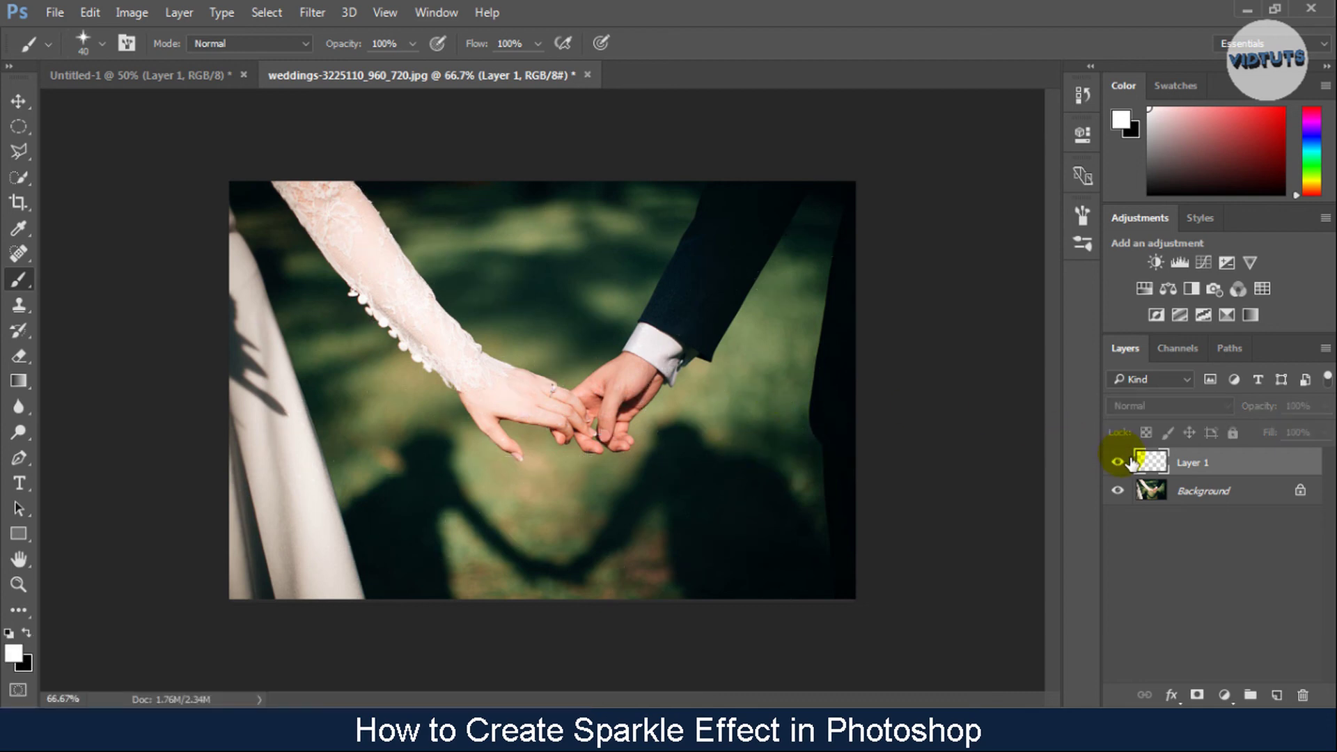
# Show Layer 1 again and apply an Outer Glow to it, keeping opacity at 100%.
pyautogui.click(1118, 462)
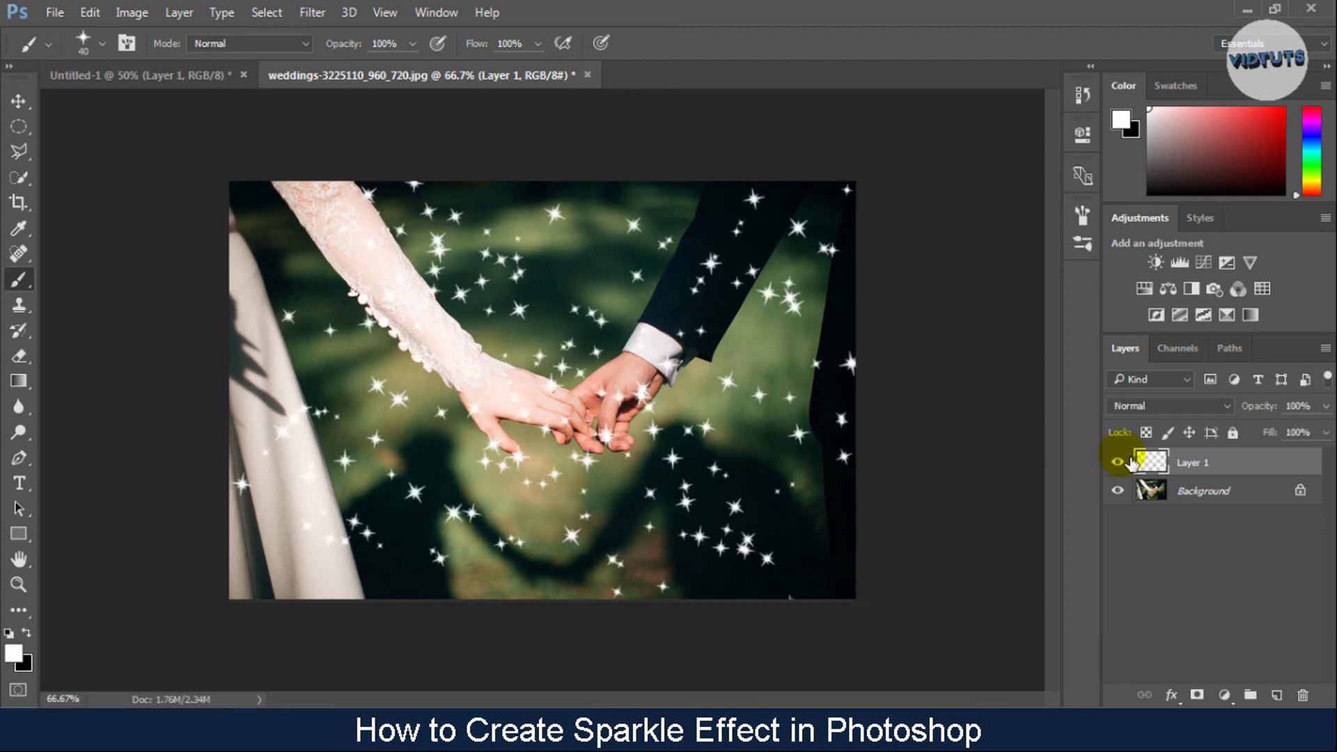
pyautogui.click(1174, 695)
pyautogui.click(1199, 686)
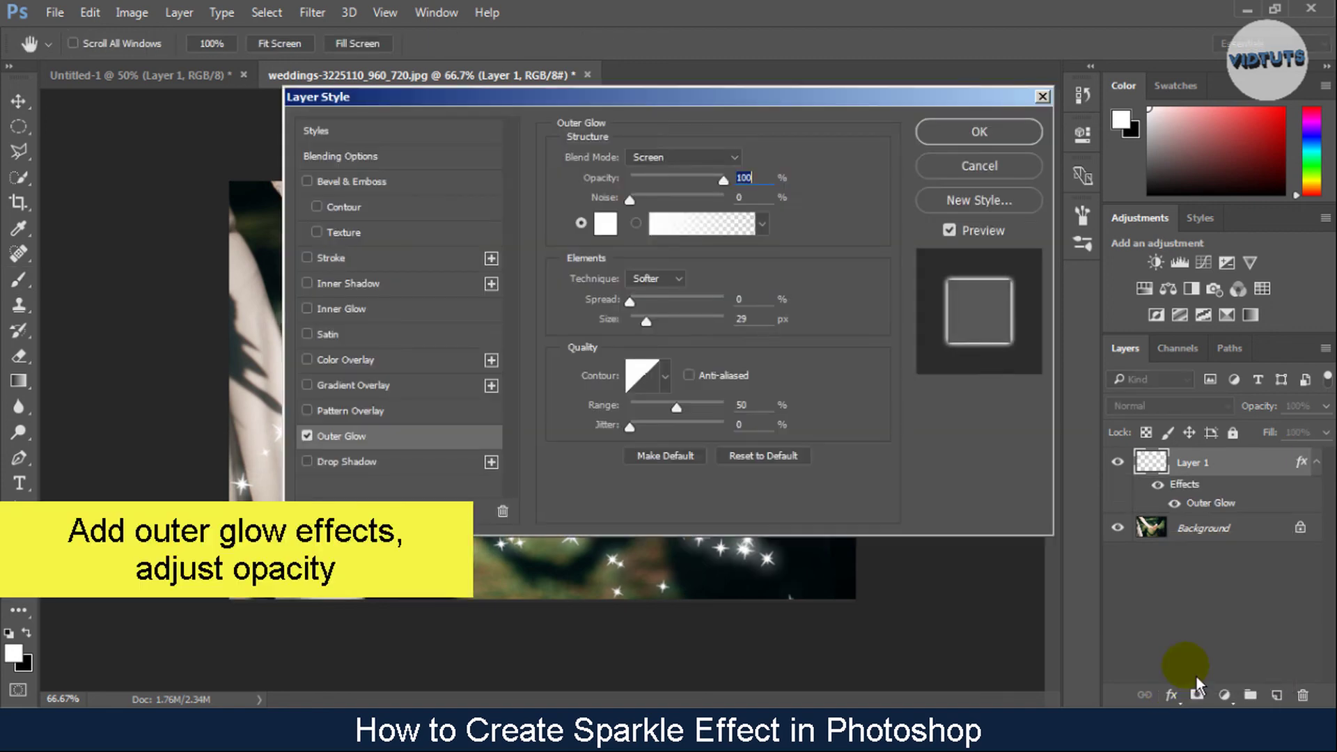
pyautogui.moveTo(507, 105); pyautogui.dragTo(922, 161)
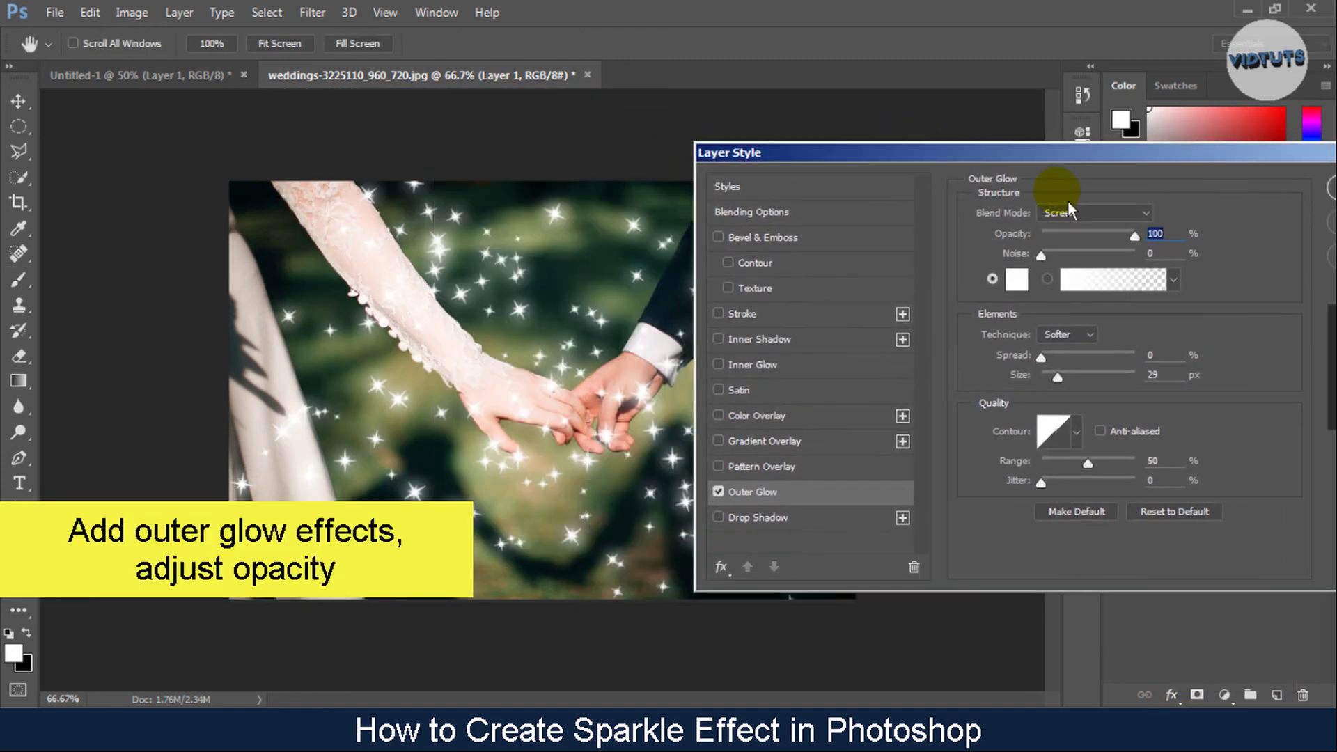
pyautogui.moveTo(1151, 248)
pyautogui.mouseDown()
pyautogui.moveTo(1068, 240)
pyautogui.moveTo(1119, 246)
pyautogui.moveTo(1040, 253)
pyautogui.moveTo(1146, 240)
pyautogui.mouseUp()
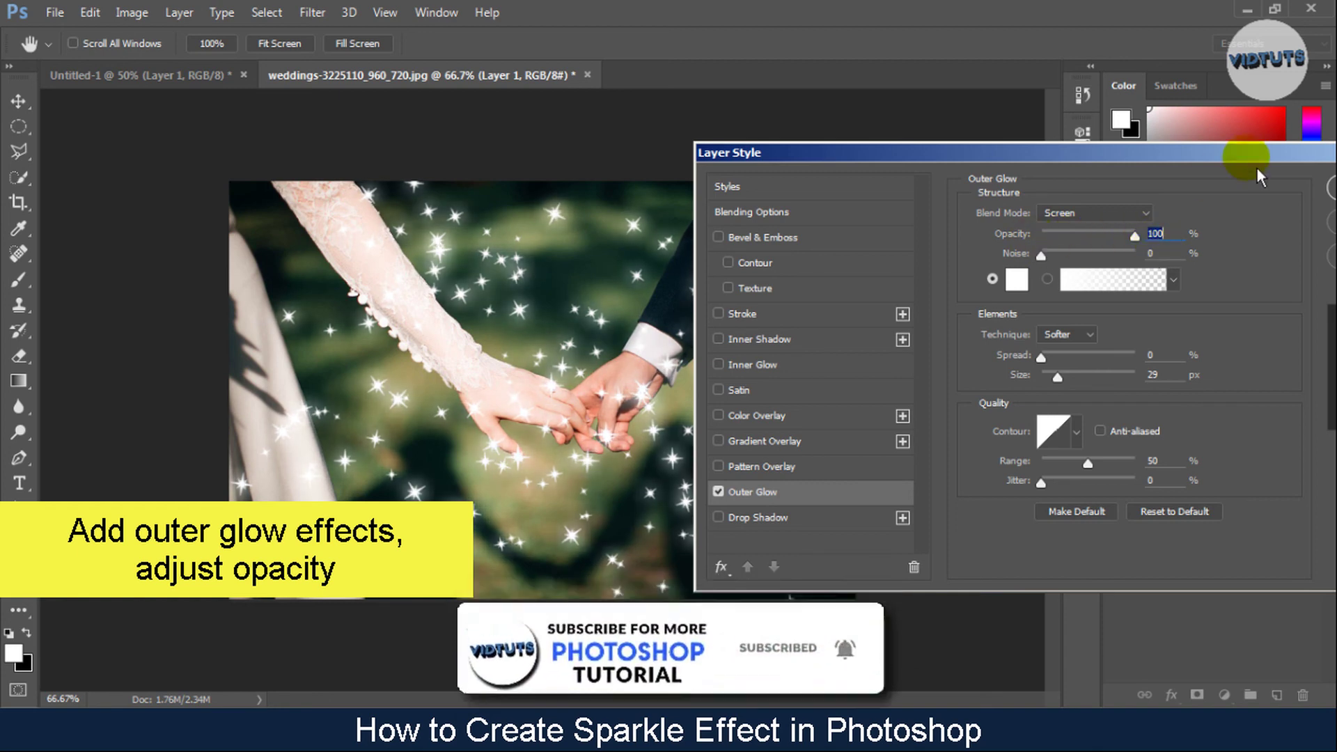
pyautogui.moveTo(1254, 154); pyautogui.dragTo(1116, 163)
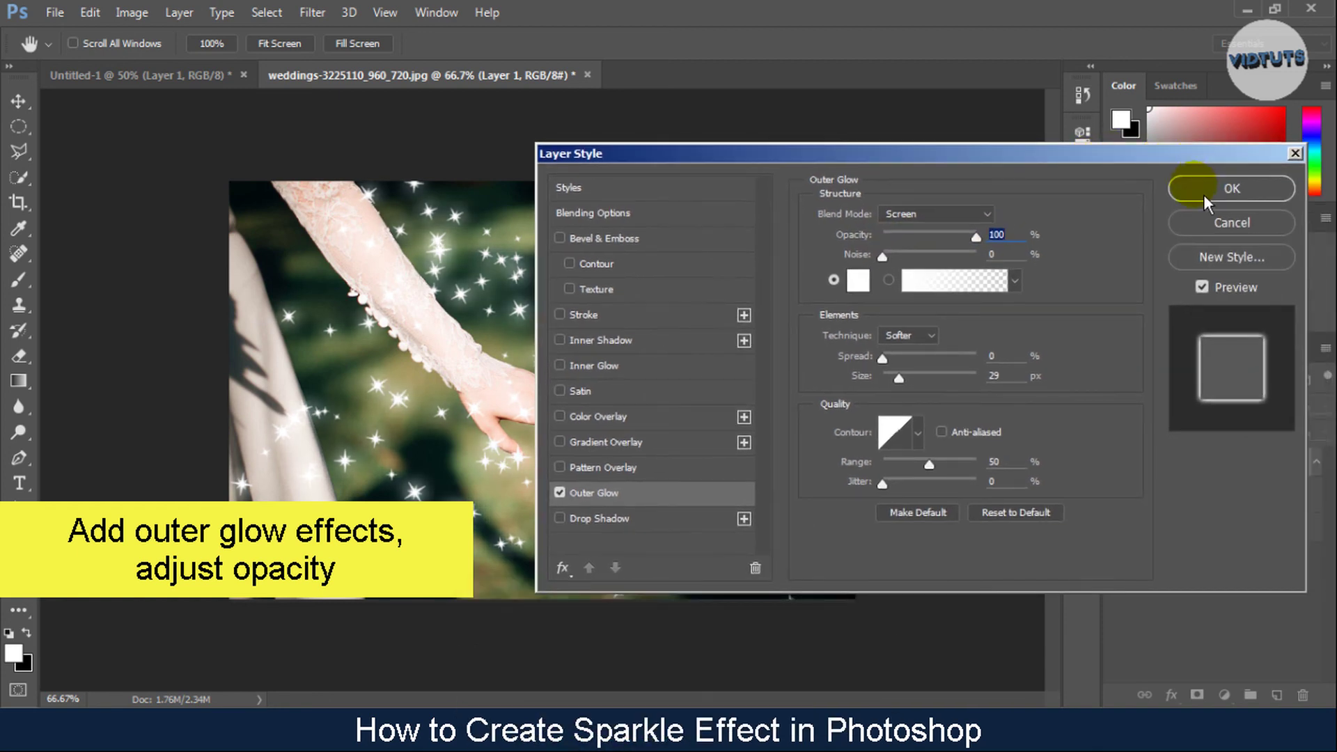
pyautogui.click(1204, 195)
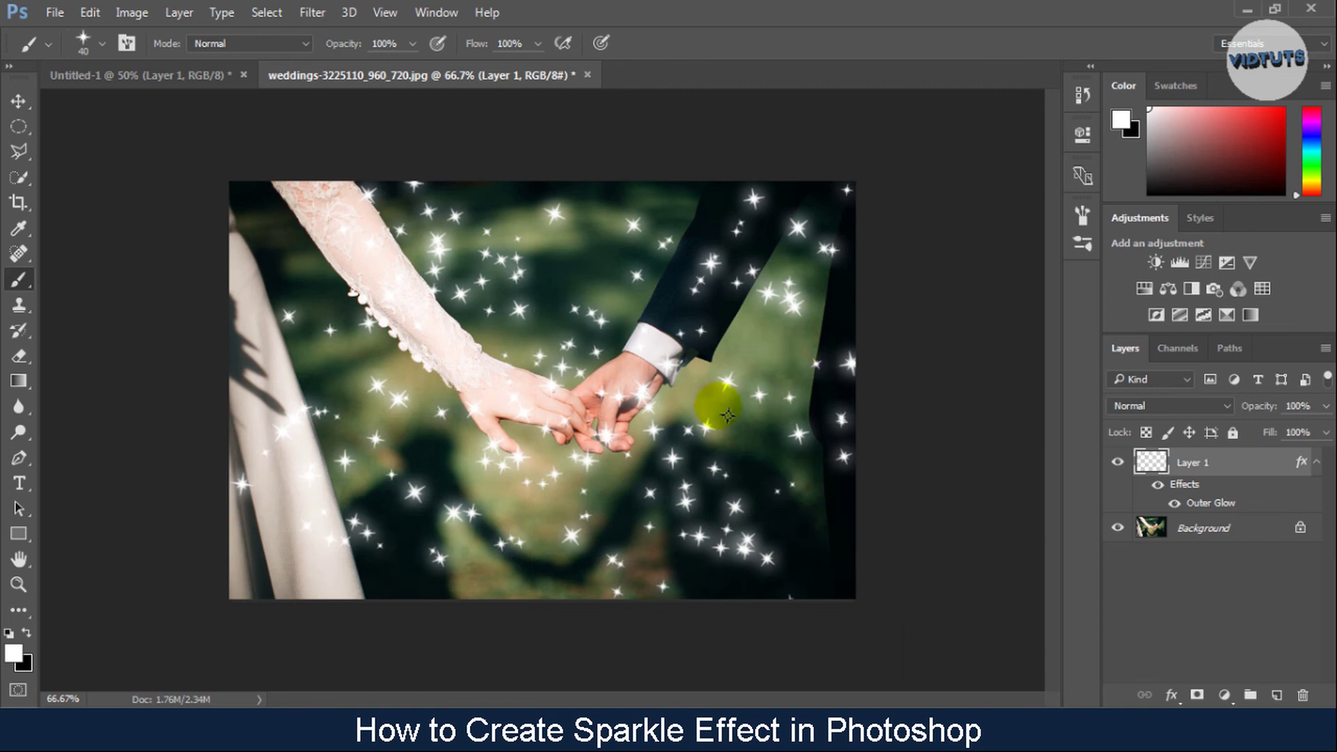
# Zoom to 100% to inspect the glowing sparkles over the hands.
pyautogui.hotkey('ctrl', '+')
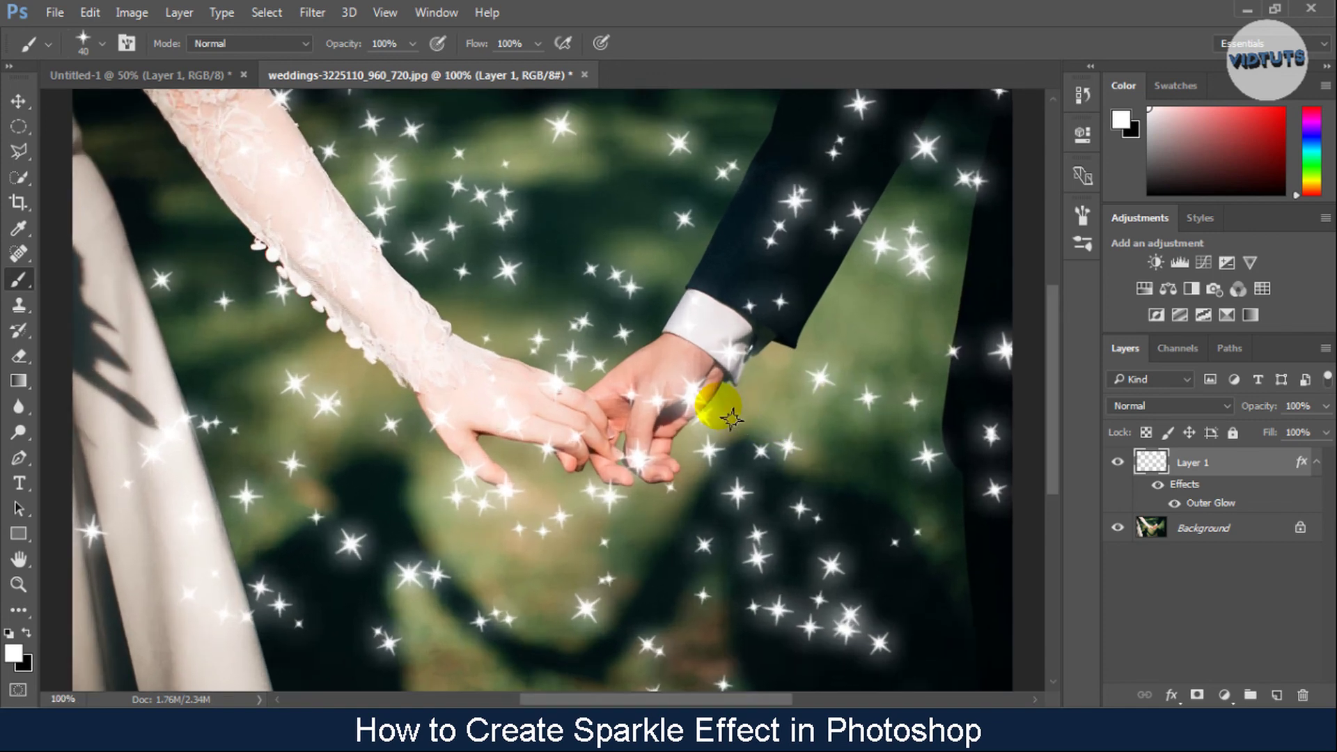